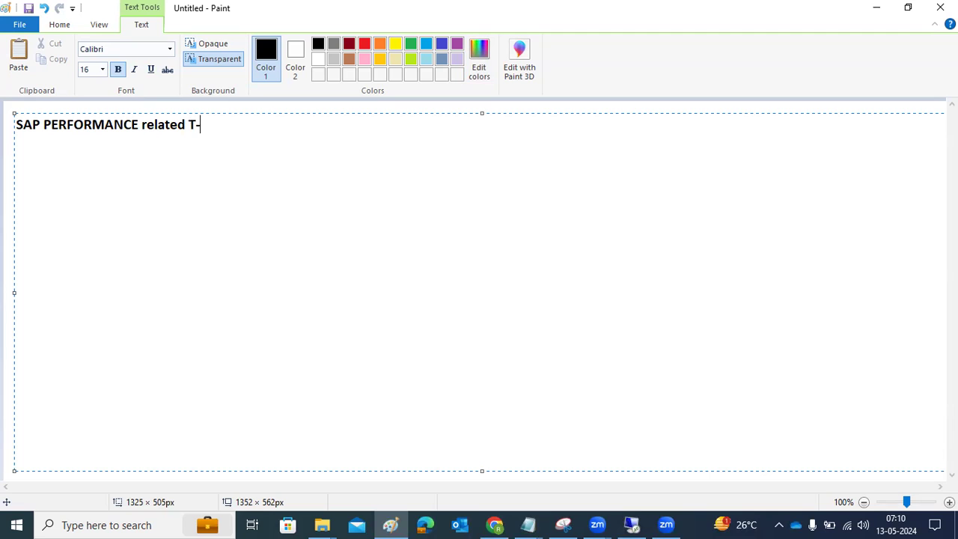
Finish the heading with 'T-CODES :' and underline it with a row of = signs.
{"action": "type", "text": ":"}
{"action": "key", "text": "Return"}
{"action": "type", "text": "========================"}
{"action": "key", "text": "Return"}
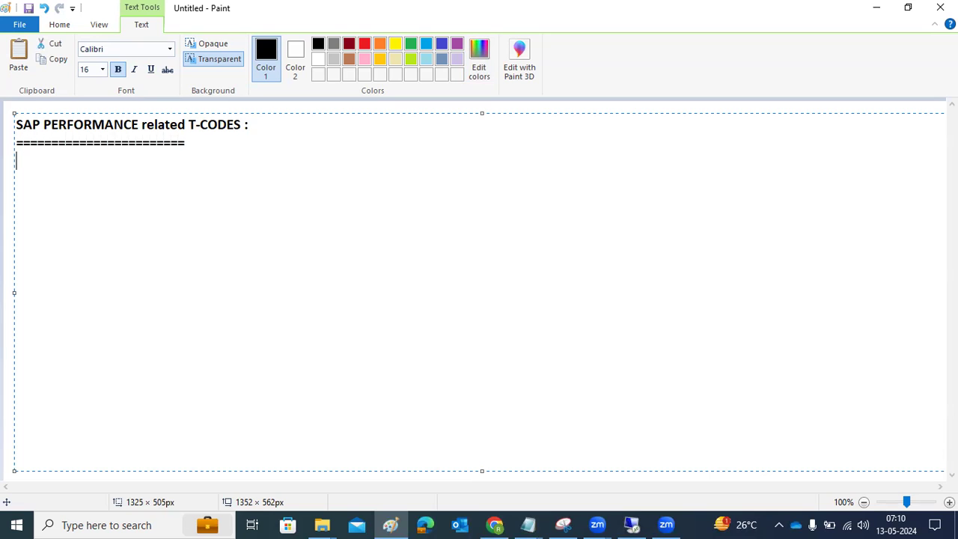
List ST01, ST02 and ST03/ST03n on separate lines, then bring SAP Logon forward.
{"action": "type", "text": "ST01"}
{"action": "key", "text": "Return"}
{"action": "type", "text": "ST02"}
{"action": "key", "text": "Return"}
{"action": "type", "text": "ST03/ST03n"}
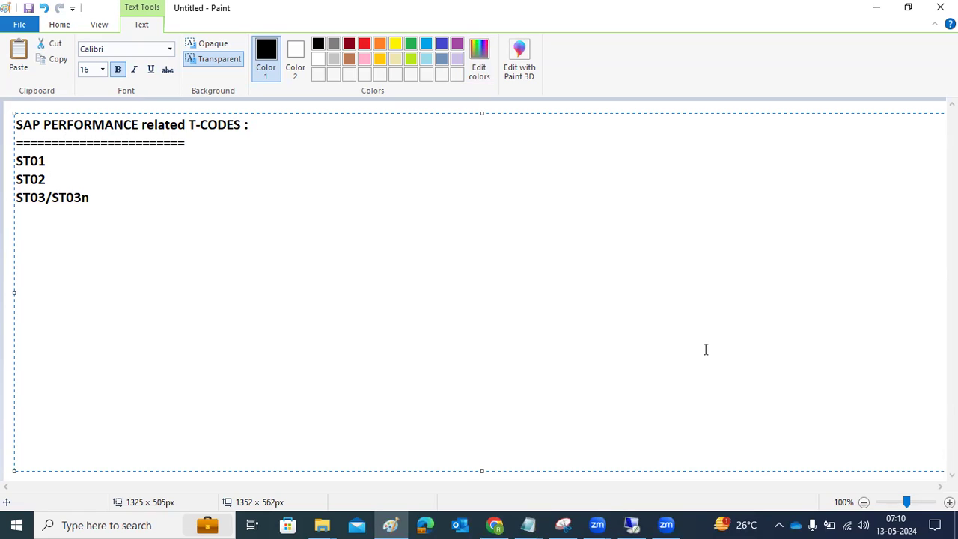
{"action": "left_click", "coordinate": [631, 525]}
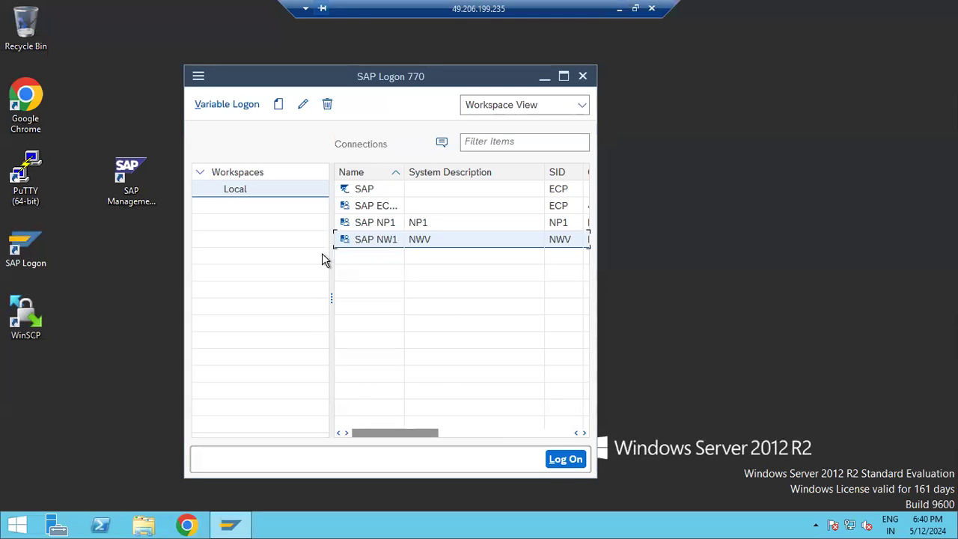
Log on to NP1 with the user's credentials, keeping other logons open, then return to Paint.
{"action": "left_click", "coordinate": [376, 222]}
{"action": "double_click", "coordinate": [376, 222]}
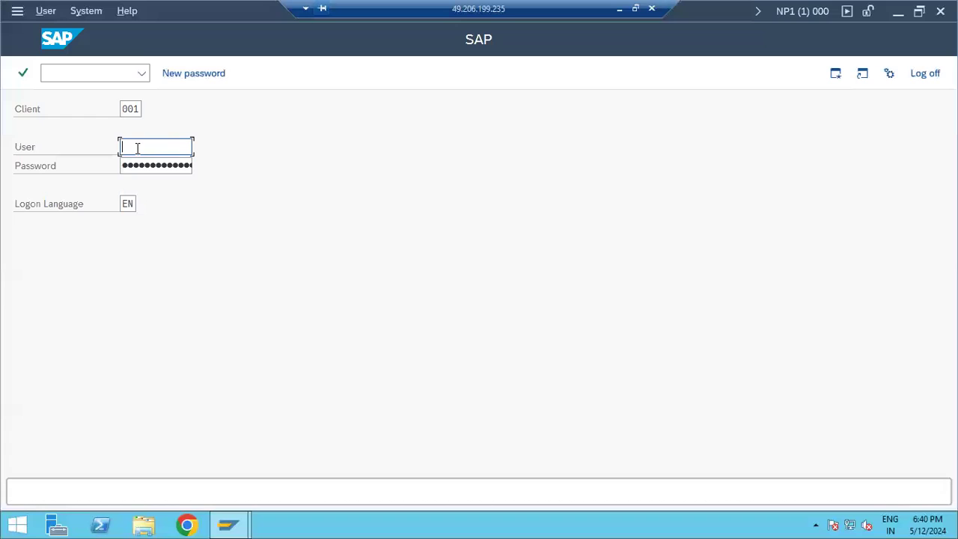
{"action": "type", "text": "basis"}
{"action": "key", "text": "Tab"}
{"action": "key", "text": "Return"}
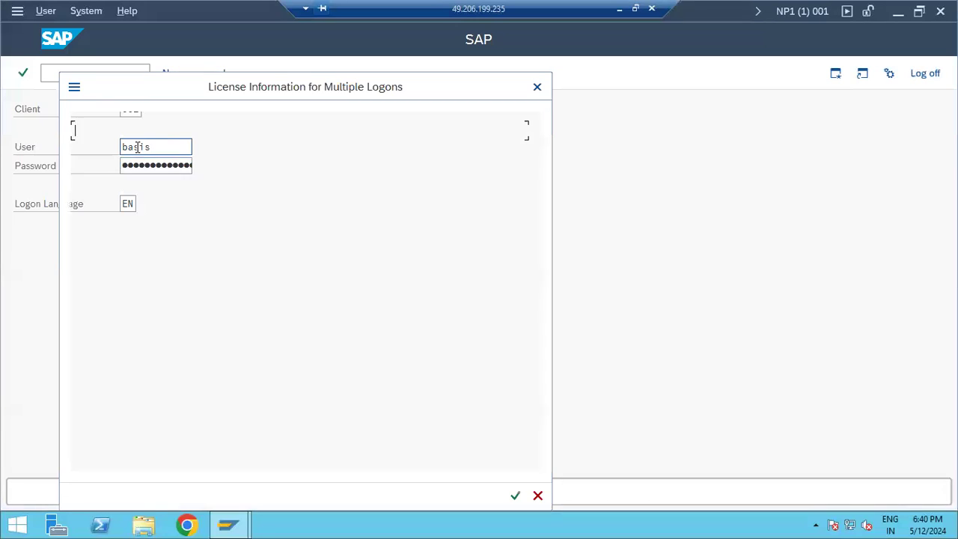
{"action": "left_click", "coordinate": [235, 343]}
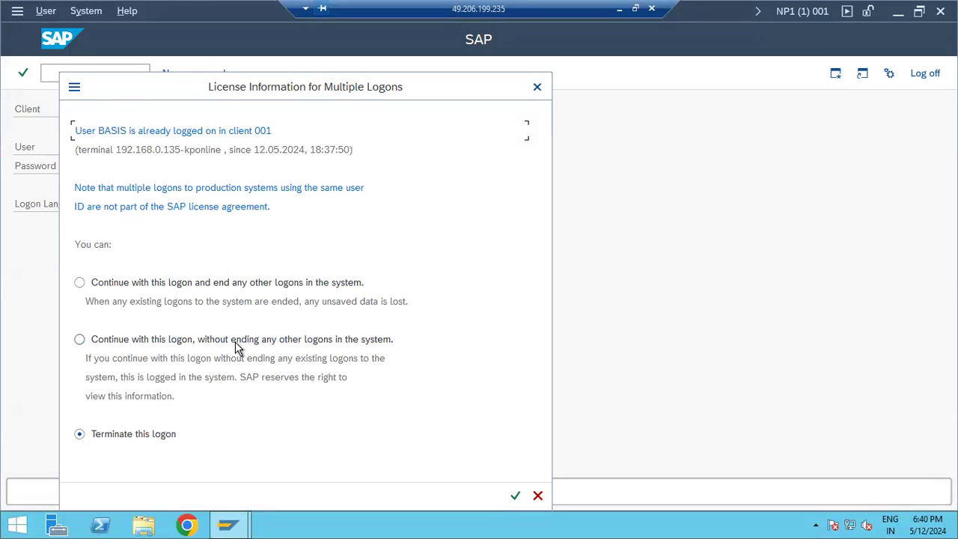
{"action": "left_click", "coordinate": [515, 496]}
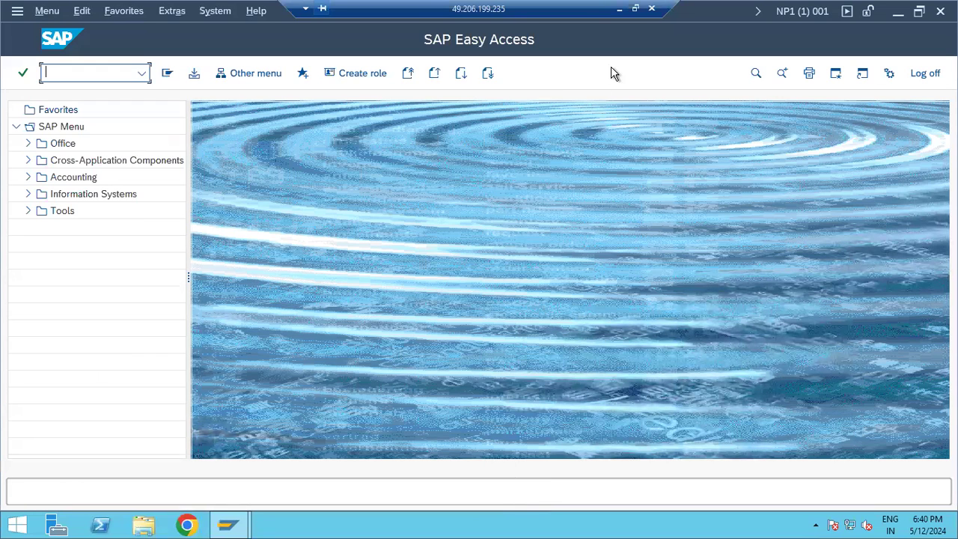
{"action": "key", "text": "alt+Tab"}
Append ' -' to ST03/ST03n and add a new line reading 'ST04 -'.
{"action": "key", "text": "Return"}
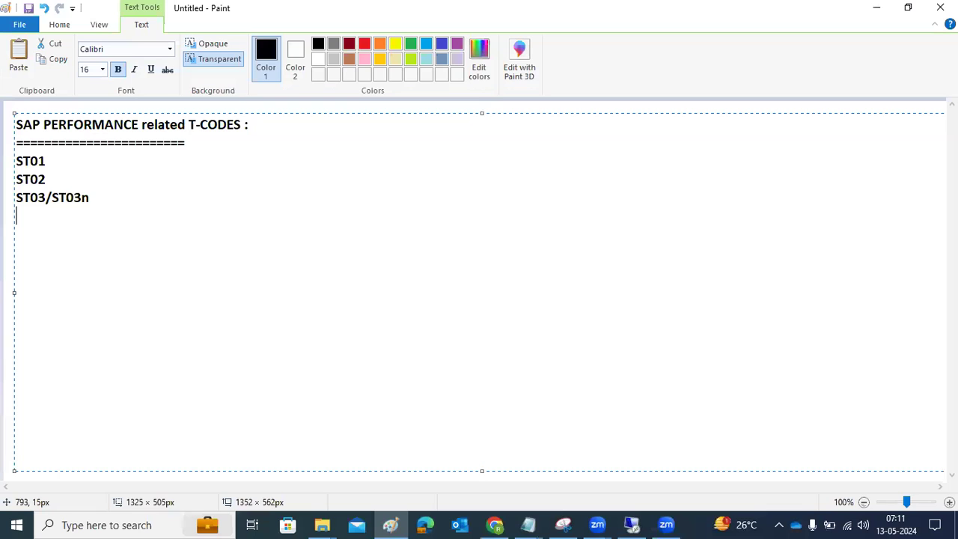
{"action": "type", "text": "-"}
{"action": "key", "text": "Return"}
{"action": "type", "text": "ST04 -"}
Run transaction st04 in SAP GUI to launch the DB Performance Monitor.
{"action": "left_click", "coordinate": [632, 524]}
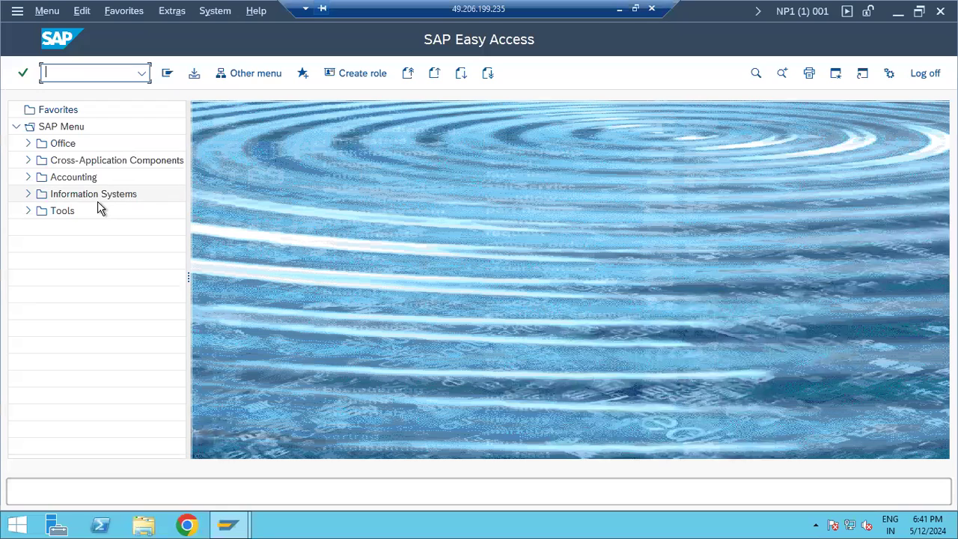
{"action": "type", "text": "st04"}
{"action": "key", "text": "Return"}
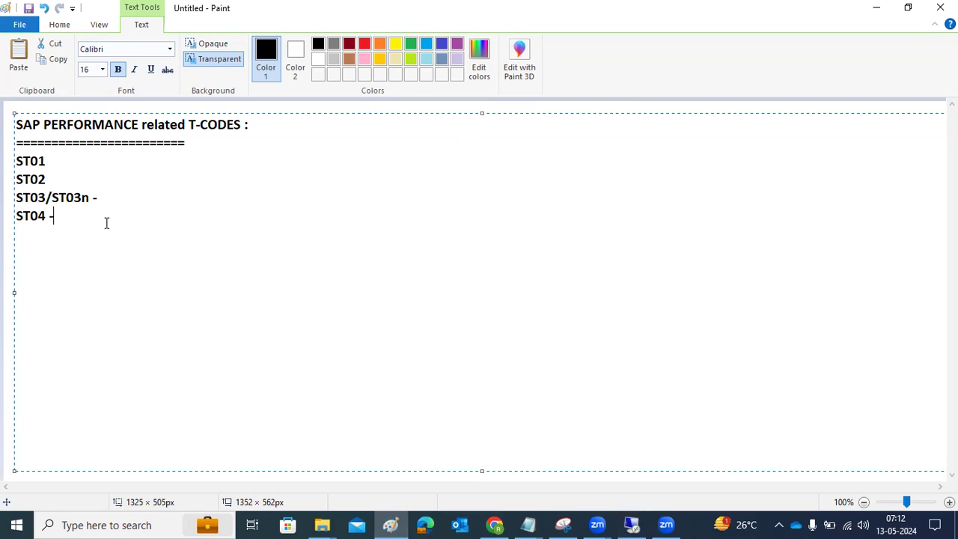
Describe ST04 as DB performance monitor, listing DB13 planning calender, DB12 backup, DB01 locks, DB02 space.
{"action": "type", "text": "DB performancem"}
{"action": "key", "text": "BackSpace"}
{"action": "type", "text": "monitor"}
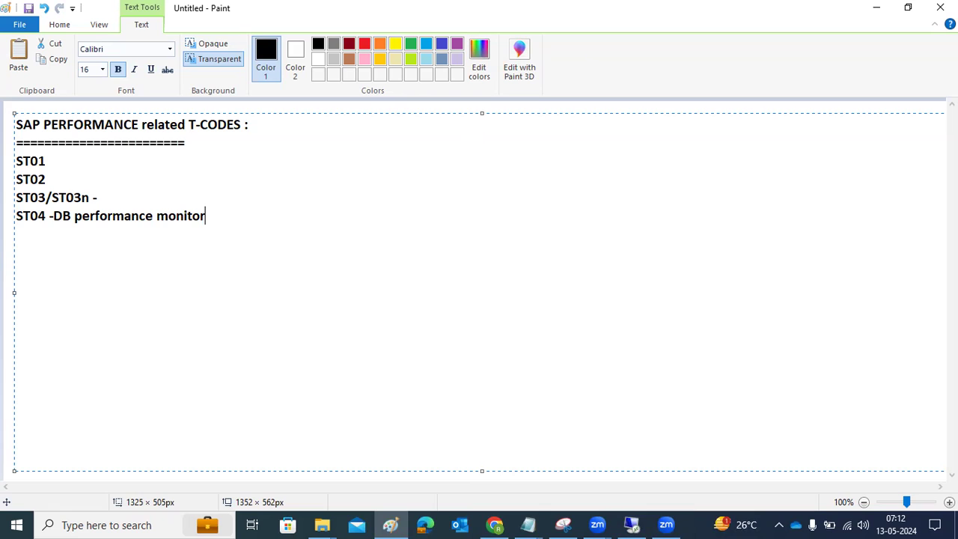
{"action": "type", "text": " =DB13(DB planning calendder"}
{"action": "key", "text": "BackSpace"}
{"action": "key", "text": "BackSpace"}
{"action": "key", "text": "BackSpace"}
{"action": "type", "text": "er)/DB12 -DB backup"}
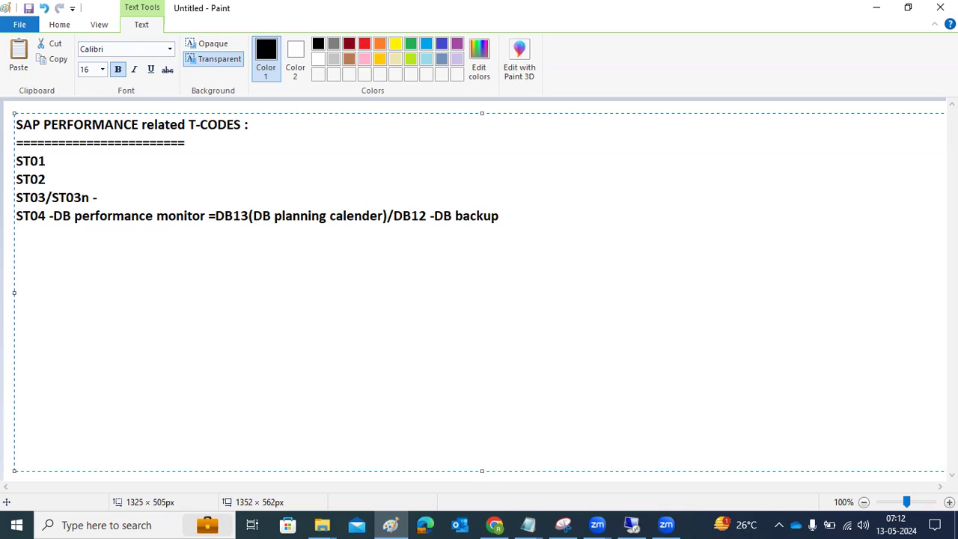
{"action": "type", "text": " /DB01- DB locking"}
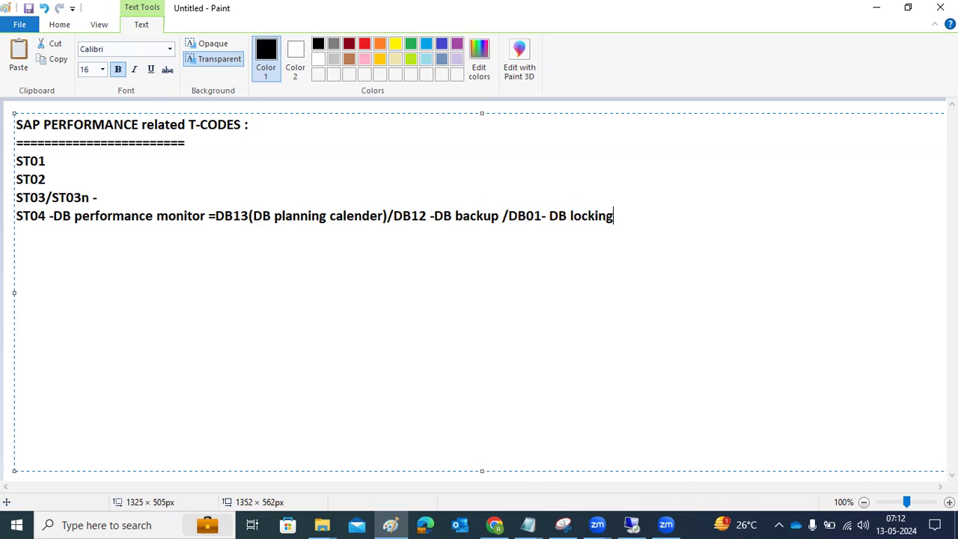
{"action": "key", "text": "BackSpace"}
{"action": "key", "text": "BackSpace"}
{"action": "key", "text": "BackSpace"}
{"action": "type", "text": "s /DB02- DB "}
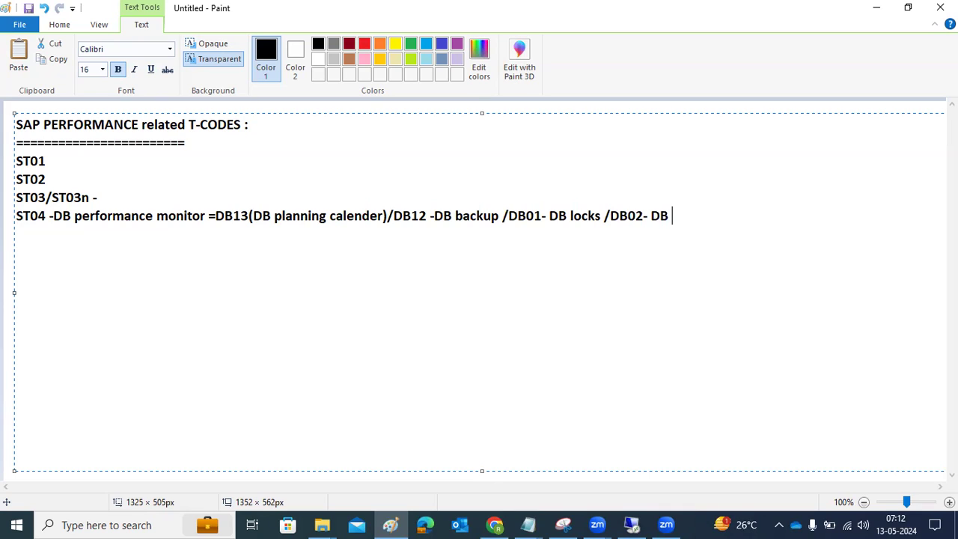
{"action": "type", "text": "space  /"}
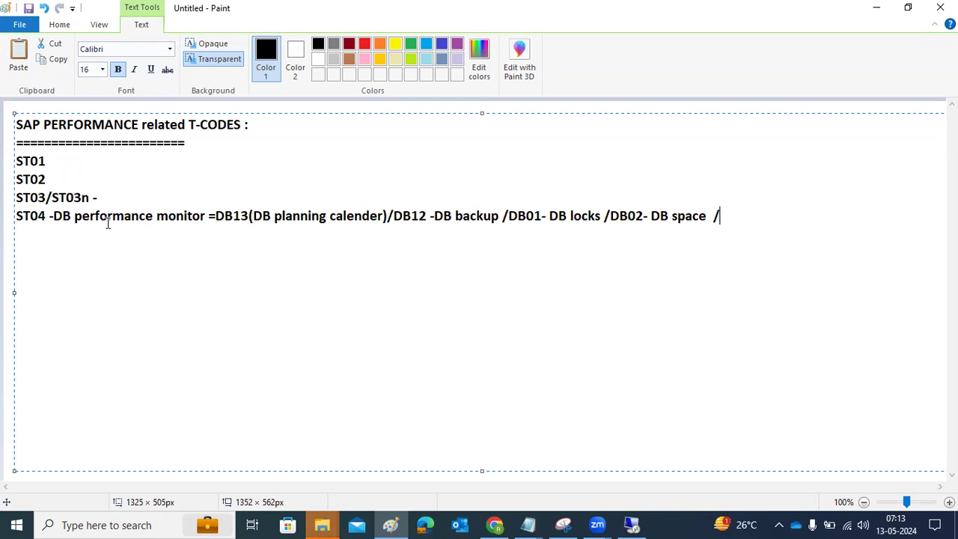
Add an 'or DBACOCKPIT' line below and highlight DBACOCKPIT and the ST04 line for emphasis.
{"action": "key", "text": "Return"}
{"action": "type", "text": "or DBACOCKPIT"}
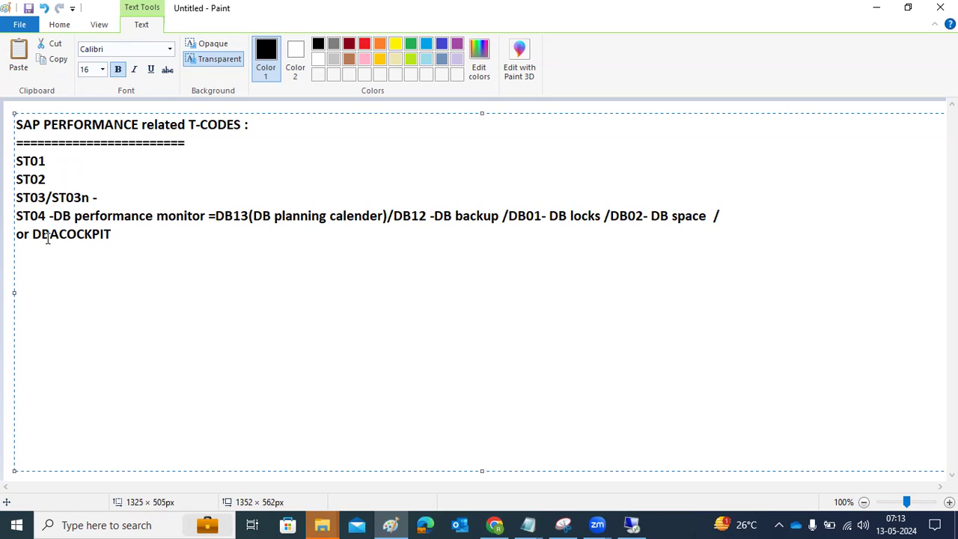
{"action": "left_click_drag", "start_coordinate": [41, 235], "coordinate": [112, 237]}
{"action": "left_click", "coordinate": [118, 241]}
{"action": "left_click_drag", "start_coordinate": [30, 215], "coordinate": [705, 214]}
Collapse Performance and run /ndbacockpit to reach System Configuration Maintenance listing NP1.
{"action": "left_click", "coordinate": [632, 525]}
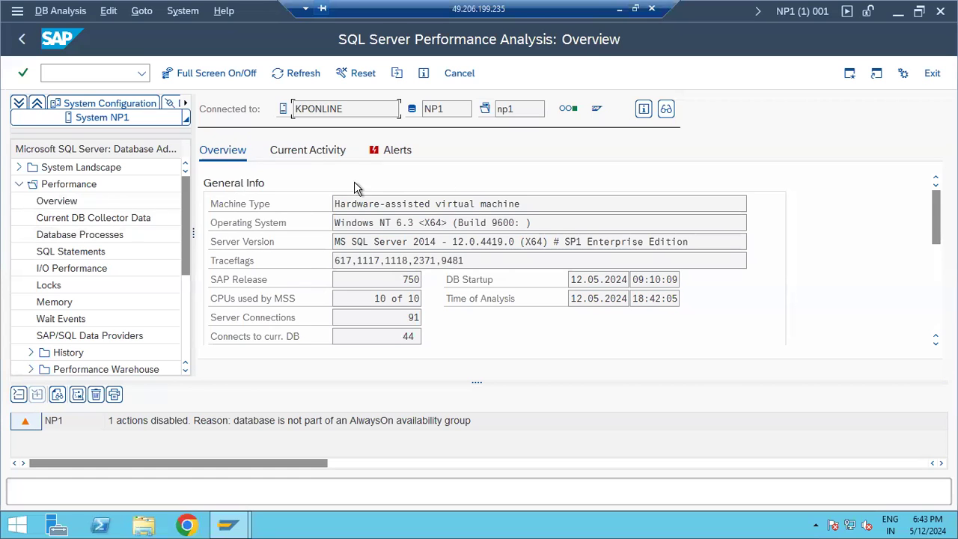
{"action": "left_click", "coordinate": [19, 184]}
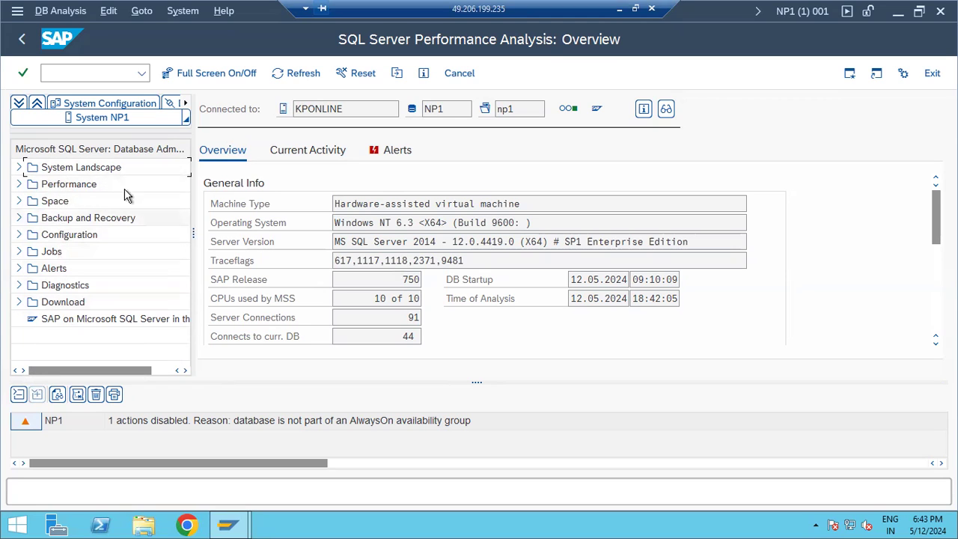
{"action": "left_click", "coordinate": [66, 72]}
{"action": "type", "text": "/ndbacockpit"}
{"action": "key", "text": "Return"}
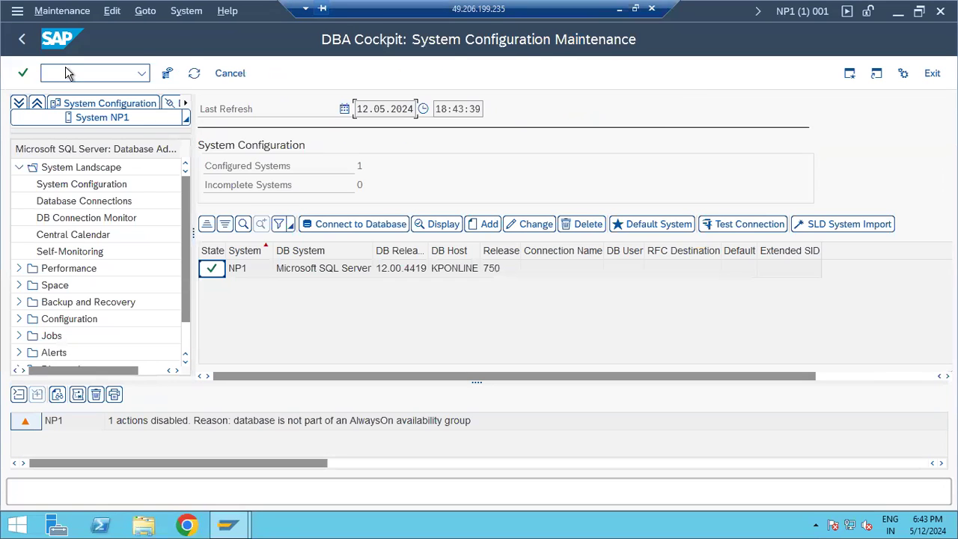
Browse System Configuration, Database Connections and DB Connection Monitor for NP1, ending on Central Calendar.
{"action": "left_click", "coordinate": [19, 170]}
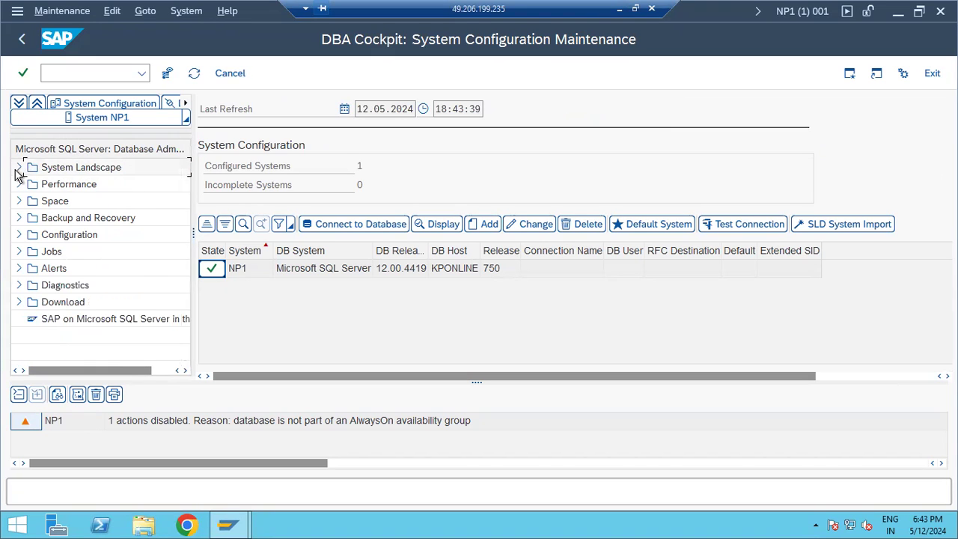
{"action": "left_click", "coordinate": [18, 169]}
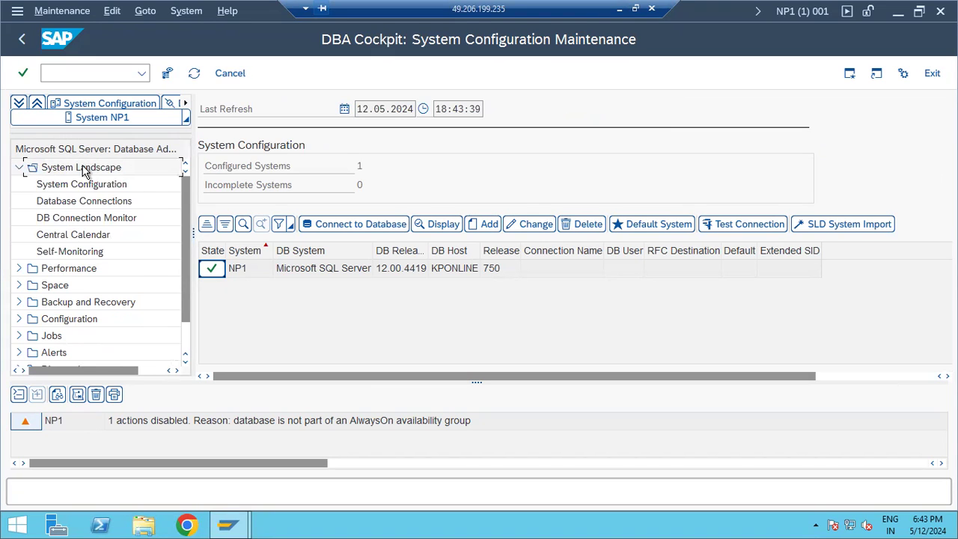
{"action": "left_click", "coordinate": [332, 271]}
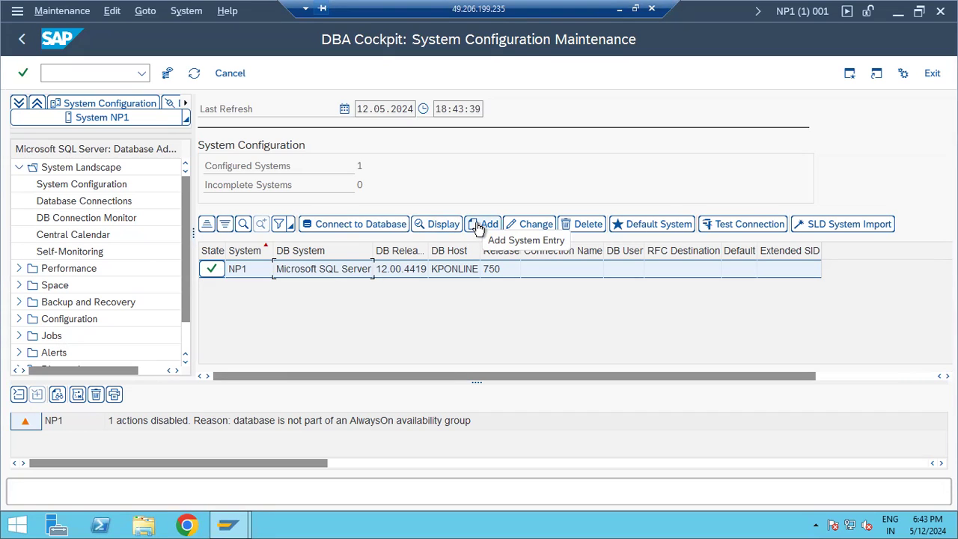
{"action": "left_click", "coordinate": [60, 186]}
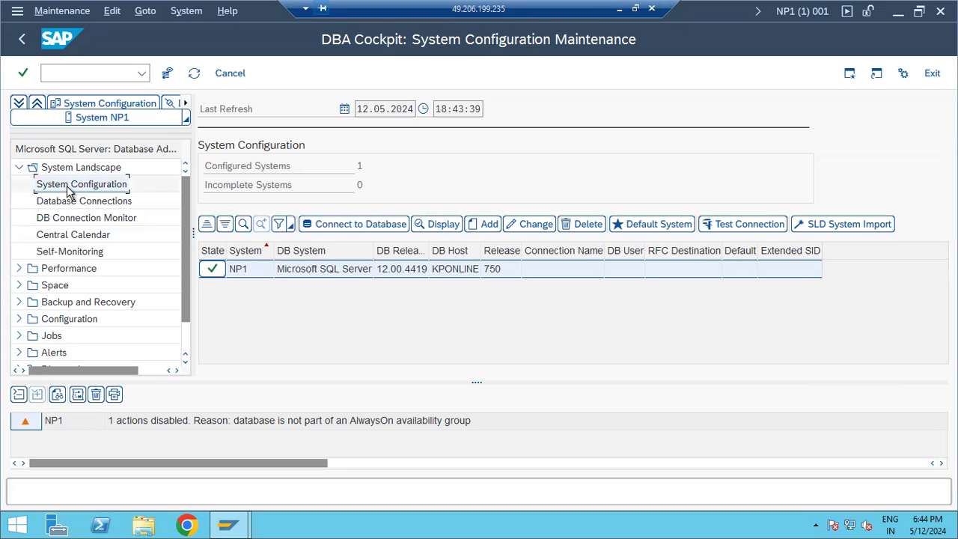
{"action": "left_click", "coordinate": [82, 202]}
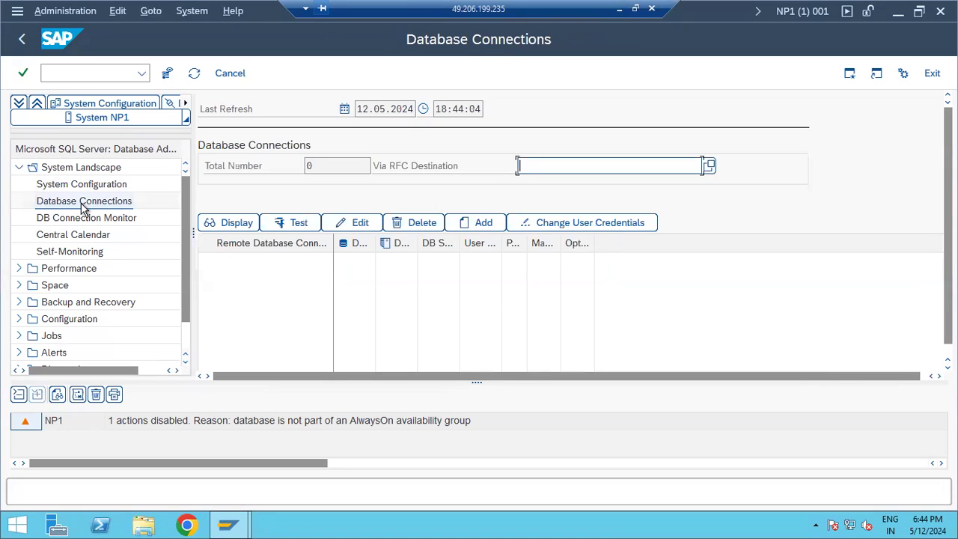
{"action": "left_click", "coordinate": [90, 219]}
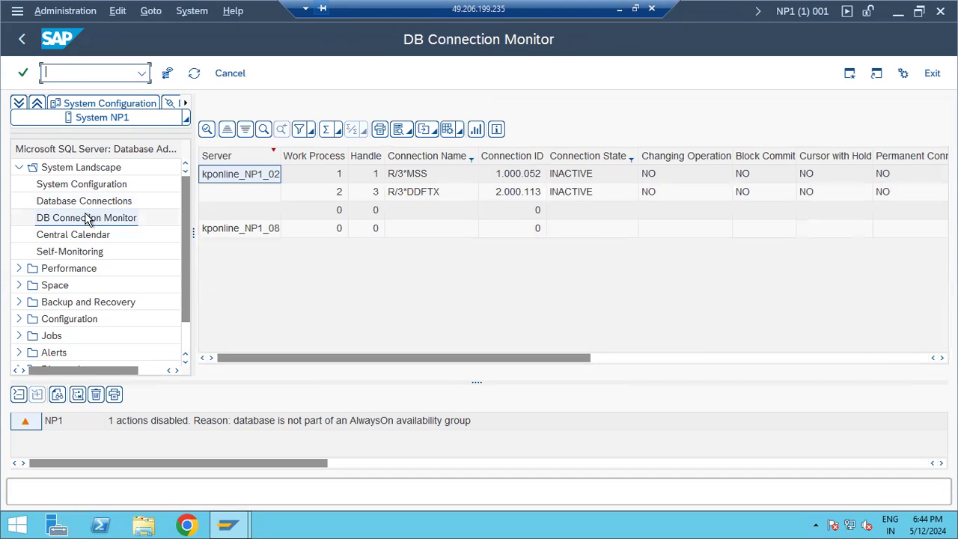
{"action": "left_click", "coordinate": [439, 193]}
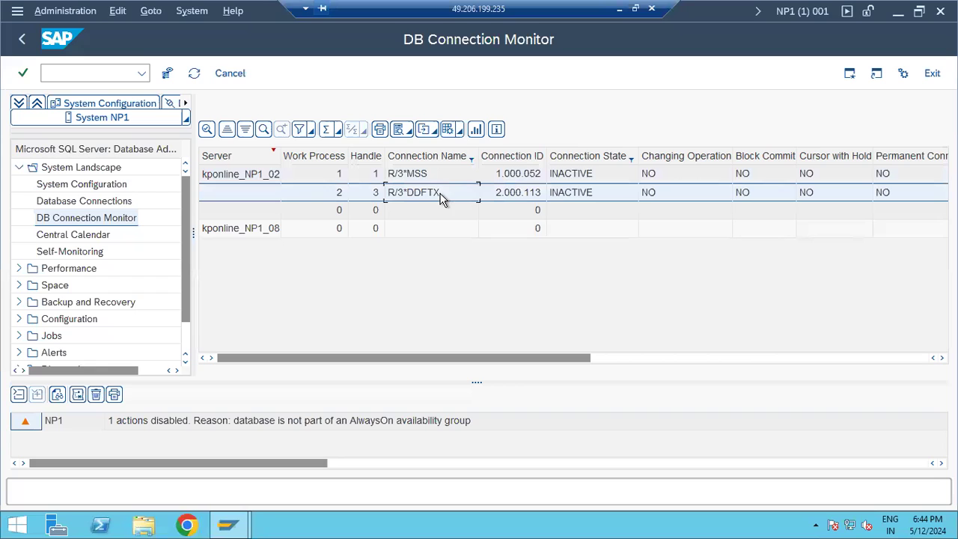
{"action": "left_click", "coordinate": [77, 234]}
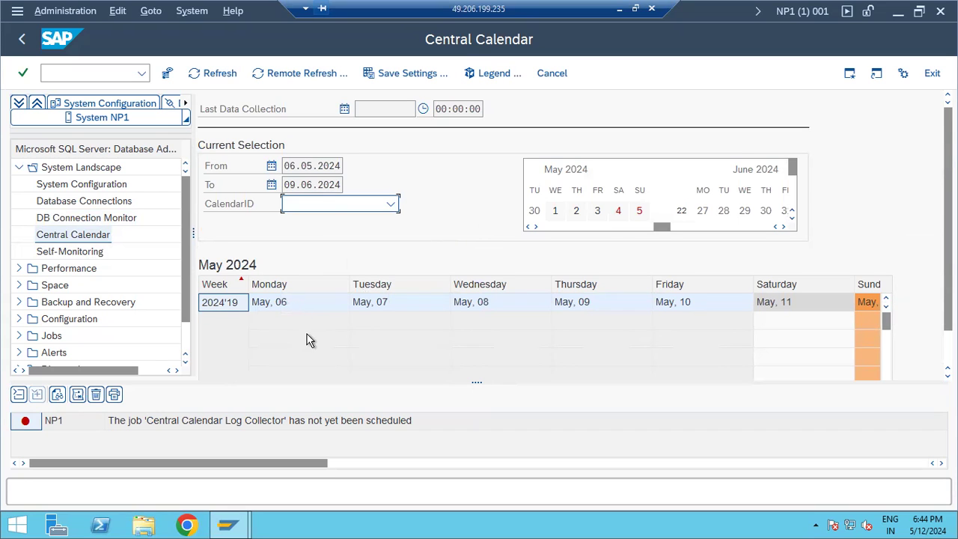
Open Performance > Overview to see NP1's MS SQL Server 2014 details and 93 connections.
{"action": "scroll", "coordinate": [412, 336], "scroll_direction": "down", "scroll_amount": 1}
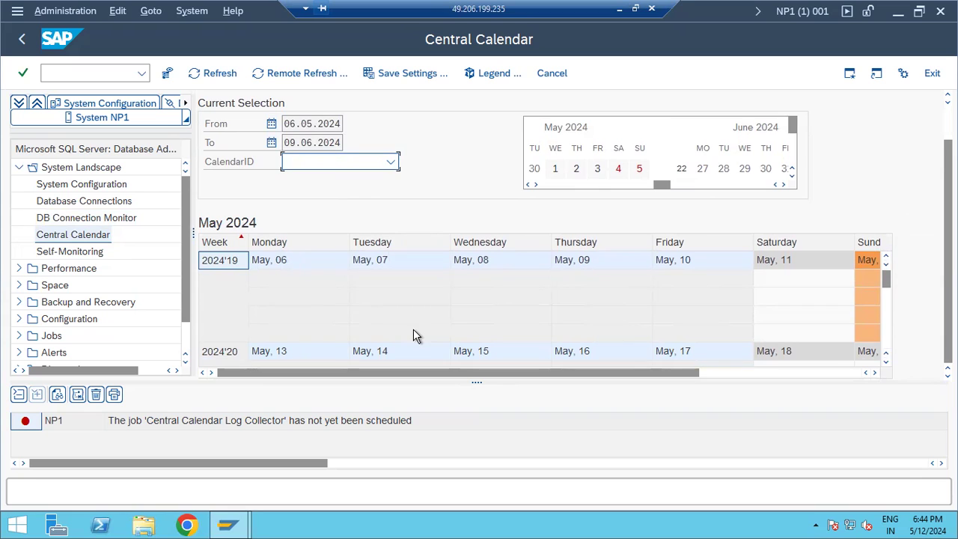
{"action": "right_click", "coordinate": [860, 318]}
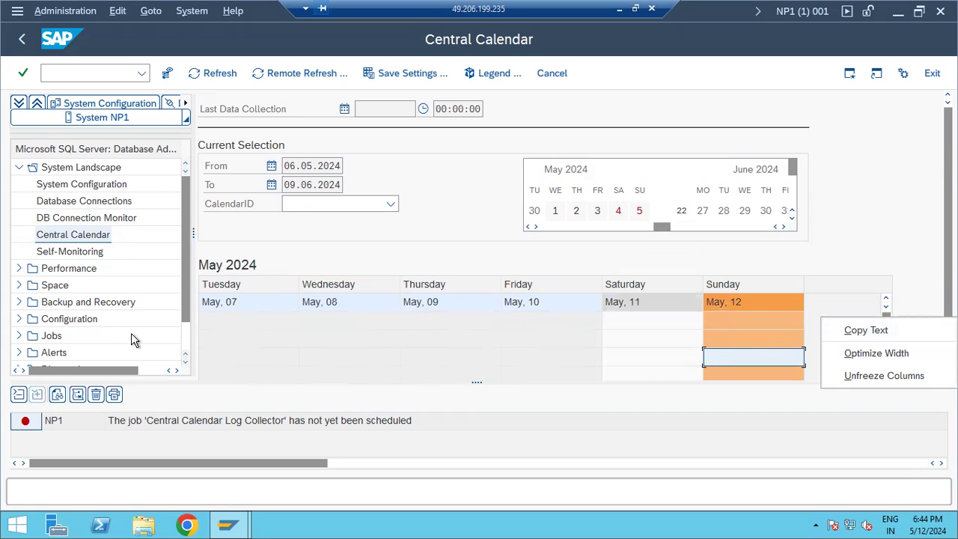
{"action": "left_click", "coordinate": [18, 269]}
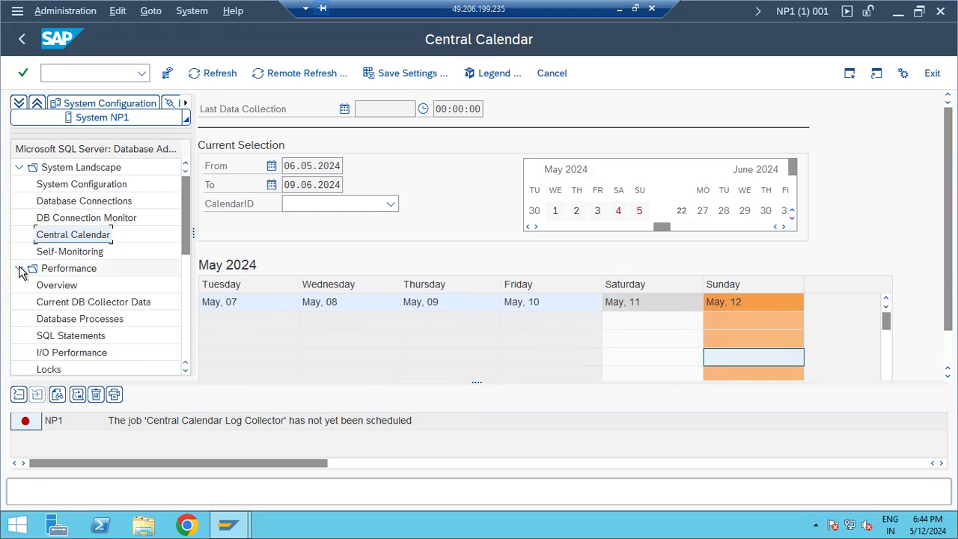
{"action": "left_click", "coordinate": [63, 289]}
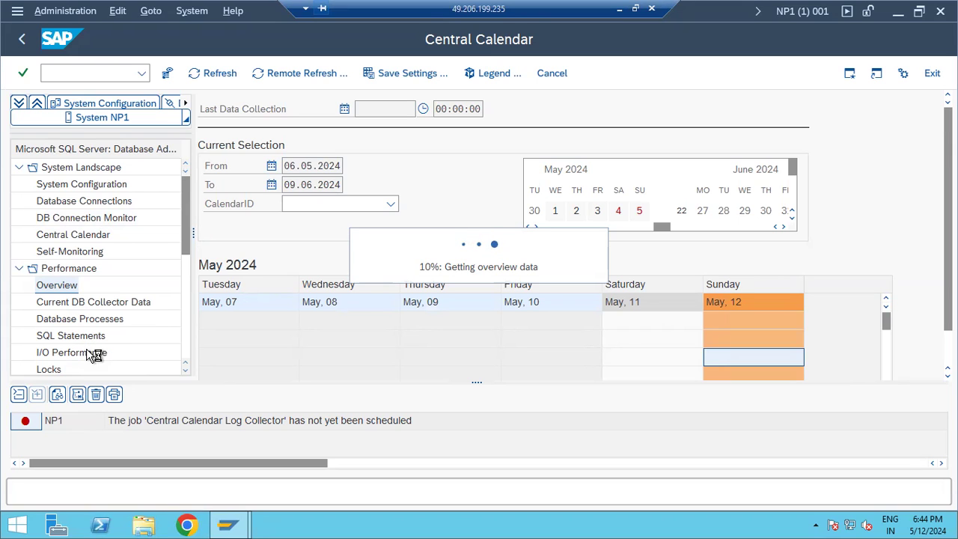
Switch from Performance to Space > Largest Tables, showing REPOLOAD and REPOSRC at the top.
{"action": "left_click", "coordinate": [19, 269]}
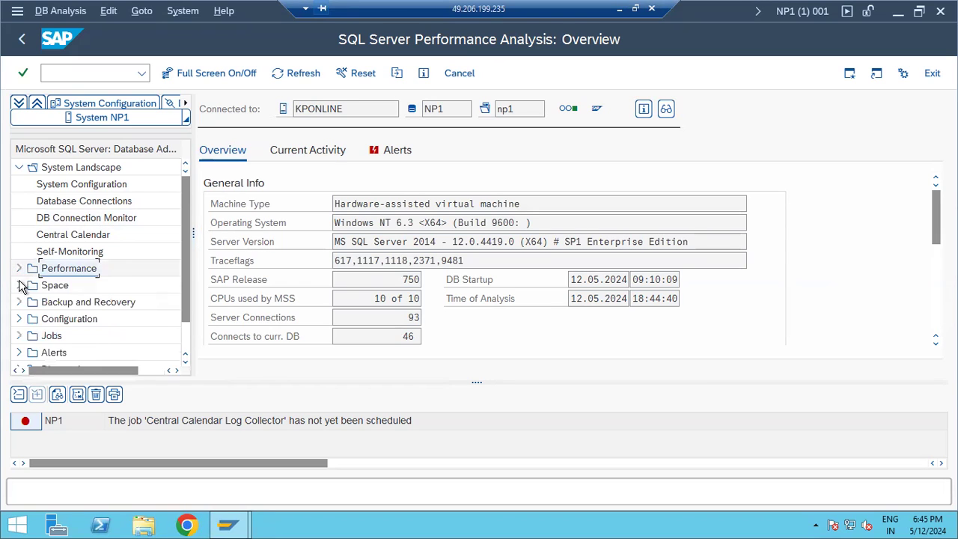
{"action": "left_click", "coordinate": [19, 285]}
{"action": "scroll", "coordinate": [50, 303], "scroll_direction": "down", "scroll_amount": 1}
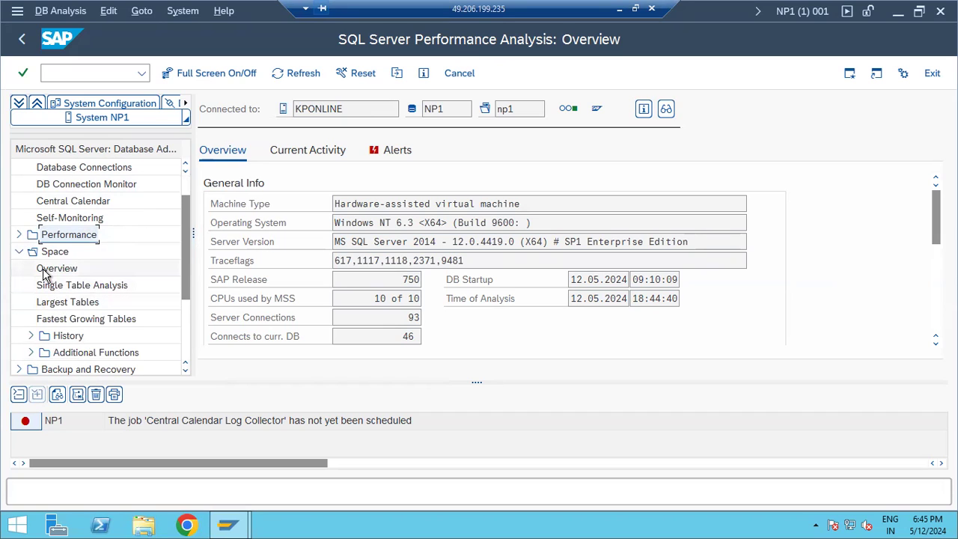
{"action": "left_click", "coordinate": [57, 304]}
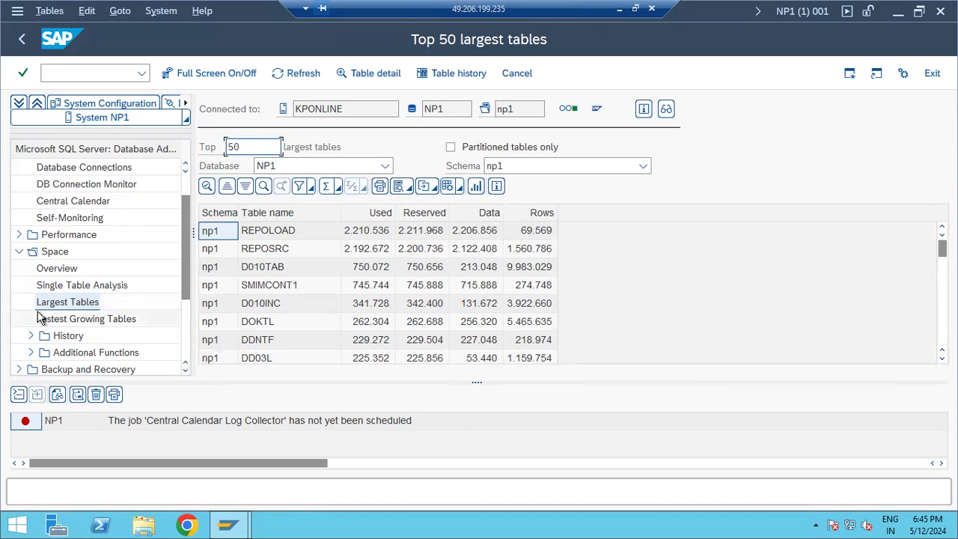
Run Single Table Analysis on USR02 and scroll to its properties: 85 rows, 216 KB reserved.
{"action": "left_click", "coordinate": [62, 288]}
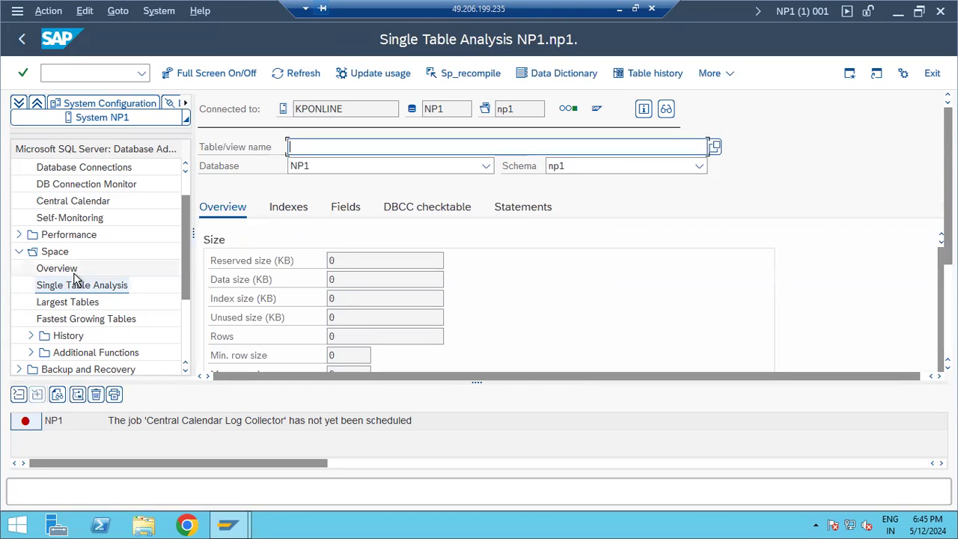
{"action": "type", "text": "USR02"}
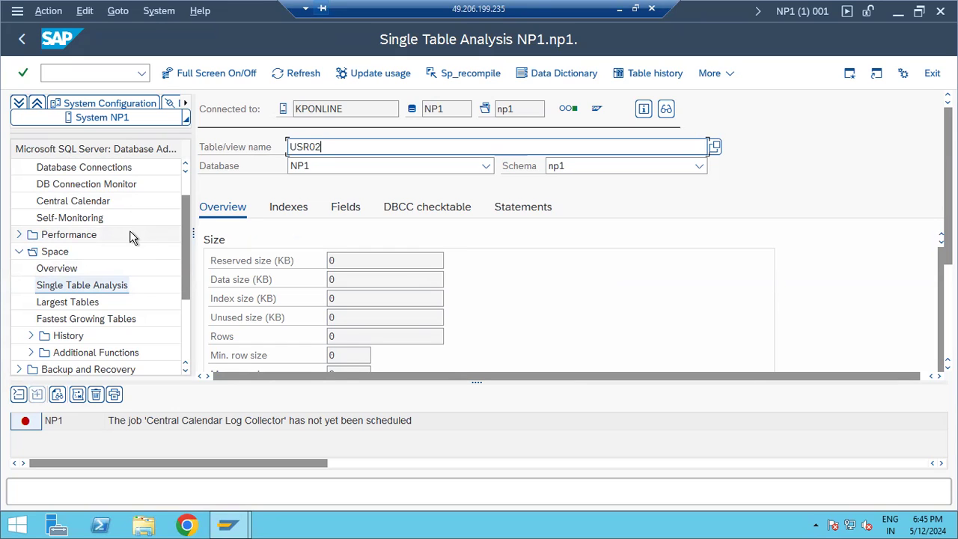
{"action": "key", "text": "Return"}
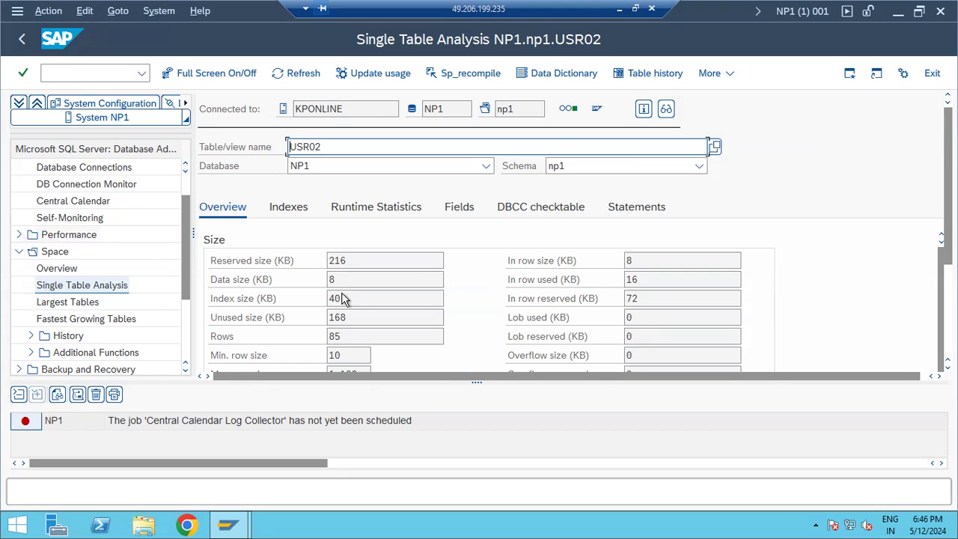
{"action": "scroll", "coordinate": [346, 307], "scroll_direction": "down", "scroll_amount": 2}
{"action": "scroll", "coordinate": [349, 312], "scroll_direction": "down", "scroll_amount": 5}
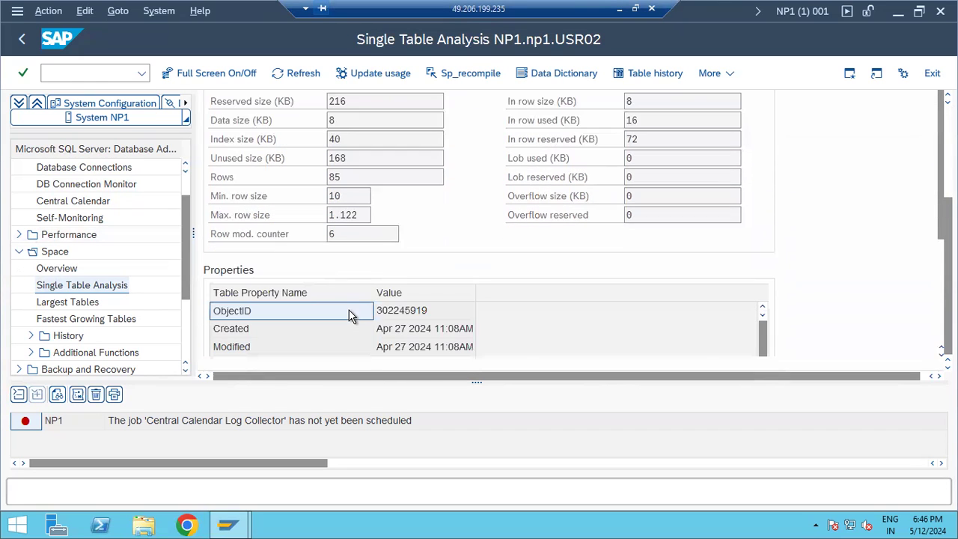
Expand Space > History and Space > Additional Functions to reveal size-history and trigger/stored-procedure items.
{"action": "left_click", "coordinate": [30, 335]}
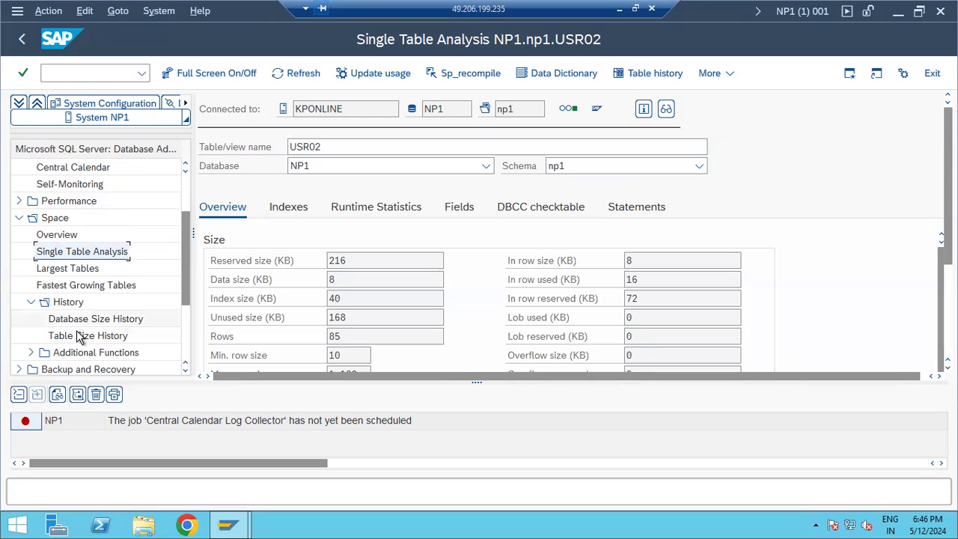
{"action": "left_click", "coordinate": [31, 336]}
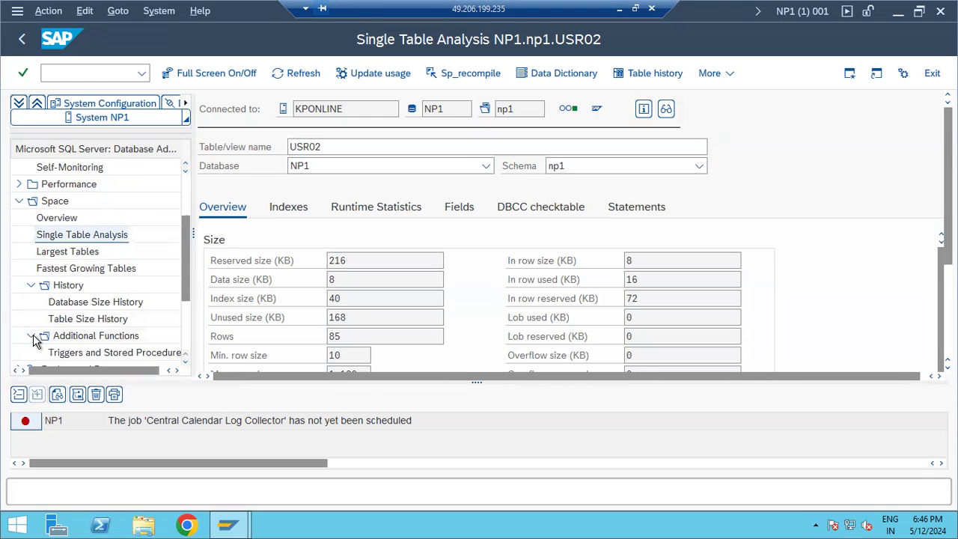
{"action": "scroll", "coordinate": [64, 350], "scroll_direction": "down", "scroll_amount": 2}
{"action": "scroll", "coordinate": [64, 350], "scroll_direction": "up", "scroll_amount": 4}
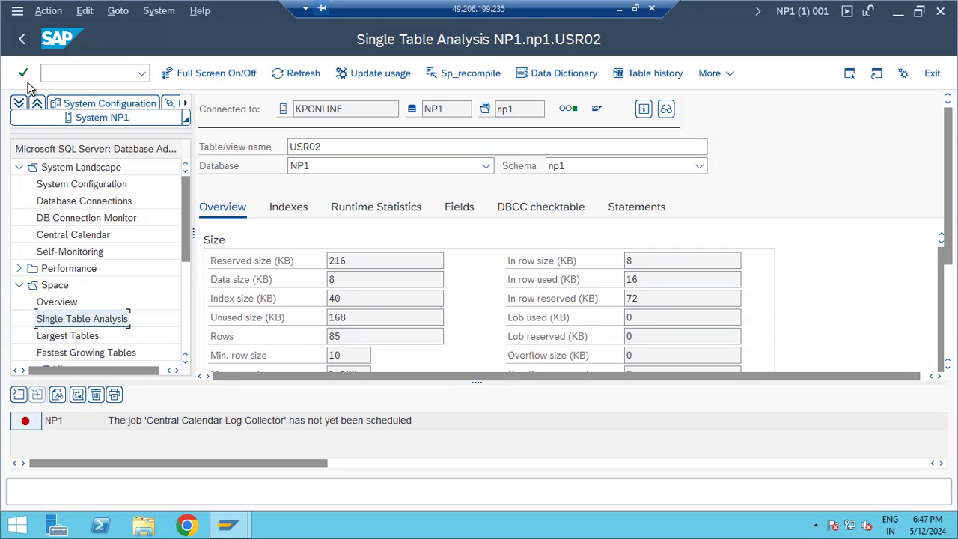
Step back through the earlier screens to the SAP Easy Access start screen.
{"action": "left_click", "coordinate": [139, 75]}
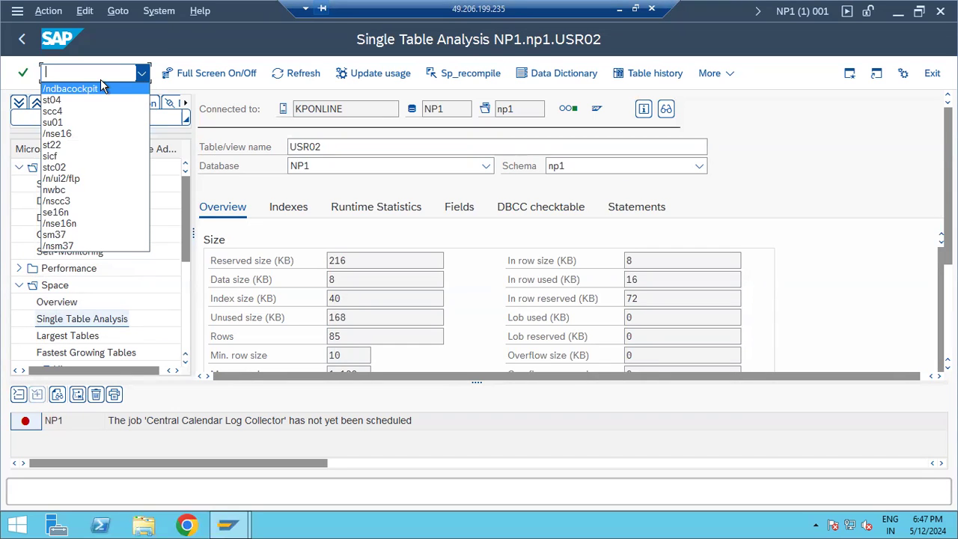
{"action": "left_click", "coordinate": [23, 39]}
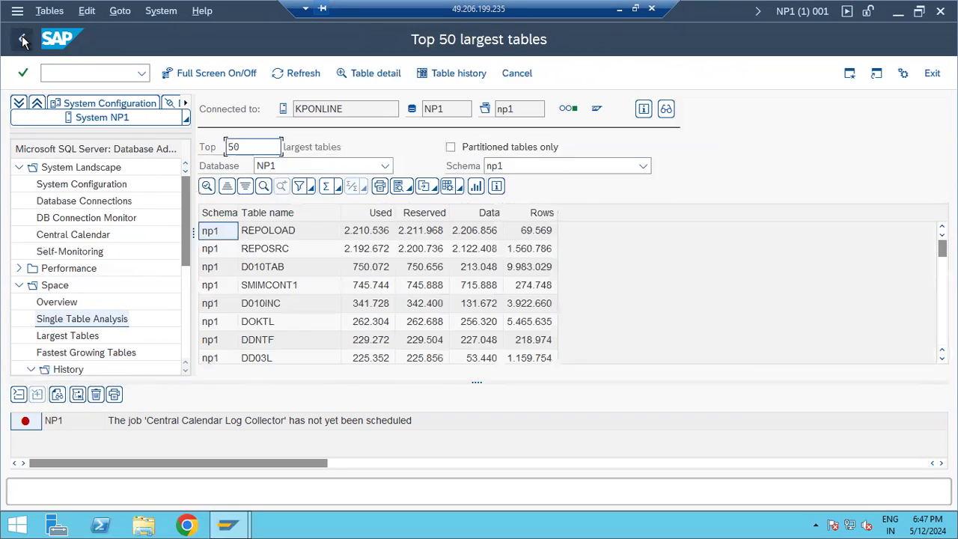
{"action": "left_click", "coordinate": [22, 41]}
{"action": "left_click", "coordinate": [22, 42]}
{"action": "left_click", "coordinate": [21, 42]}
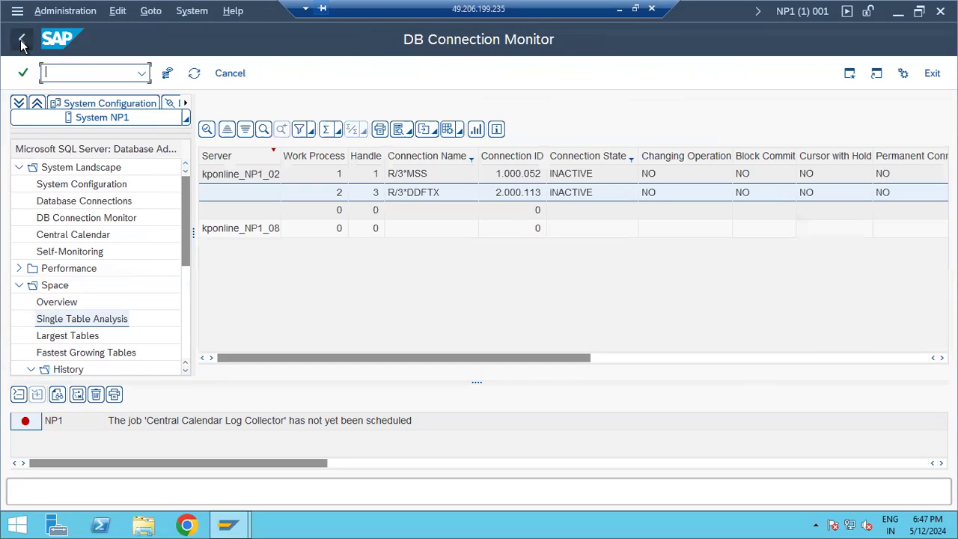
{"action": "left_click", "coordinate": [22, 42]}
{"action": "left_click", "coordinate": [22, 42]}
Run transaction DB01 to start the exclusive lockwait analysis.
{"action": "left_click", "coordinate": [21, 40]}
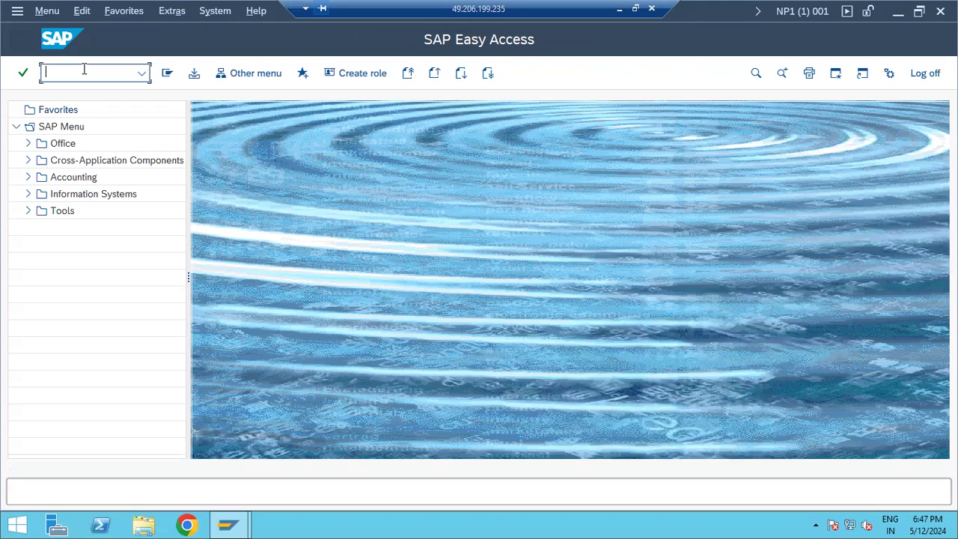
{"action": "type", "text": "db01"}
{"action": "key", "text": "Return"}
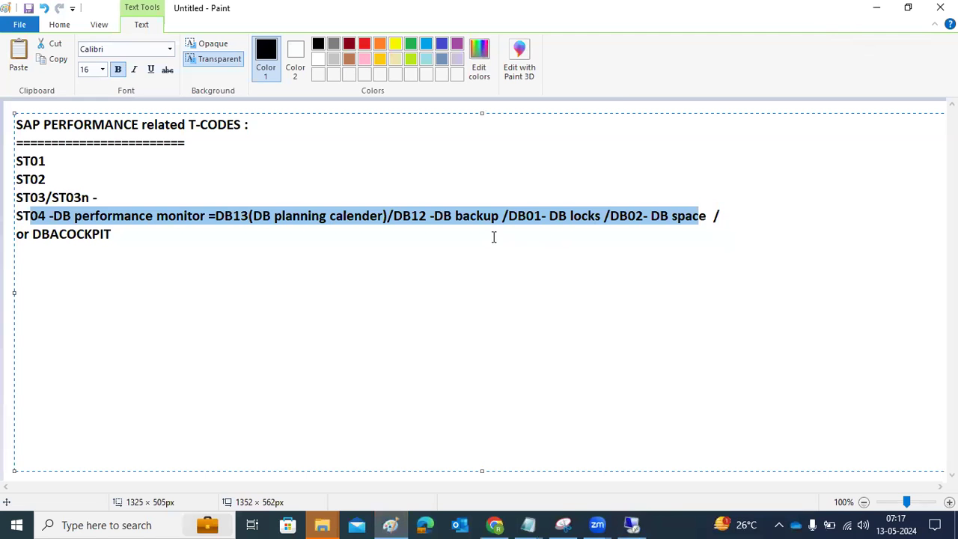
Highlight the 'DB01- DB locks' note in Paint and return to the SAP session.
{"action": "left_click", "coordinate": [474, 224]}
{"action": "left_click_drag", "start_coordinate": [533, 217], "coordinate": [592, 218]}
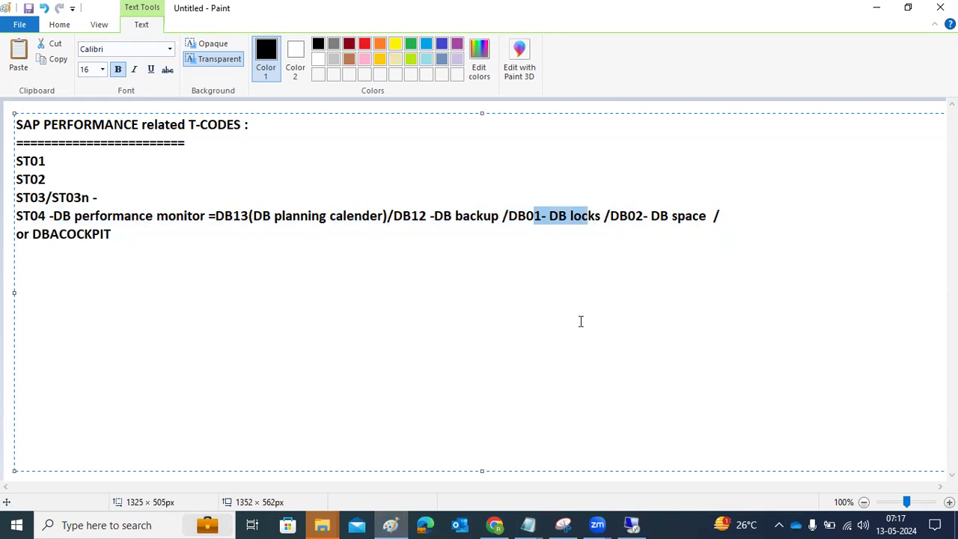
{"action": "left_click", "coordinate": [632, 524]}
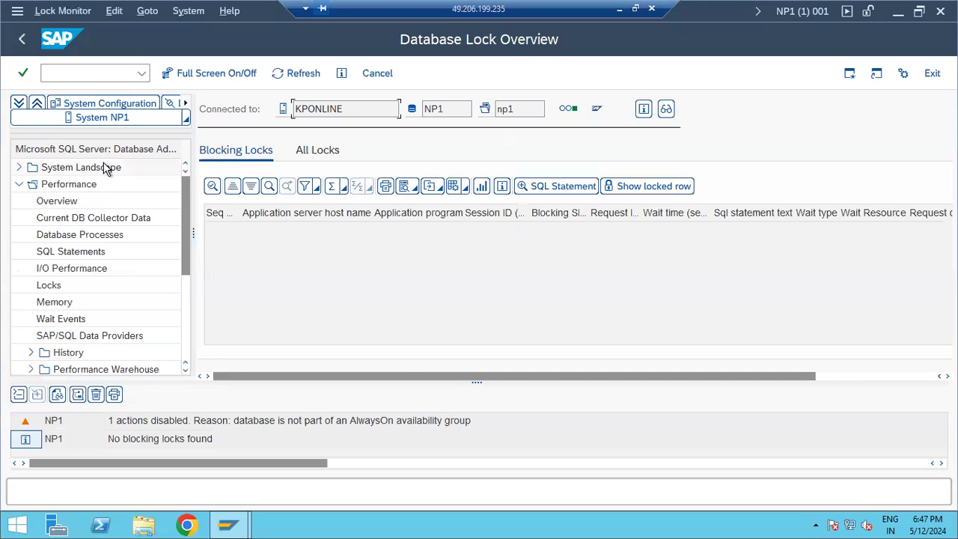
Collapse Performance and run /ndb02 to show NP1's space overview (4 data files, 22.800 MB).
{"action": "left_click", "coordinate": [18, 185]}
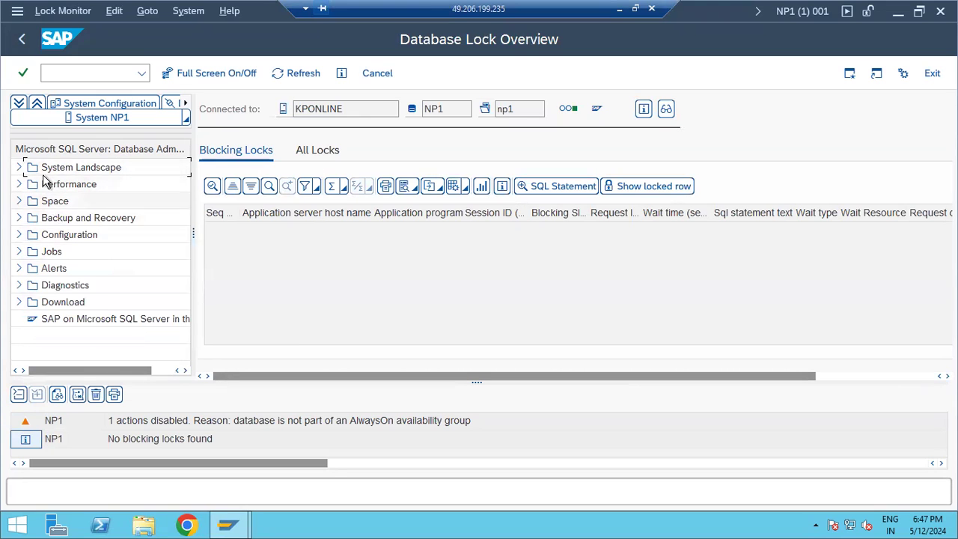
{"action": "left_click", "coordinate": [73, 69]}
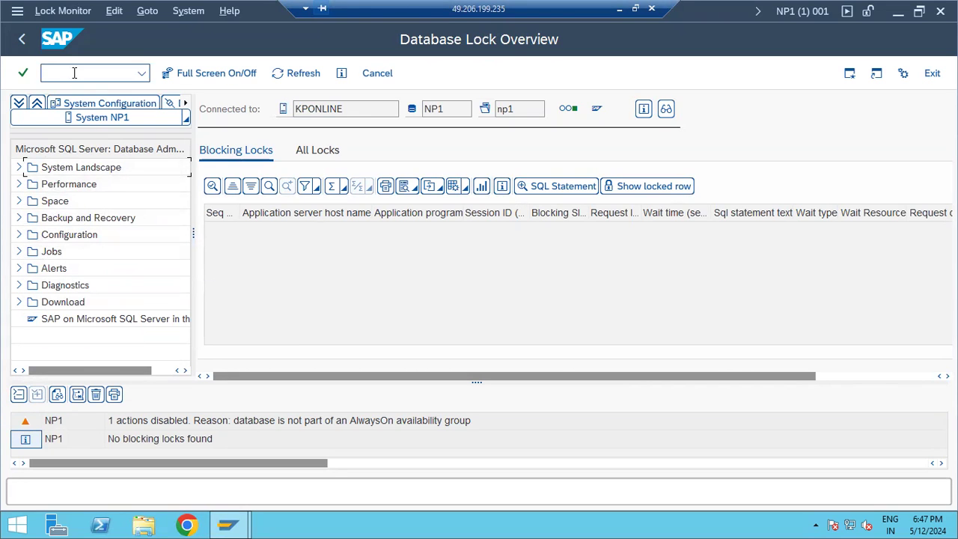
{"action": "type", "text": "/ndb02"}
{"action": "key", "text": "Return"}
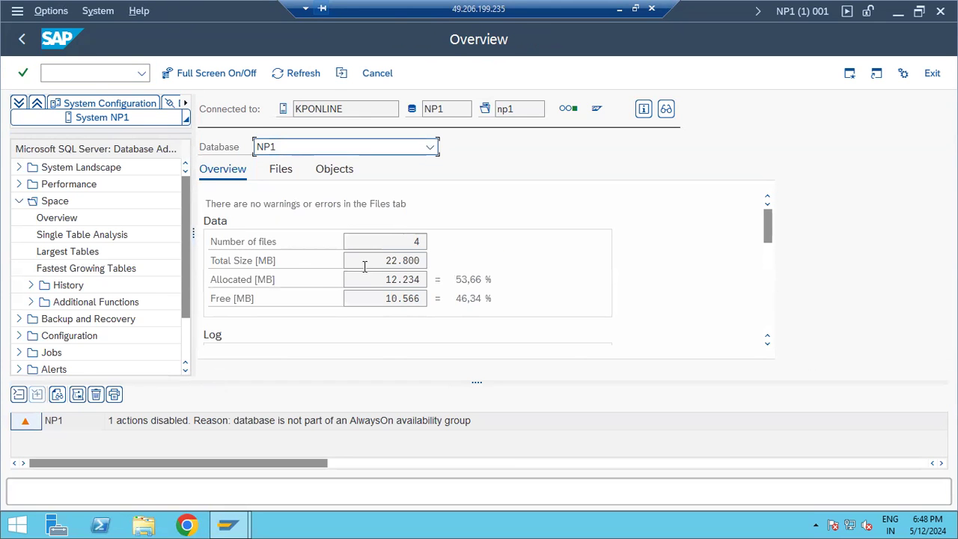
{"action": "double_click", "coordinate": [396, 262]}
{"action": "left_click_drag", "start_coordinate": [372, 280], "coordinate": [398, 299]}
{"action": "scroll", "coordinate": [397, 299], "scroll_direction": "down", "scroll_amount": 3}
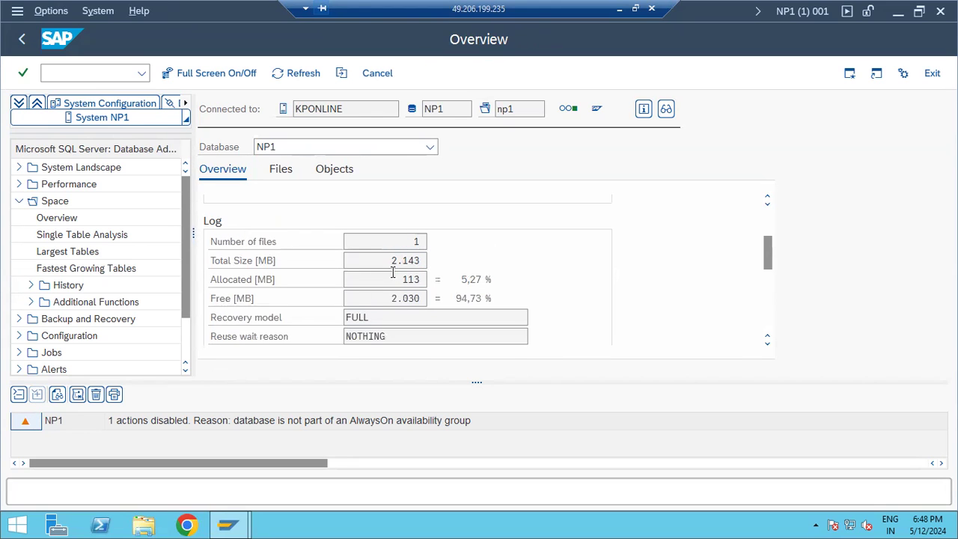
{"action": "scroll", "coordinate": [402, 276], "scroll_direction": "down", "scroll_amount": 1}
{"action": "scroll", "coordinate": [398, 274], "scroll_direction": "down", "scroll_amount": 5}
{"action": "scroll", "coordinate": [397, 274], "scroll_direction": "up", "scroll_amount": 9}
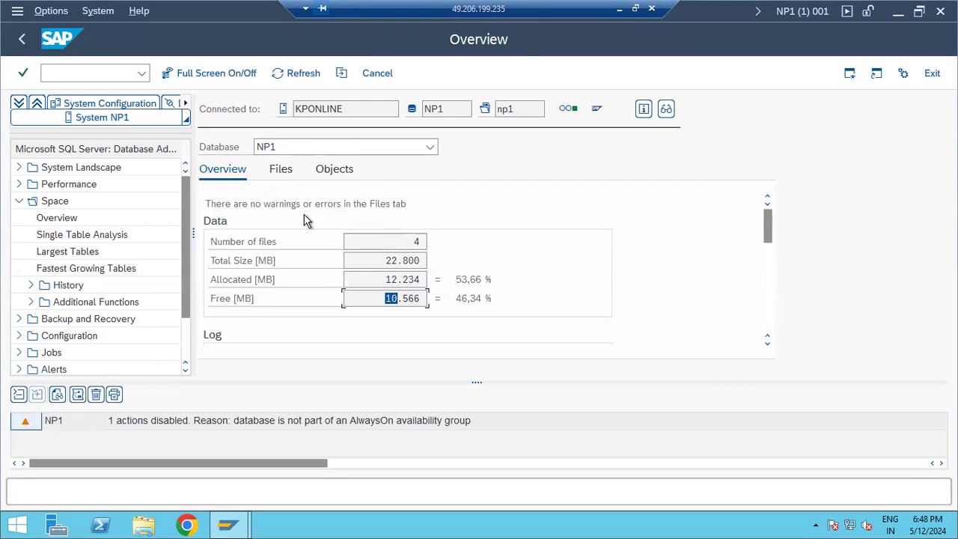
{"action": "left_click", "coordinate": [430, 146]}
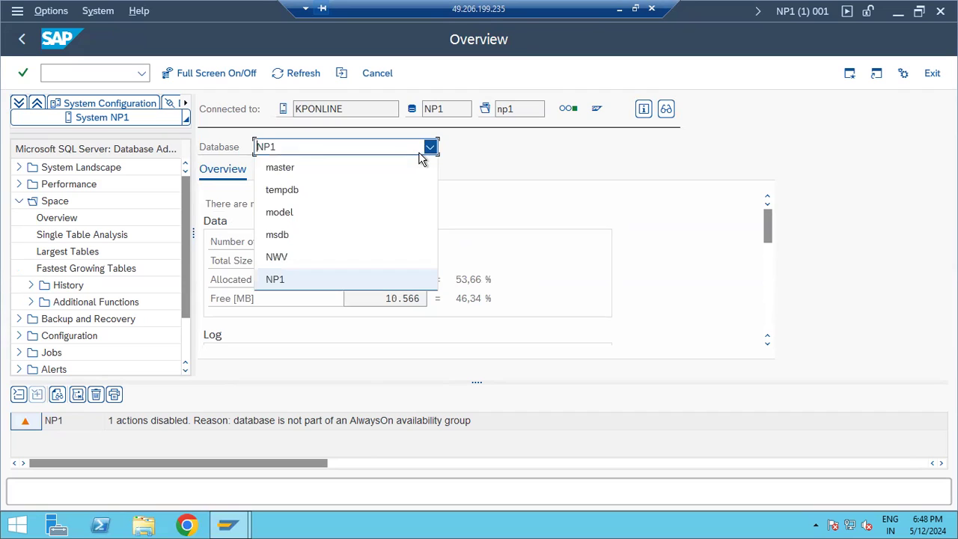
{"action": "left_click", "coordinate": [532, 188]}
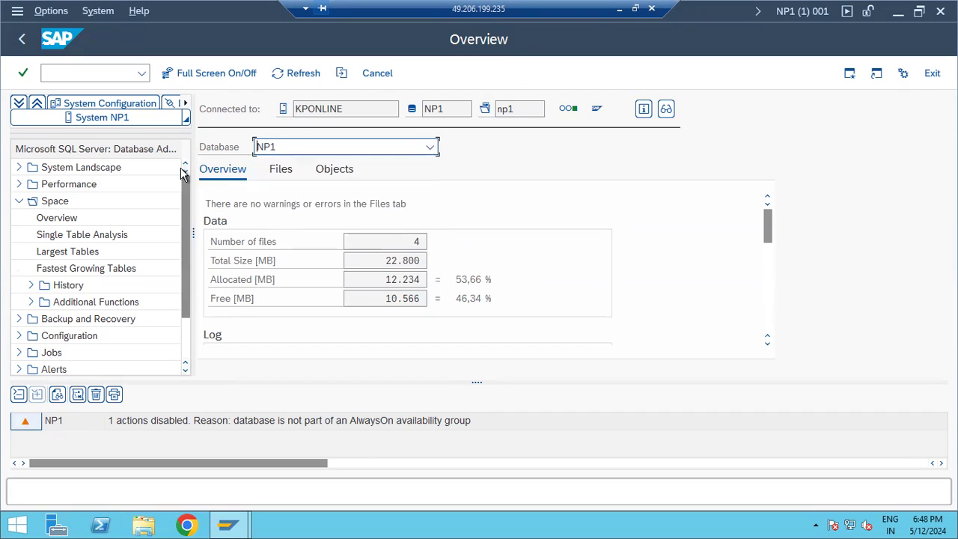
{"action": "left_click", "coordinate": [122, 73]}
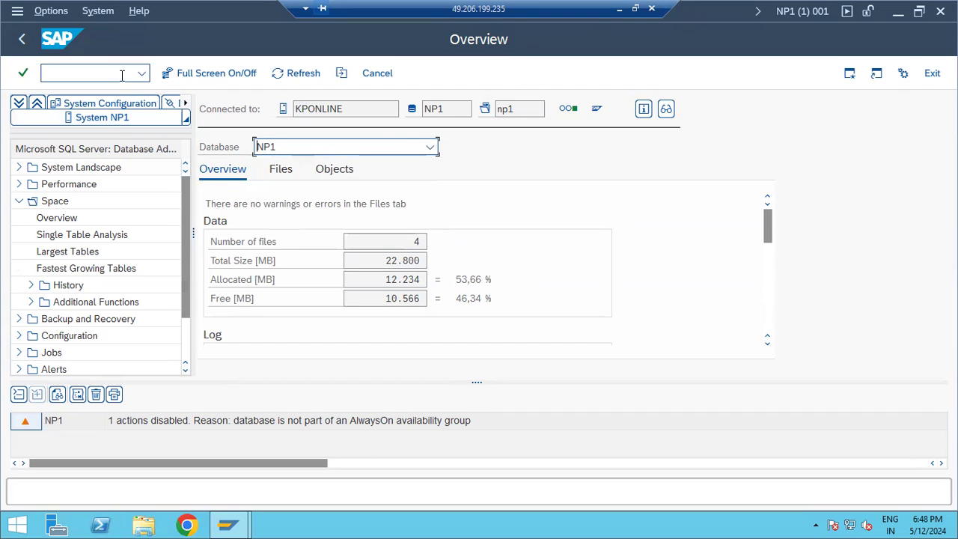
{"action": "type", "text": "/ndb13"}
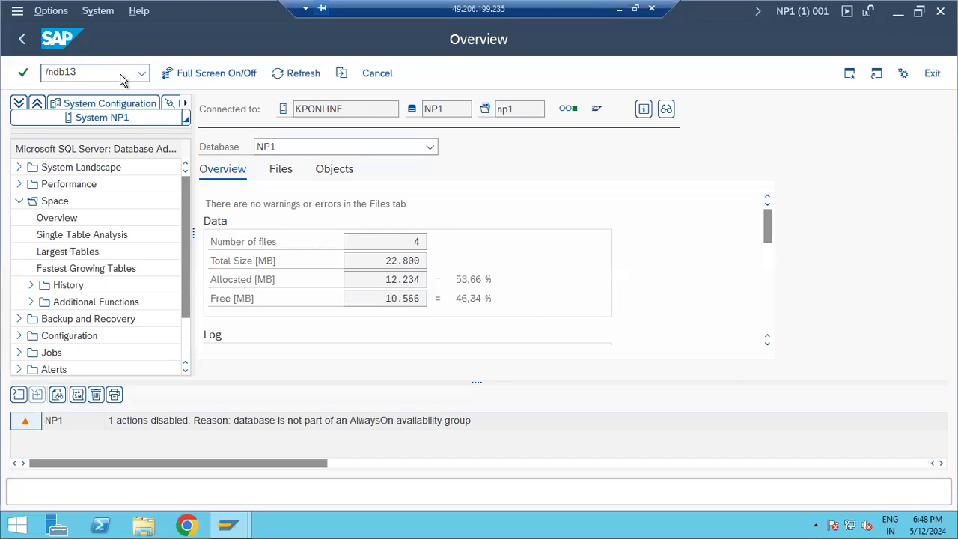
Open the DB13 planning calendar and select the Sunday 01:00 slot.
{"action": "key", "text": "Return"}
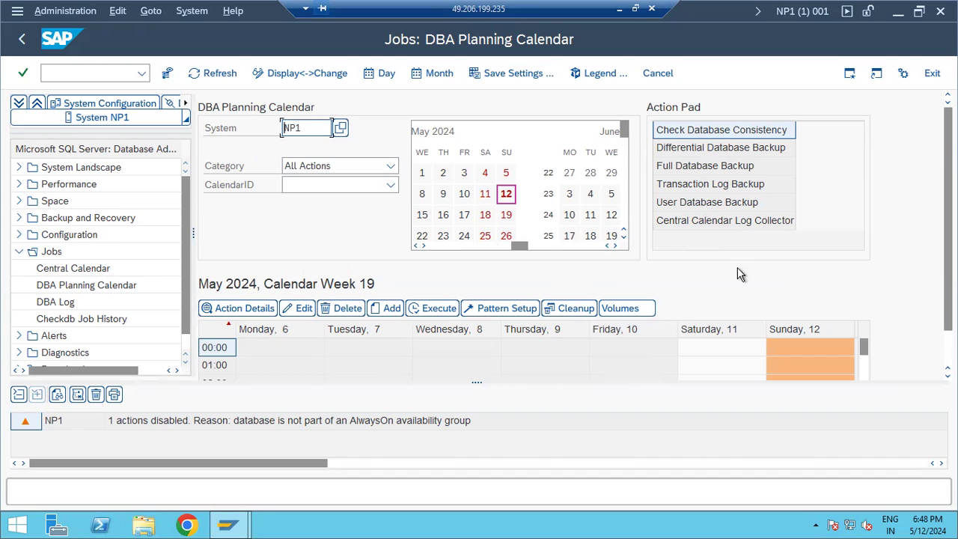
{"action": "scroll", "coordinate": [803, 366], "scroll_direction": "down", "scroll_amount": 3}
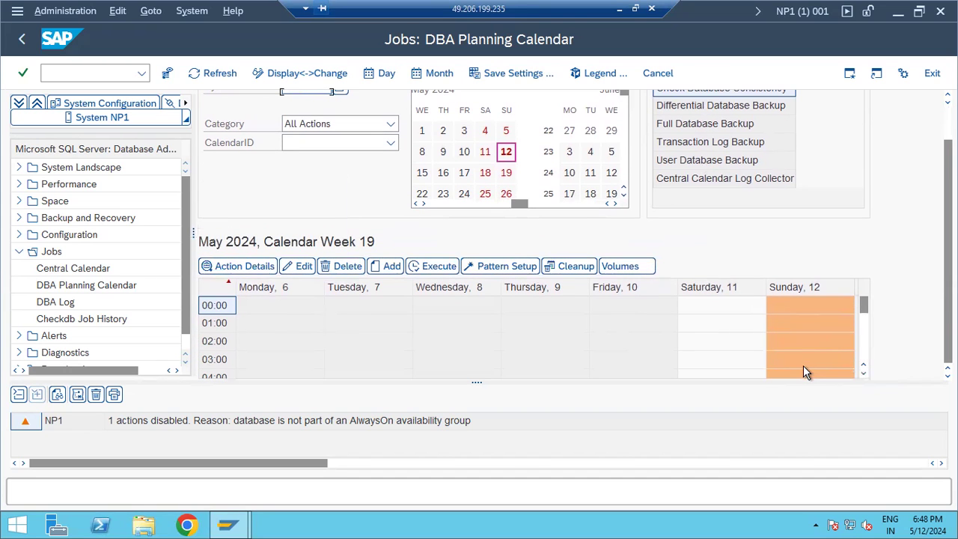
{"action": "left_click", "coordinate": [821, 330]}
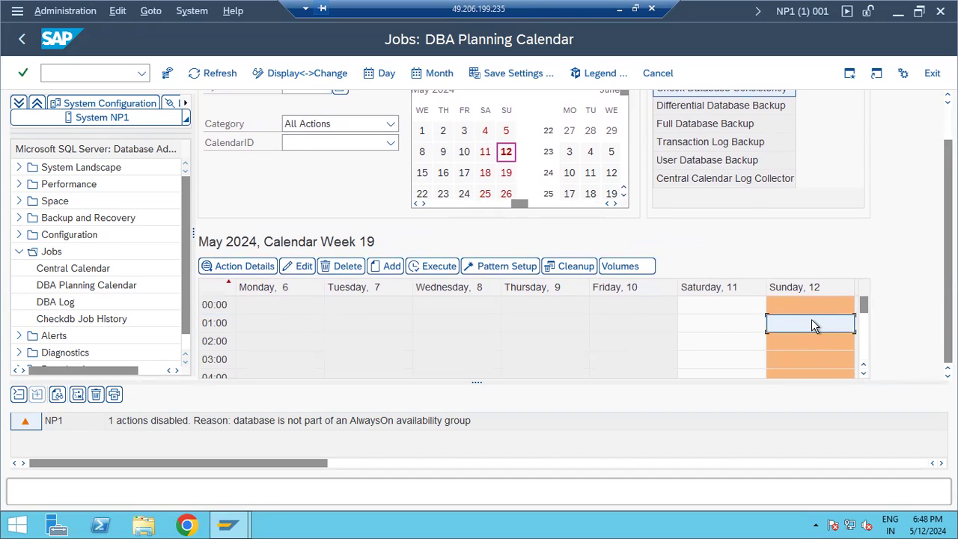
{"action": "right_click", "coordinate": [811, 319]}
{"action": "left_click", "coordinate": [792, 360]}
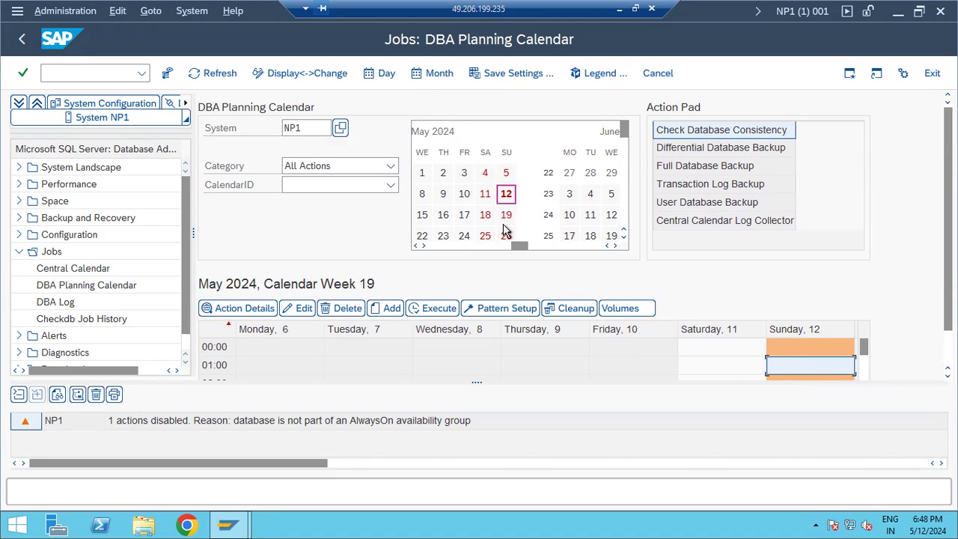
Add a Check Database Consistency action for NP1 in the Sunday 21:00 slot of 12.05.2024.
{"action": "left_click", "coordinate": [390, 309]}
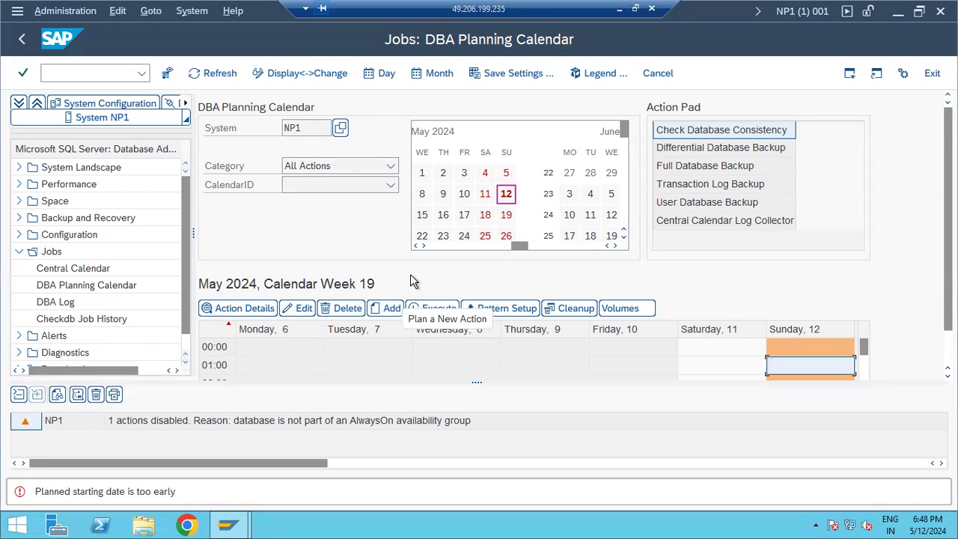
{"action": "scroll", "coordinate": [817, 367], "scroll_direction": "down", "scroll_amount": 3}
{"action": "scroll", "coordinate": [817, 364], "scroll_direction": "down", "scroll_amount": 4}
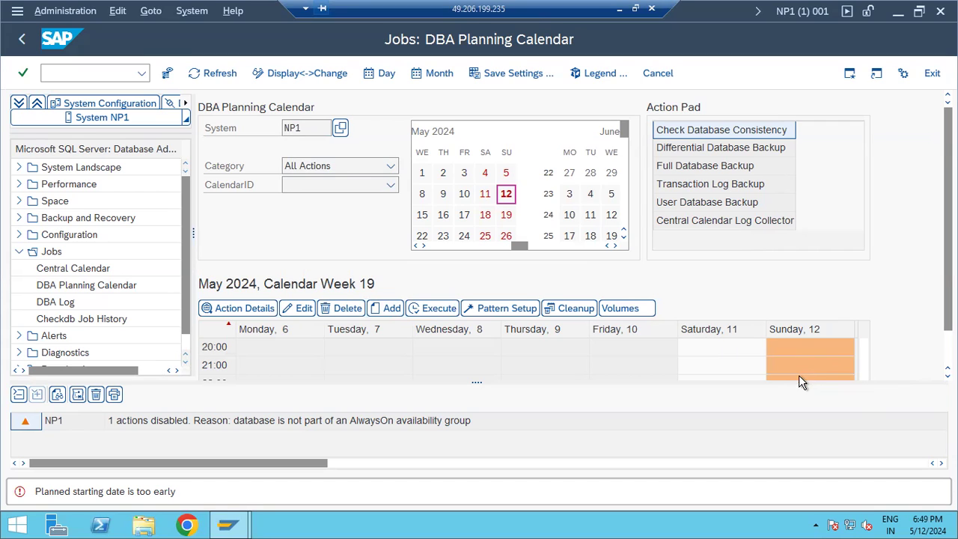
{"action": "left_click", "coordinate": [798, 367]}
{"action": "left_click", "coordinate": [390, 311]}
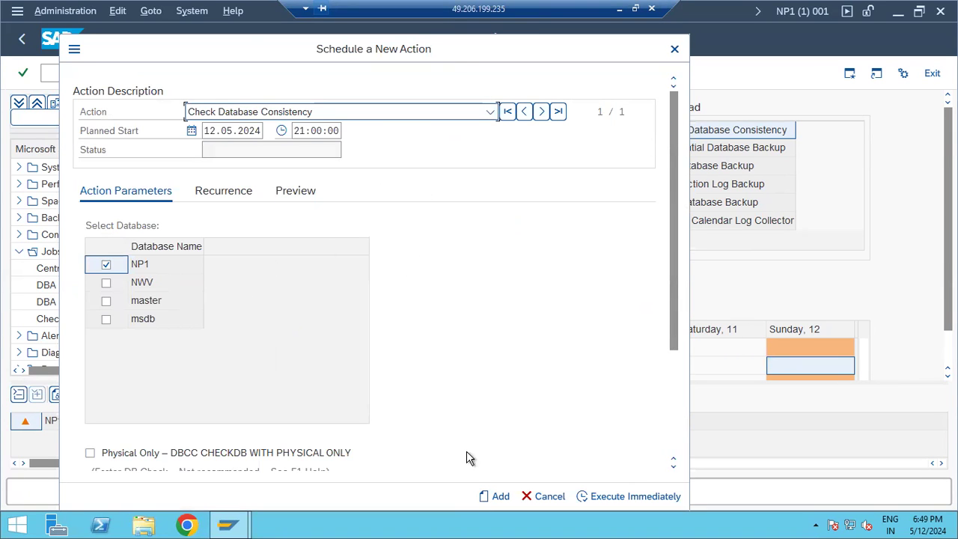
Execute the NP1 consistency check immediately and view the 12 May action logs confirming success.
{"action": "left_click", "coordinate": [599, 498]}
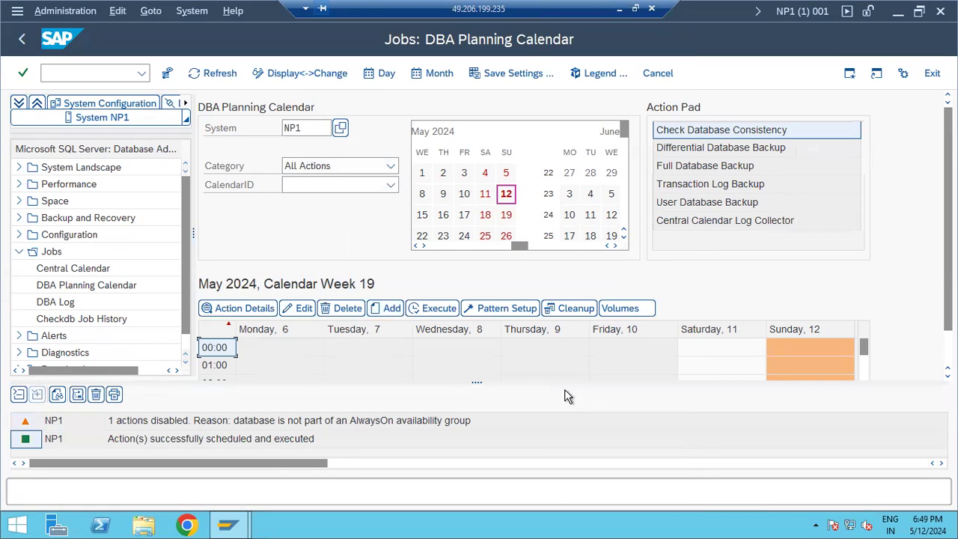
{"action": "left_click", "coordinate": [244, 440]}
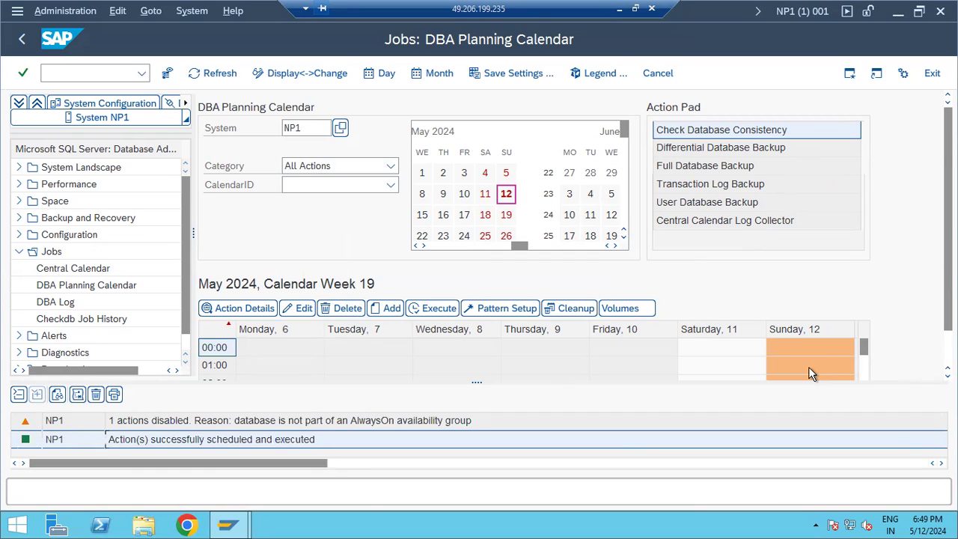
{"action": "left_click", "coordinate": [508, 195]}
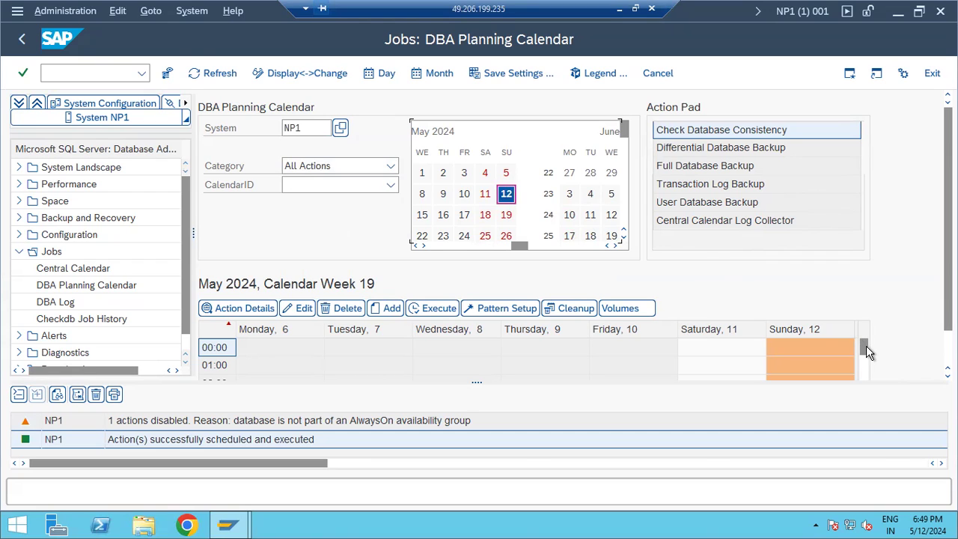
{"action": "left_click_drag", "start_coordinate": [862, 376], "coordinate": [866, 335]}
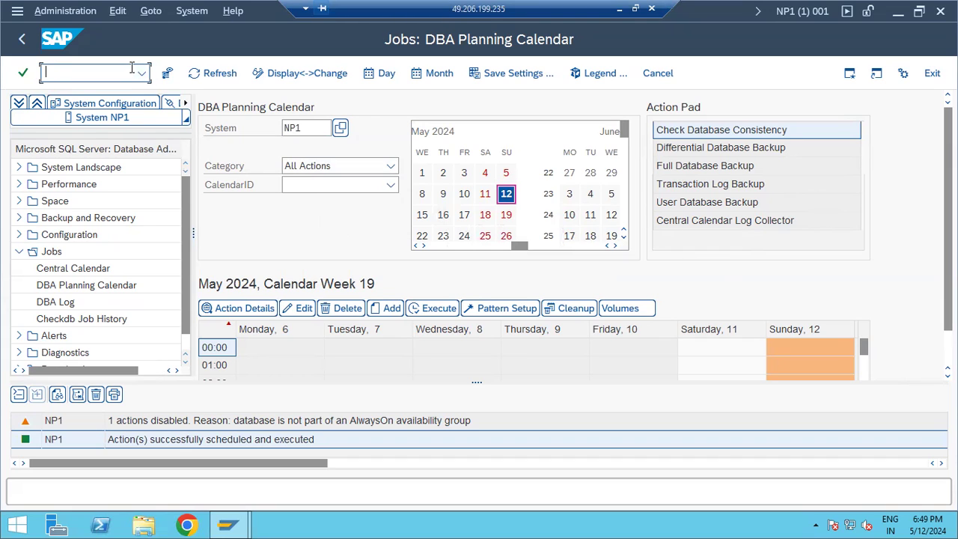
Run /ndb12 and review NP1's backup status, with no full backup in 14 days, then return to Easy Access.
{"action": "type", "text": "/ndb12"}
{"action": "key", "text": "Return"}
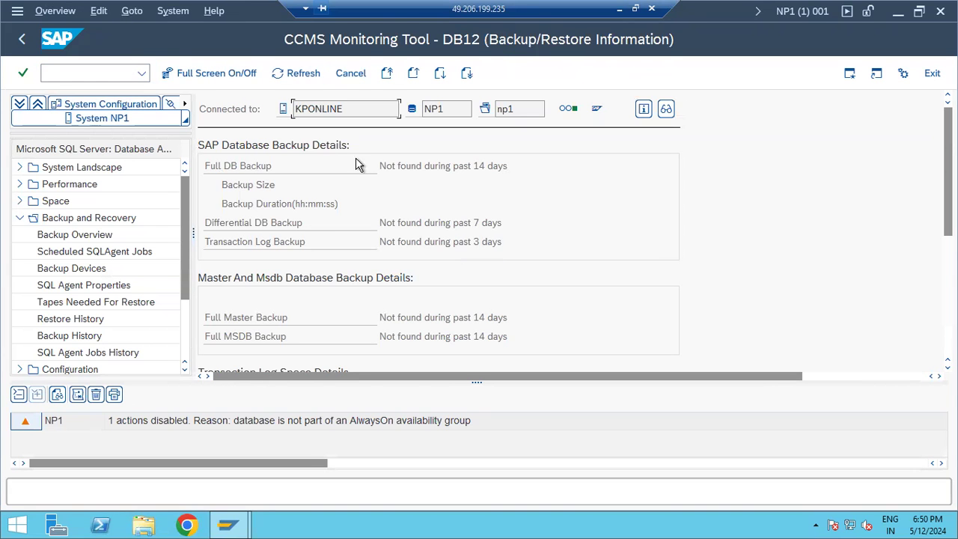
{"action": "left_click", "coordinate": [397, 166]}
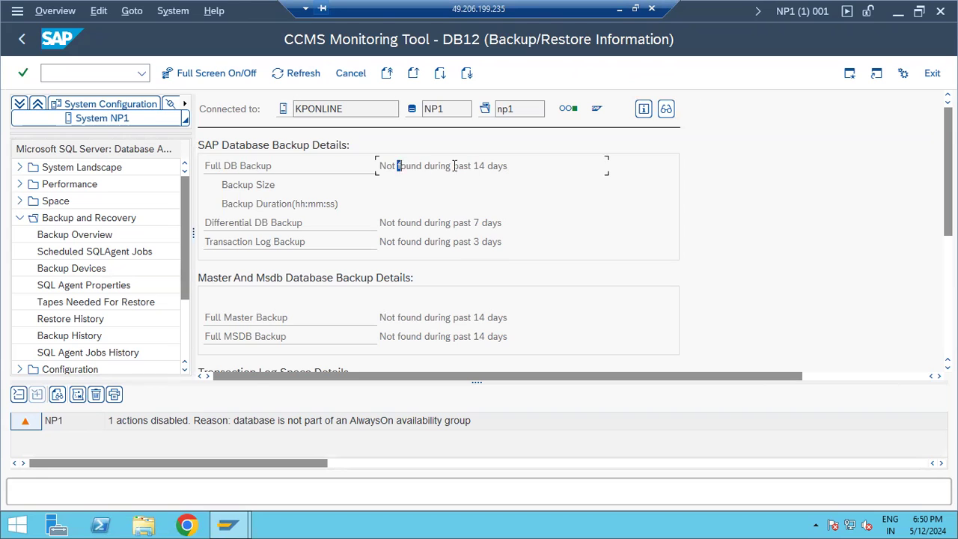
{"action": "left_click", "coordinate": [456, 222]}
{"action": "left_click", "coordinate": [461, 242]}
{"action": "left_click", "coordinate": [450, 318]}
{"action": "scroll", "coordinate": [410, 251], "scroll_direction": "down", "scroll_amount": 3}
{"action": "scroll", "coordinate": [408, 239], "scroll_direction": "down", "scroll_amount": 3}
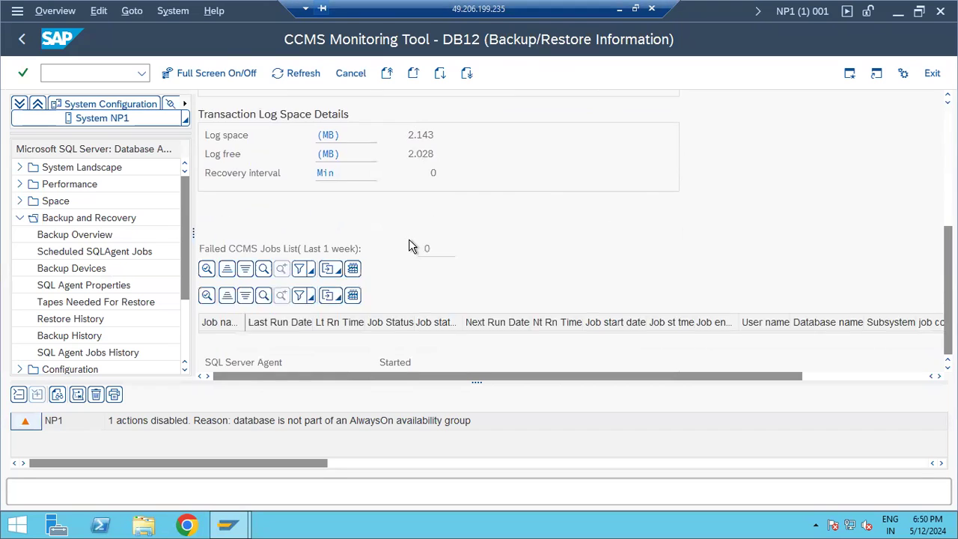
{"action": "scroll", "coordinate": [409, 238], "scroll_direction": "up", "scroll_amount": 2}
{"action": "scroll", "coordinate": [409, 244], "scroll_direction": "up", "scroll_amount": 4}
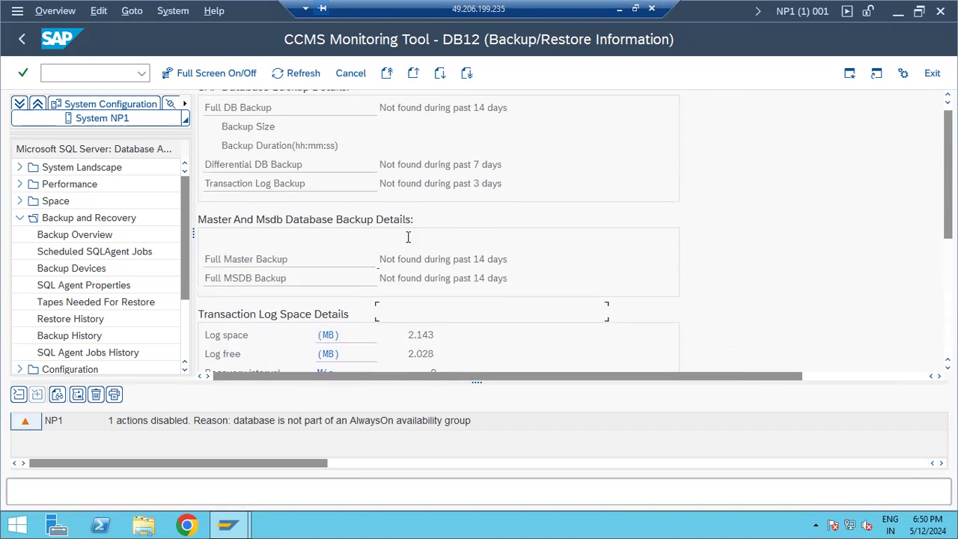
{"action": "left_click", "coordinate": [20, 40]}
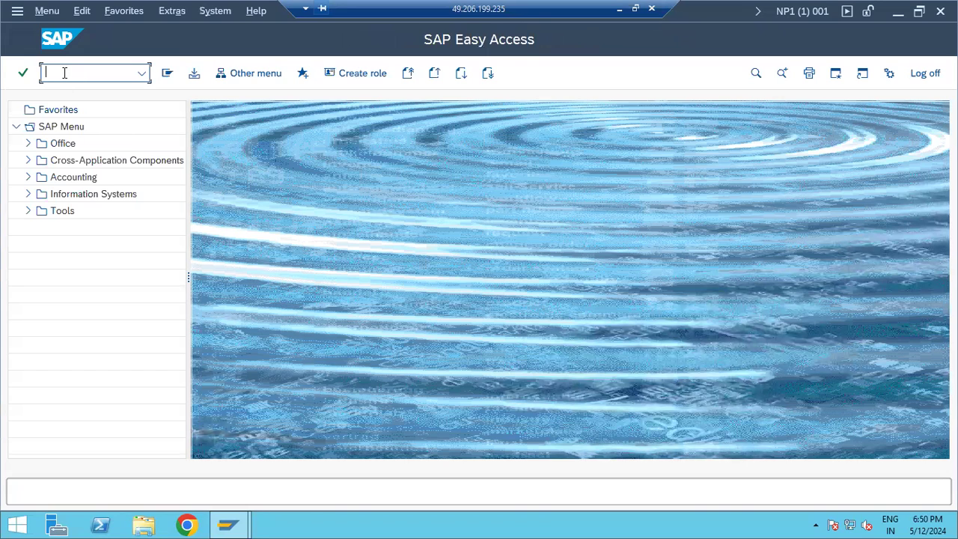
Start dbacockpit and open Jobs > Checkdb Job History showing the NP1 check job log.
{"action": "type", "text": "dbacockpit"}
{"action": "key", "text": "Return"}
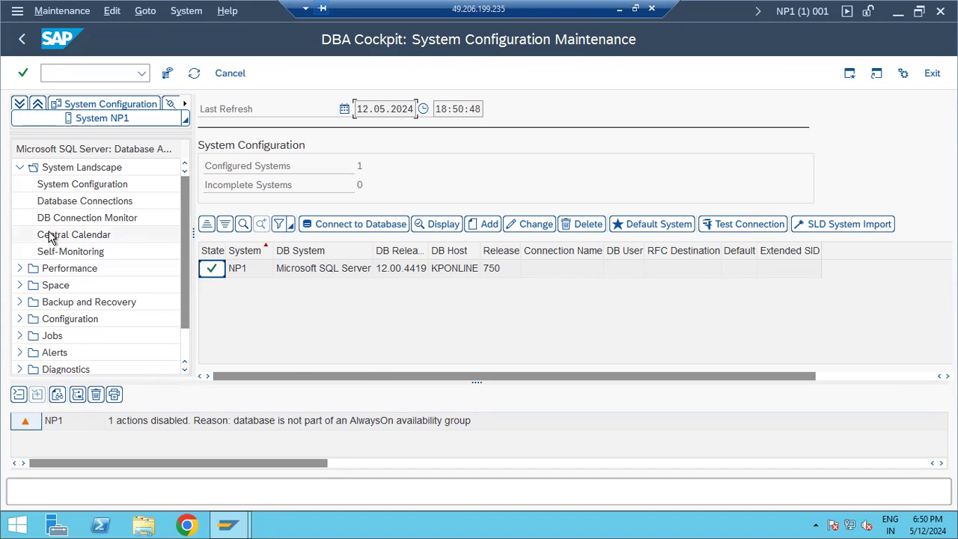
{"action": "left_click", "coordinate": [19, 167]}
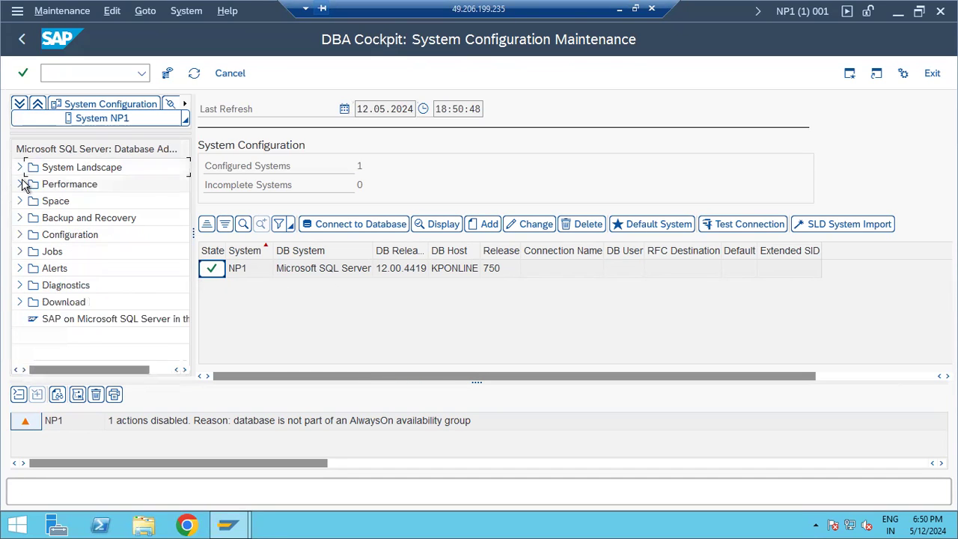
{"action": "left_click", "coordinate": [19, 235]}
{"action": "left_click", "coordinate": [20, 236]}
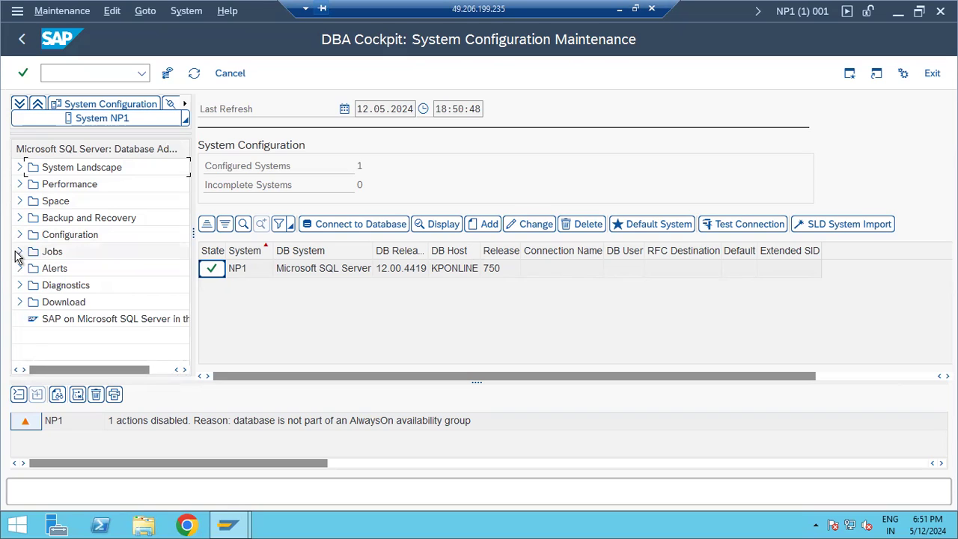
{"action": "left_click", "coordinate": [20, 252]}
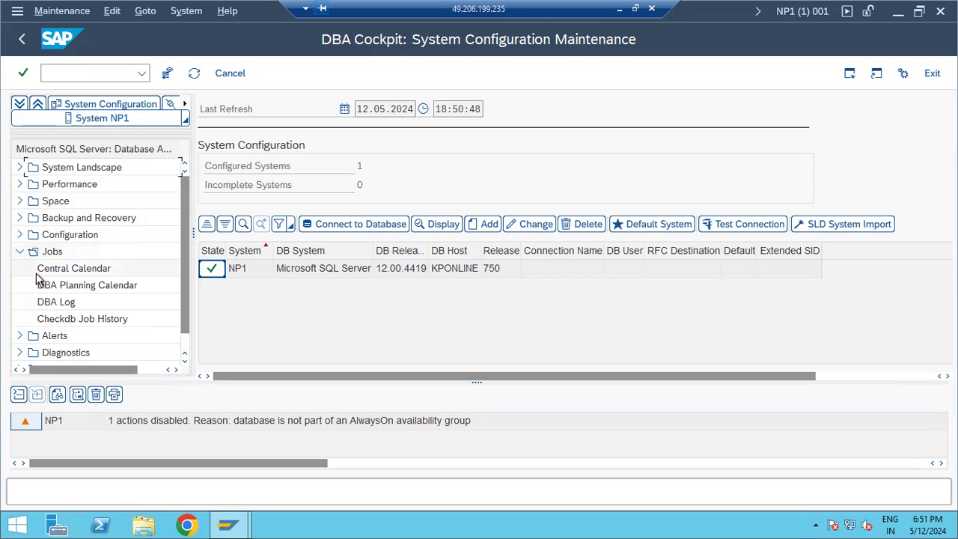
{"action": "left_click", "coordinate": [47, 320]}
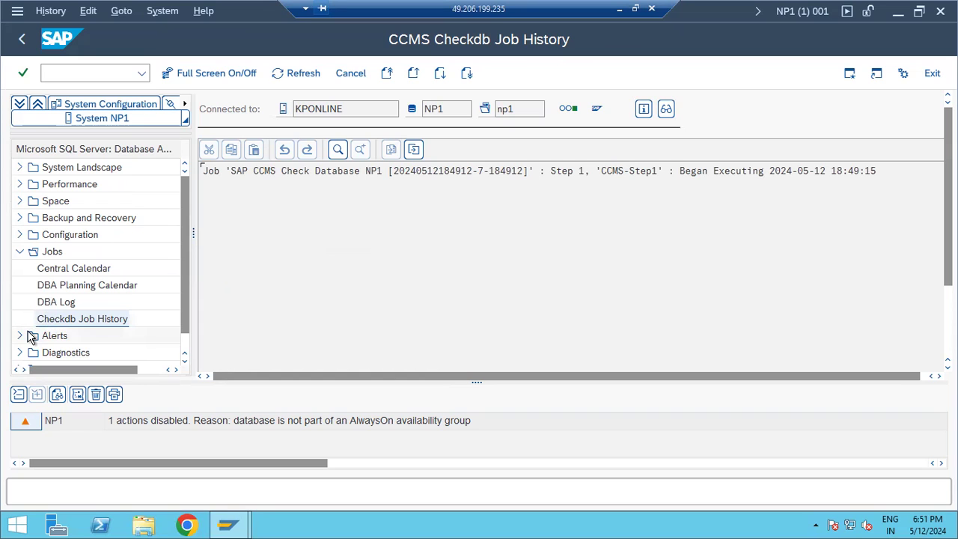
Open Alerts > Alert Monitor for NP1, showing Space management green and Performance red.
{"action": "left_click", "coordinate": [20, 336]}
{"action": "left_click", "coordinate": [58, 336]}
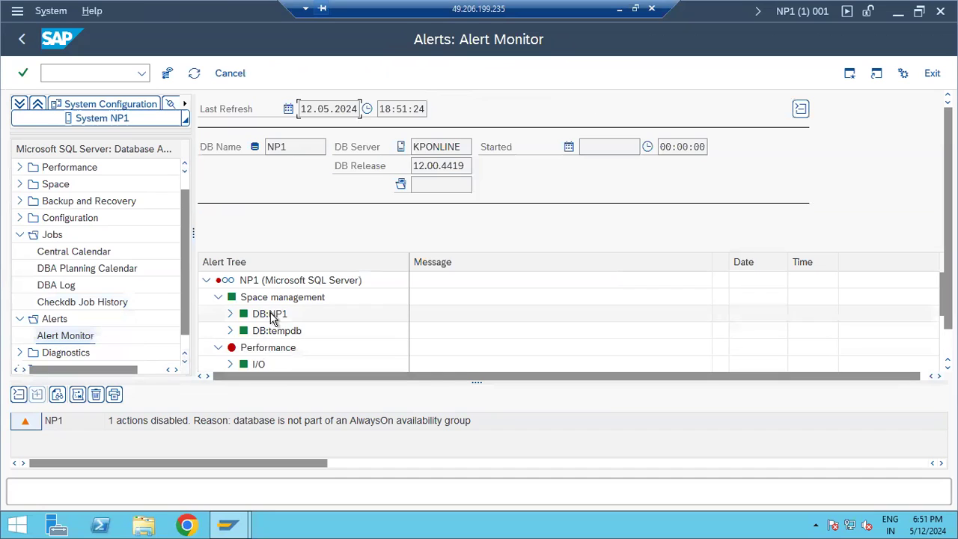
Expand the Performance > Cache alerts and inspect the Procedure Hit Ratio alert.
{"action": "scroll", "coordinate": [273, 331], "scroll_direction": "down", "scroll_amount": 1}
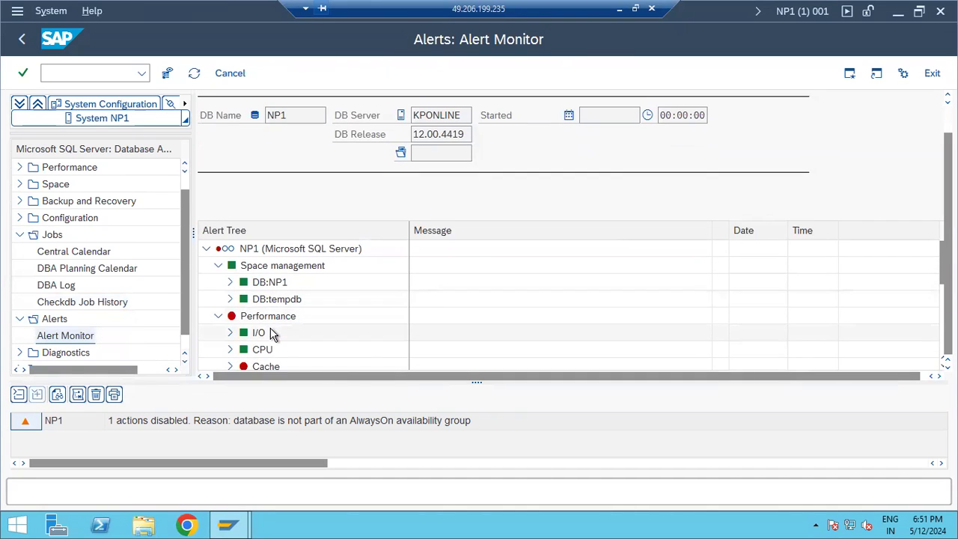
{"action": "left_click", "coordinate": [230, 367]}
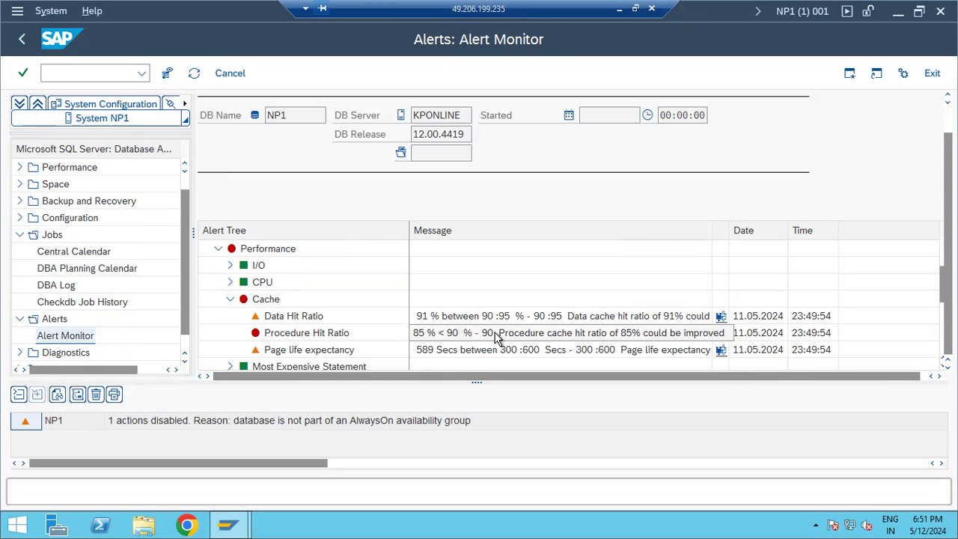
{"action": "left_click", "coordinate": [269, 336]}
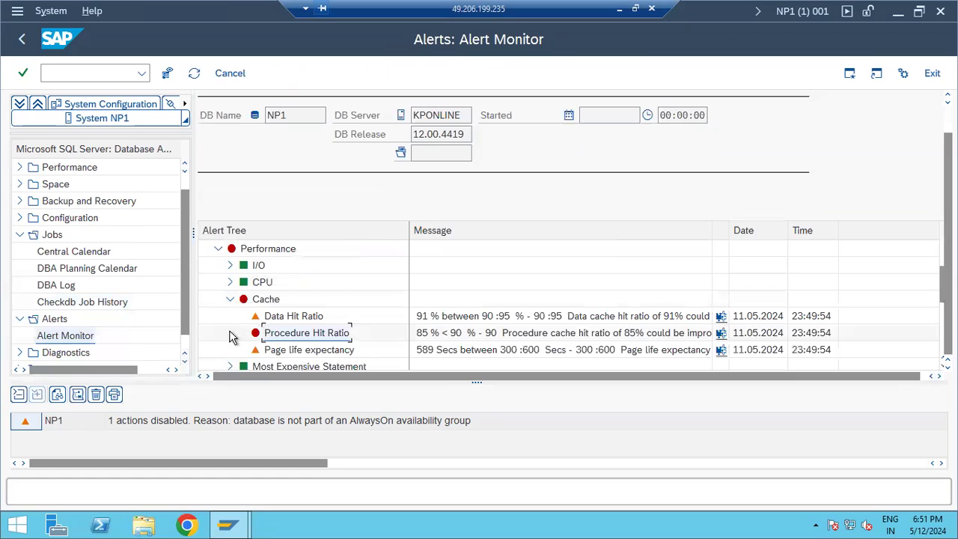
Open Diagnostics > Audit Log for NP1 covering 06.05.2024 to 12.05.2024.
{"action": "left_click", "coordinate": [20, 354]}
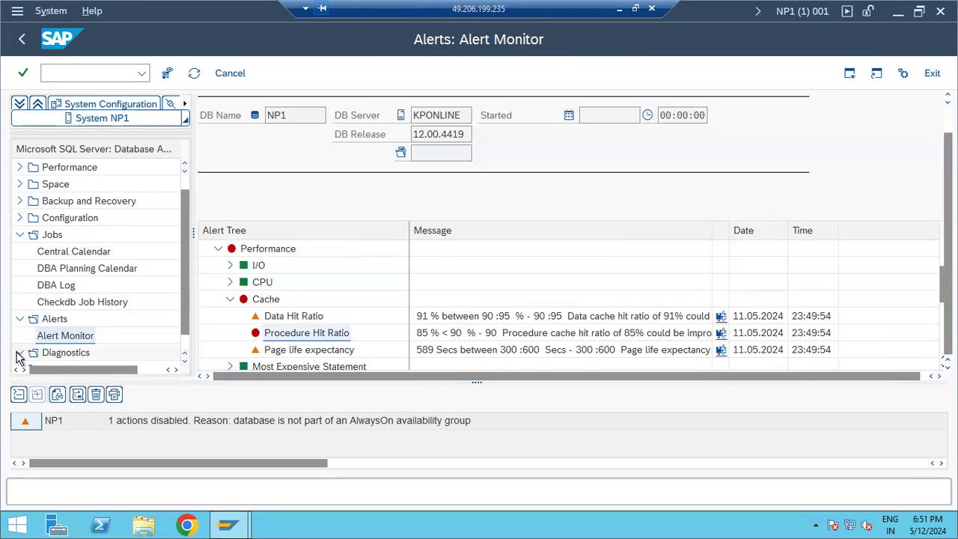
{"action": "scroll", "coordinate": [30, 354], "scroll_direction": "down", "scroll_amount": 3}
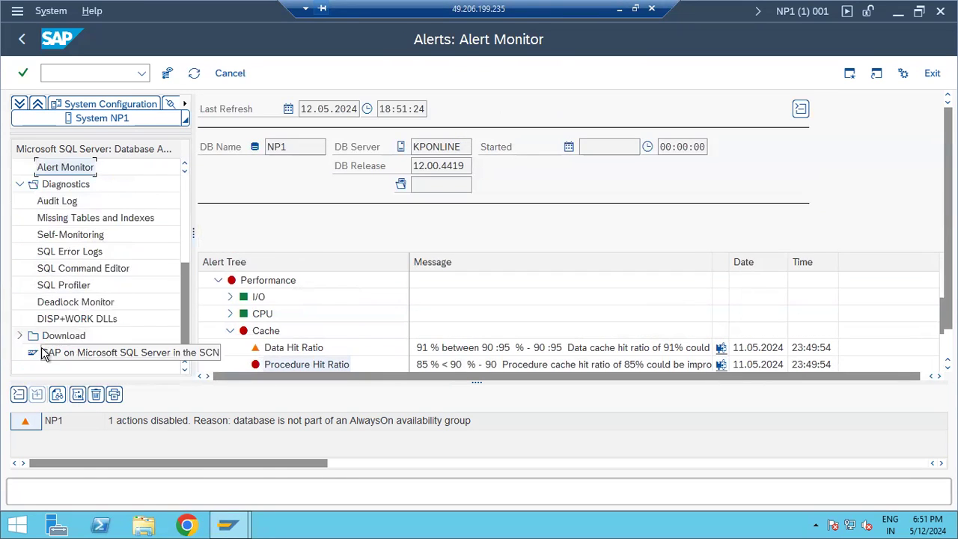
{"action": "scroll", "coordinate": [83, 251], "scroll_direction": "up", "scroll_amount": 1}
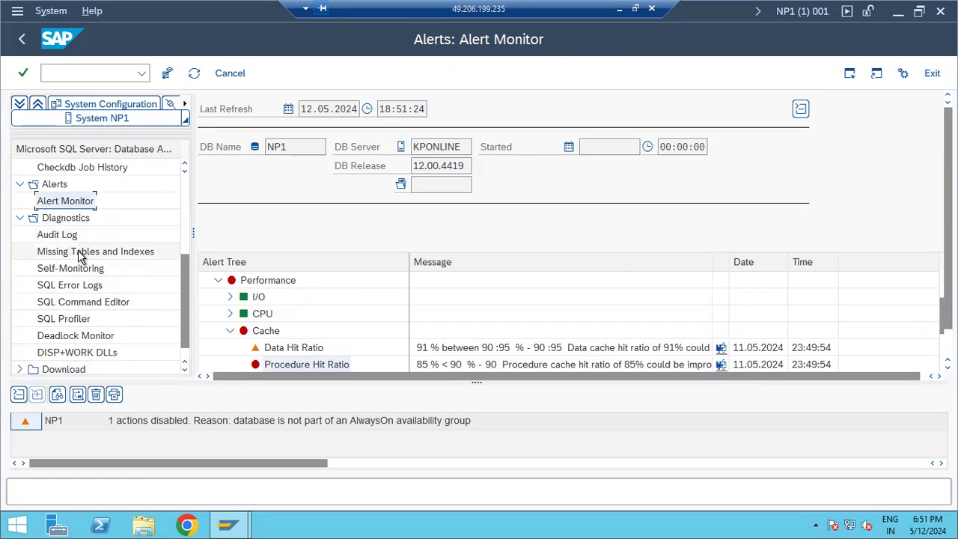
{"action": "left_click", "coordinate": [58, 237]}
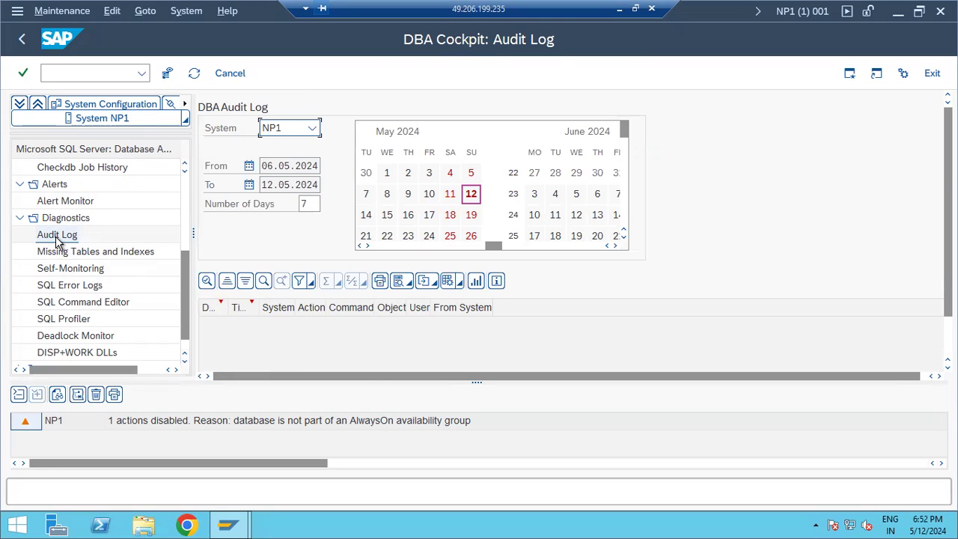
Back out of the Checkdb job history and system configuration screens to SAP Easy Access.
{"action": "left_click", "coordinate": [21, 43]}
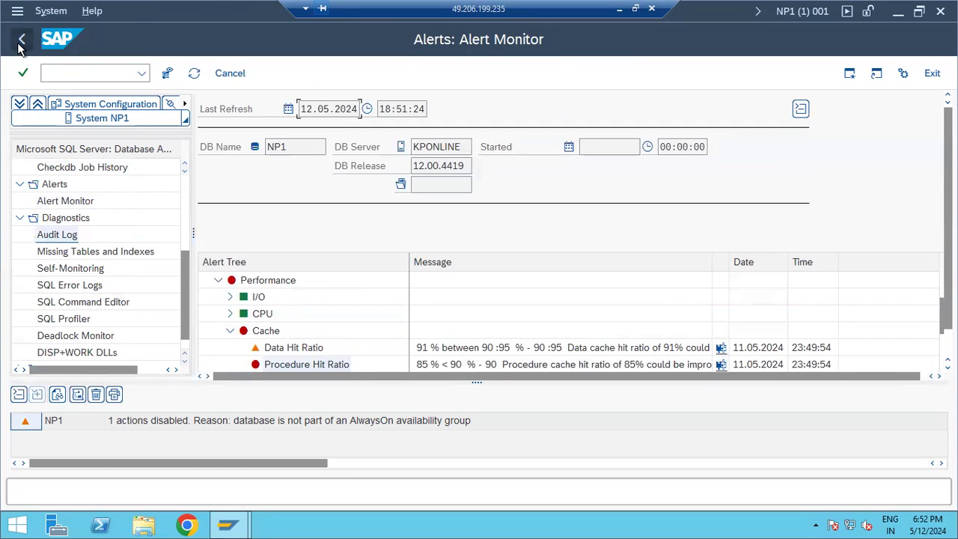
{"action": "left_click", "coordinate": [22, 46]}
{"action": "left_click", "coordinate": [23, 47]}
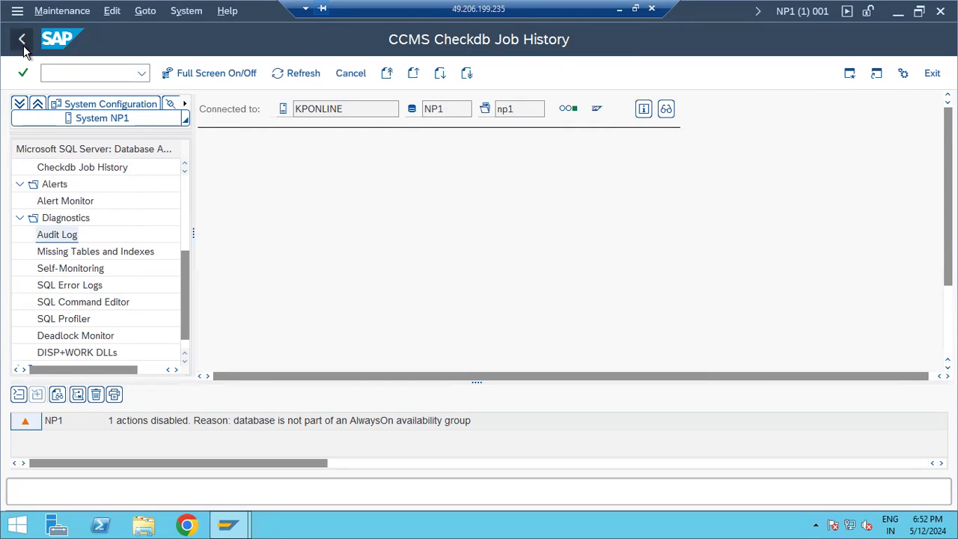
{"action": "left_click", "coordinate": [23, 47]}
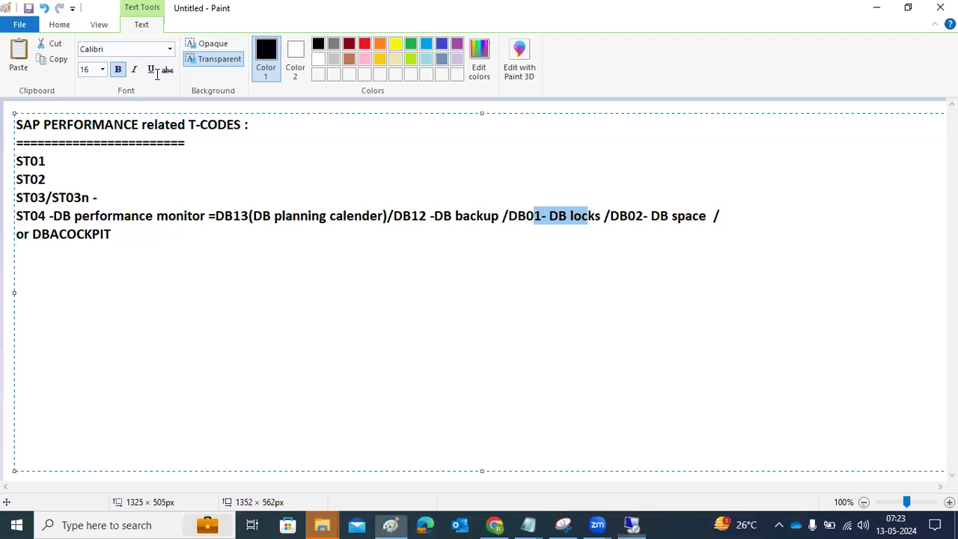
Add a new 'ST05 -' line below the DBACOCKPIT entry in the Paint notes.
{"action": "left_click_drag", "start_coordinate": [112, 234], "coordinate": [9, 220]}
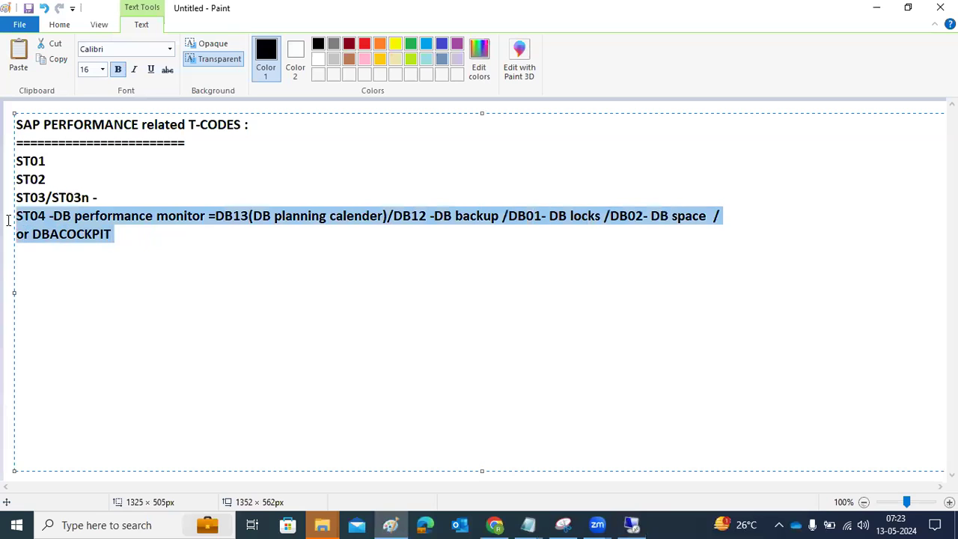
{"action": "left_click", "coordinate": [147, 244]}
{"action": "key", "text": "Return"}
{"action": "type", "text": "ST05 -"}
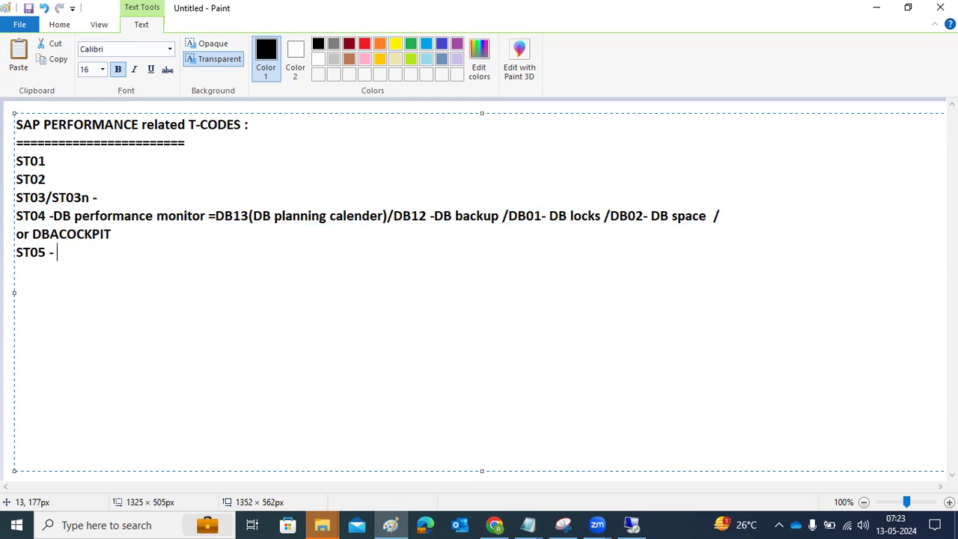
{"action": "left_click", "coordinate": [632, 524]}
In ST05, tick RFC, HTTP, APC, AMC, Enqueue and Buffer traces, then activate and deactivate tracing.
{"action": "type", "text": "st05"}
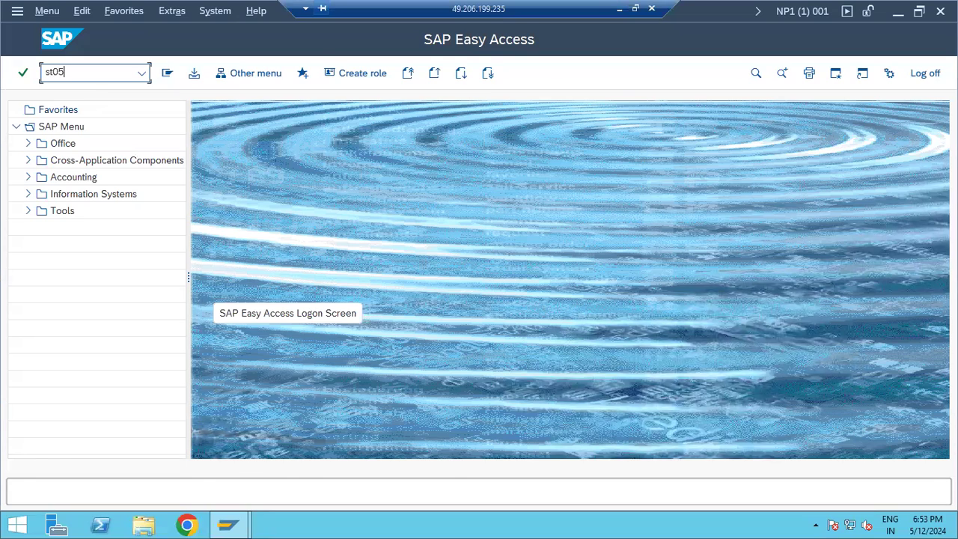
{"action": "key", "text": "Return"}
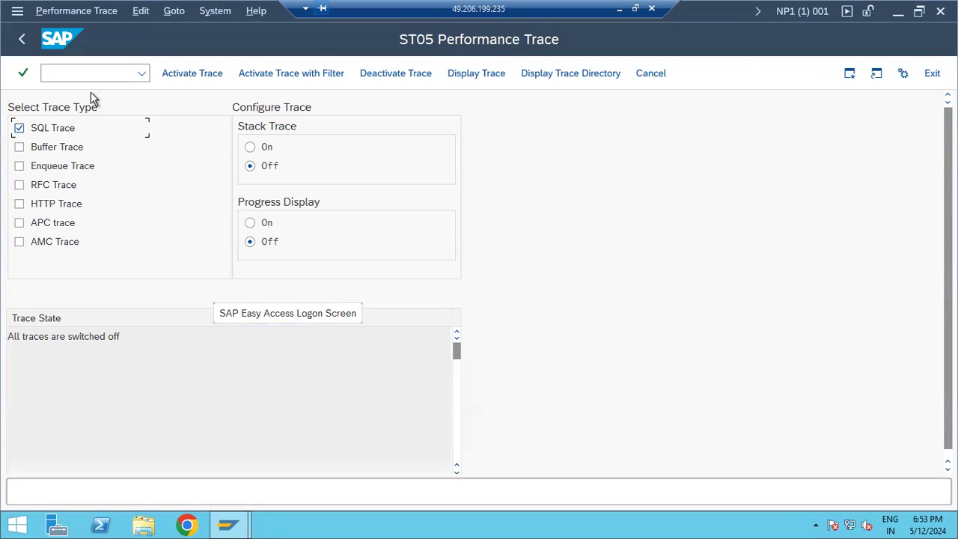
{"action": "left_click", "coordinate": [19, 186]}
{"action": "left_click", "coordinate": [19, 204]}
{"action": "left_click", "coordinate": [20, 223]}
{"action": "left_click", "coordinate": [20, 242]}
{"action": "left_click", "coordinate": [19, 166]}
{"action": "left_click", "coordinate": [19, 148]}
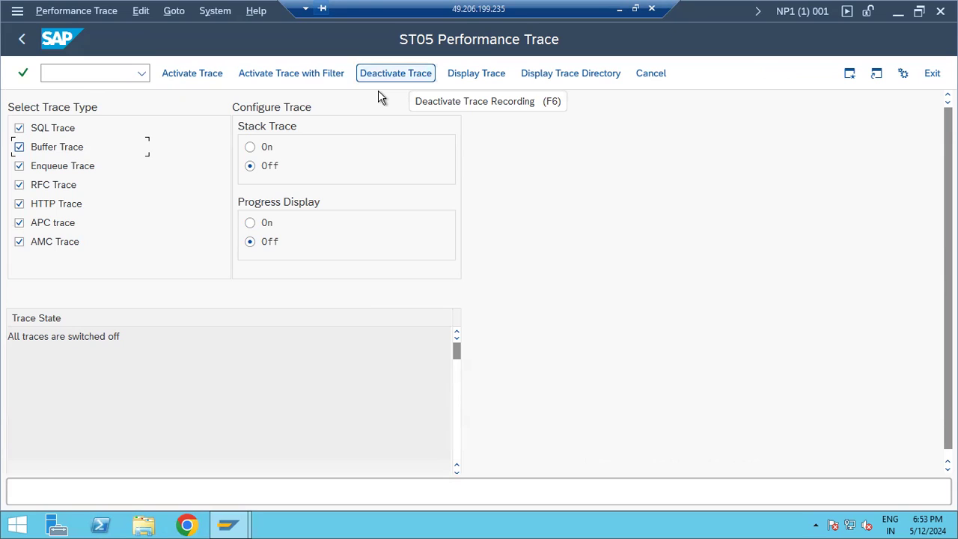
{"action": "left_click", "coordinate": [187, 78]}
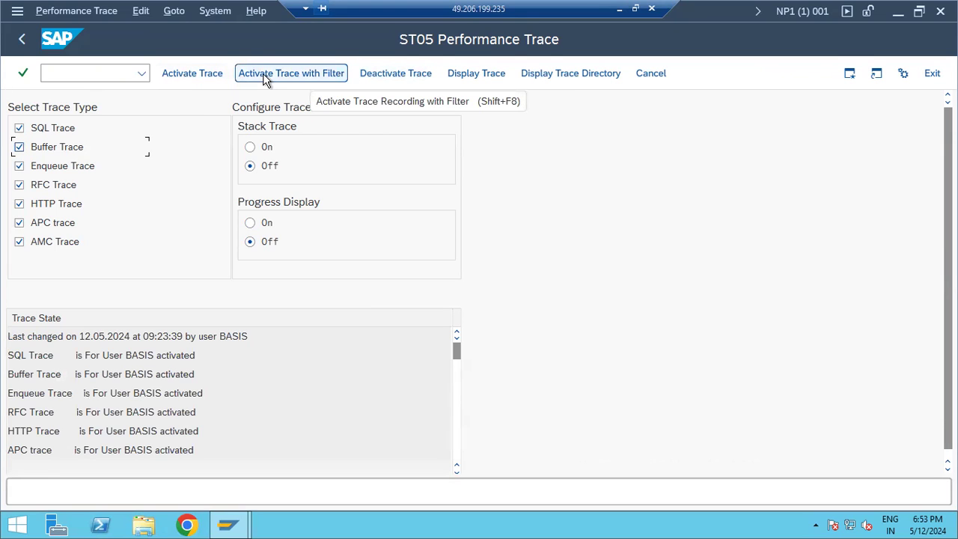
{"action": "left_click", "coordinate": [384, 78]}
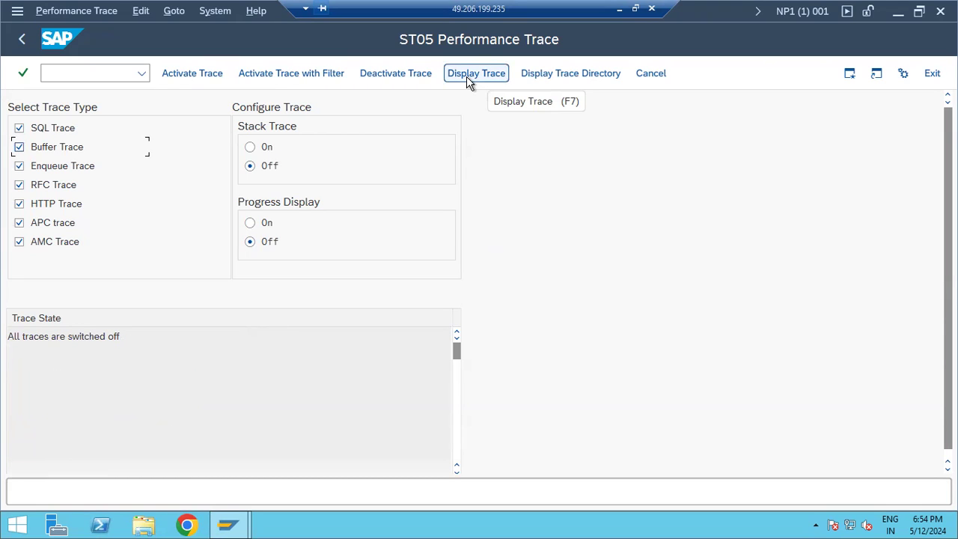
Display the recorded trace with the default filter conditions and browse the record list.
{"action": "left_click", "coordinate": [466, 76]}
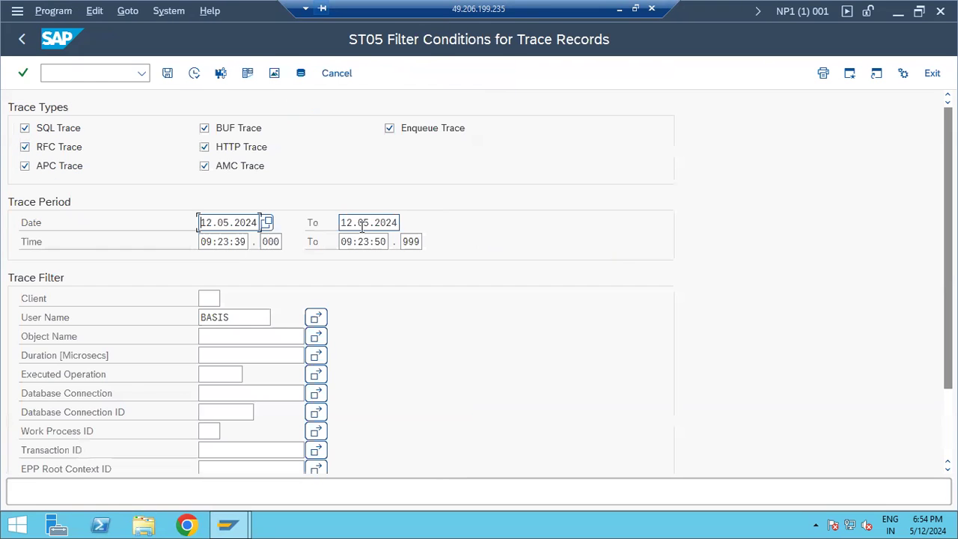
{"action": "left_click", "coordinate": [194, 73]}
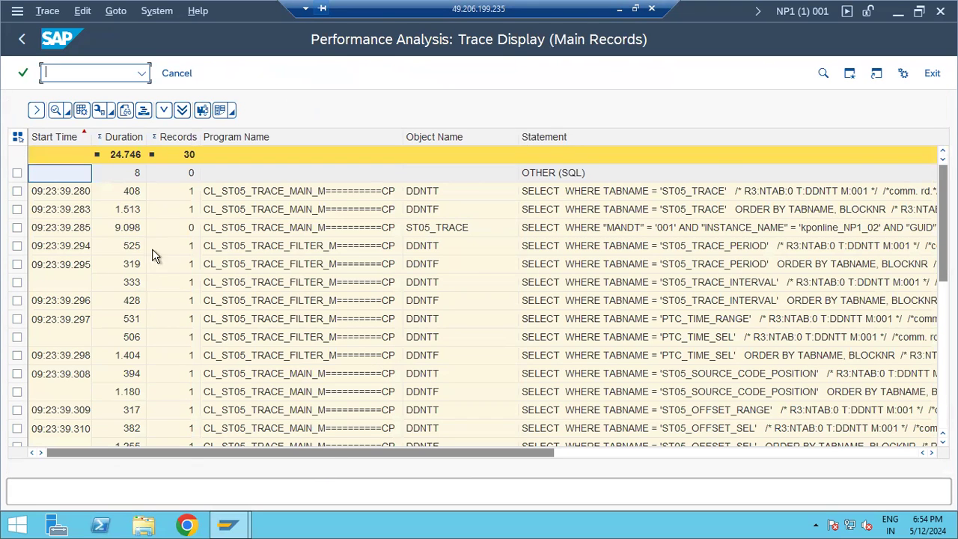
{"action": "left_click", "coordinate": [130, 194]}
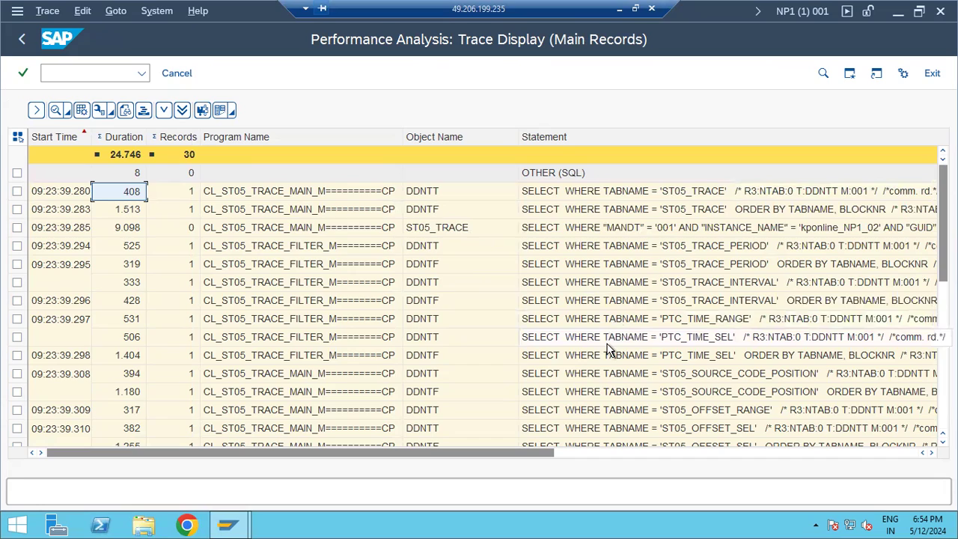
{"action": "scroll", "coordinate": [607, 348], "scroll_direction": "down", "scroll_amount": 8}
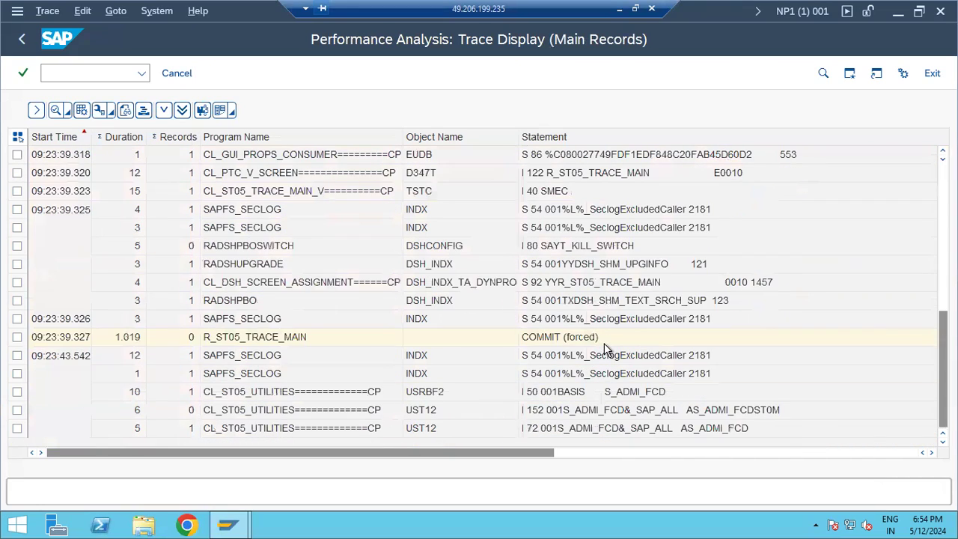
{"action": "scroll", "coordinate": [603, 341], "scroll_direction": "up", "scroll_amount": 8}
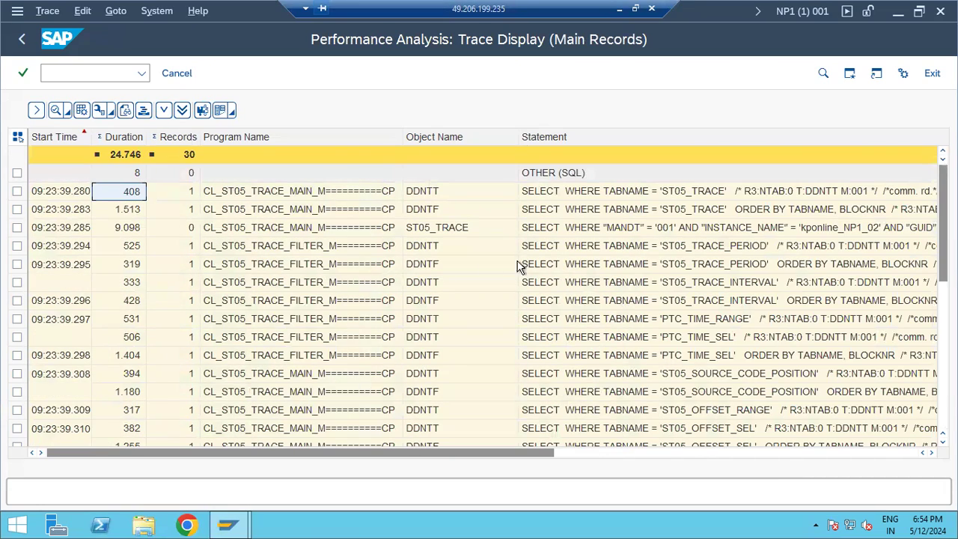
{"action": "left_click", "coordinate": [105, 74]}
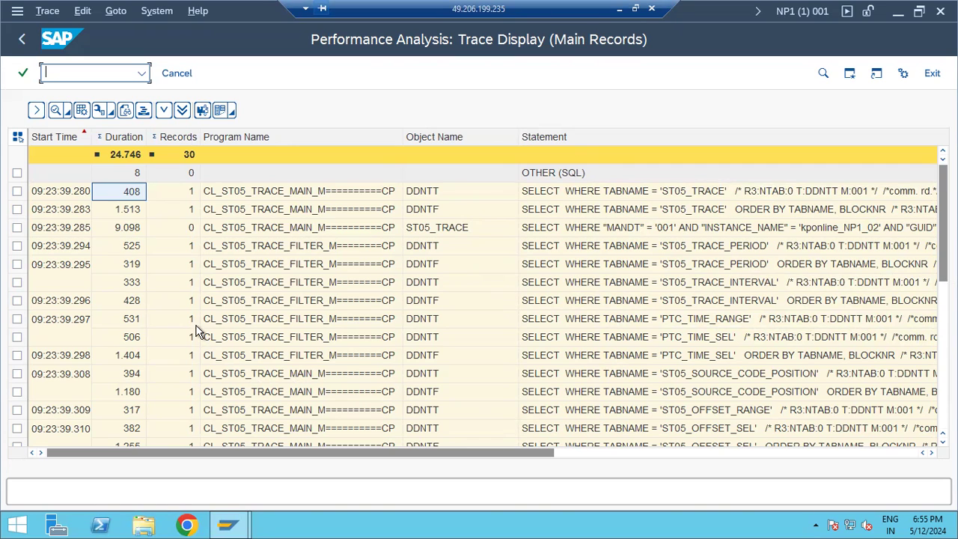
Inspect the 506 and 5.034 duration records and open the INSERT into ST05_TRACE details.
{"action": "left_click", "coordinate": [134, 340]}
{"action": "scroll", "coordinate": [135, 344], "scroll_direction": "down", "scroll_amount": 6}
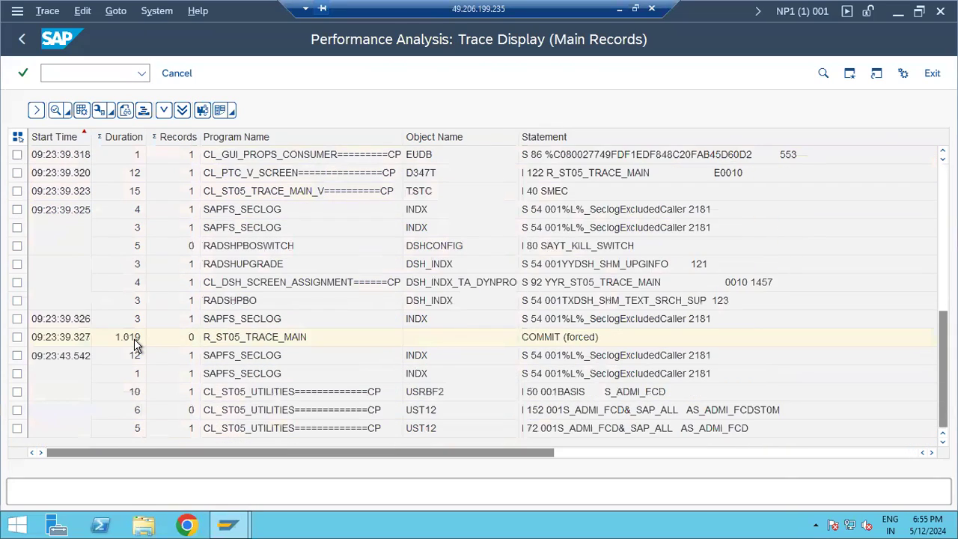
{"action": "scroll", "coordinate": [134, 341], "scroll_direction": "up", "scroll_amount": 4}
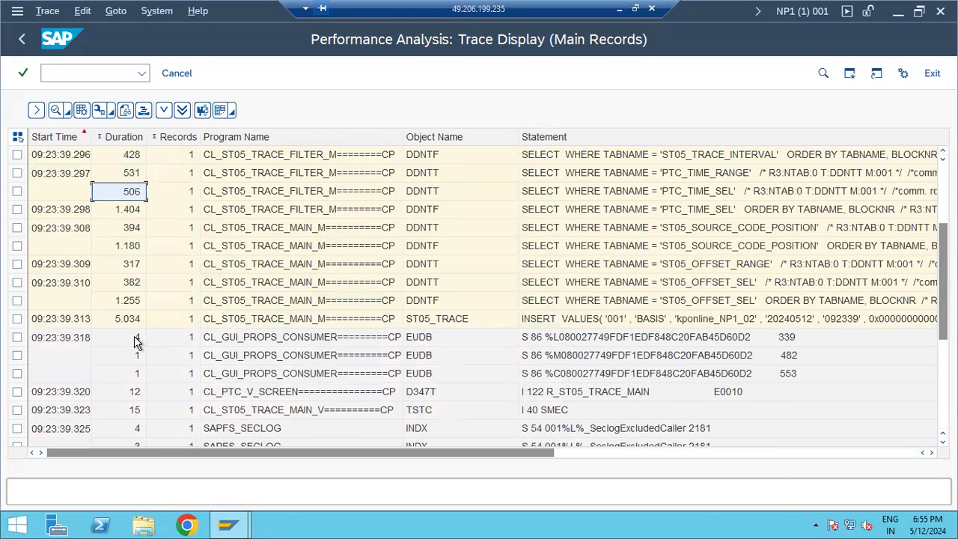
{"action": "left_click", "coordinate": [134, 322]}
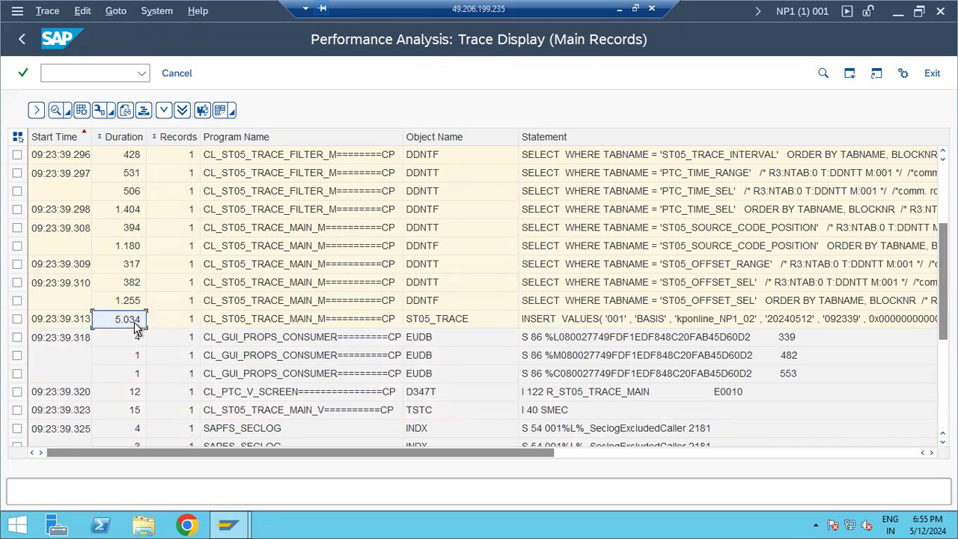
{"action": "left_click", "coordinate": [578, 322]}
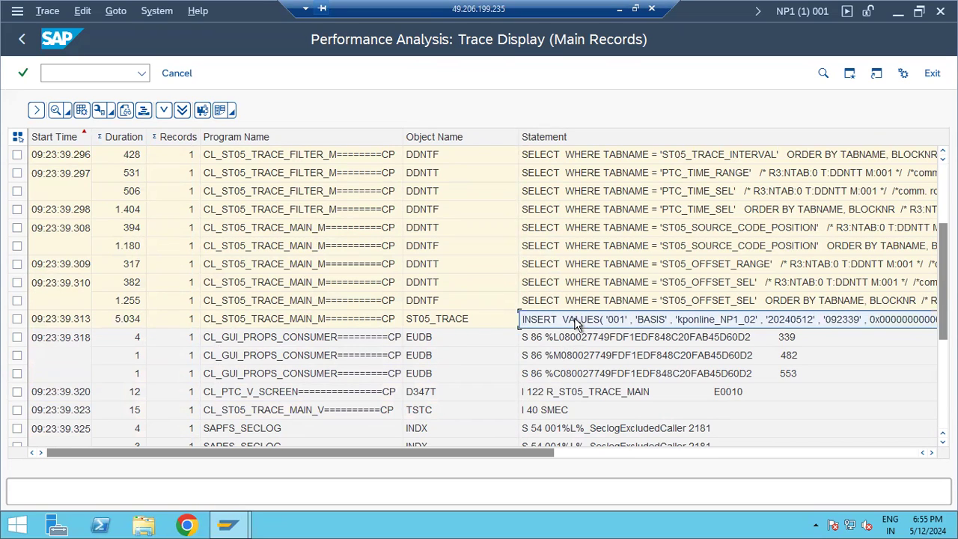
{"action": "left_click", "coordinate": [548, 303]}
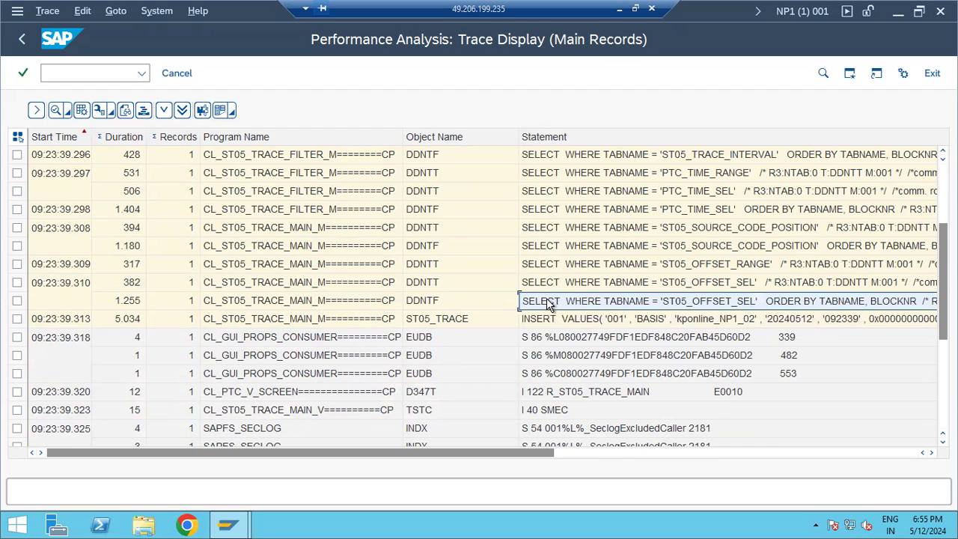
{"action": "left_click", "coordinate": [543, 325]}
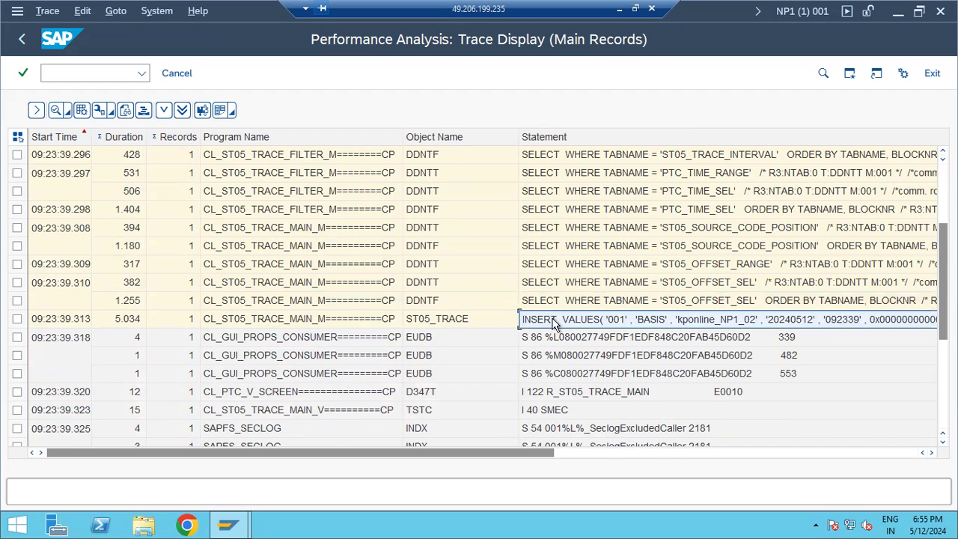
{"action": "double_click", "coordinate": [561, 322]}
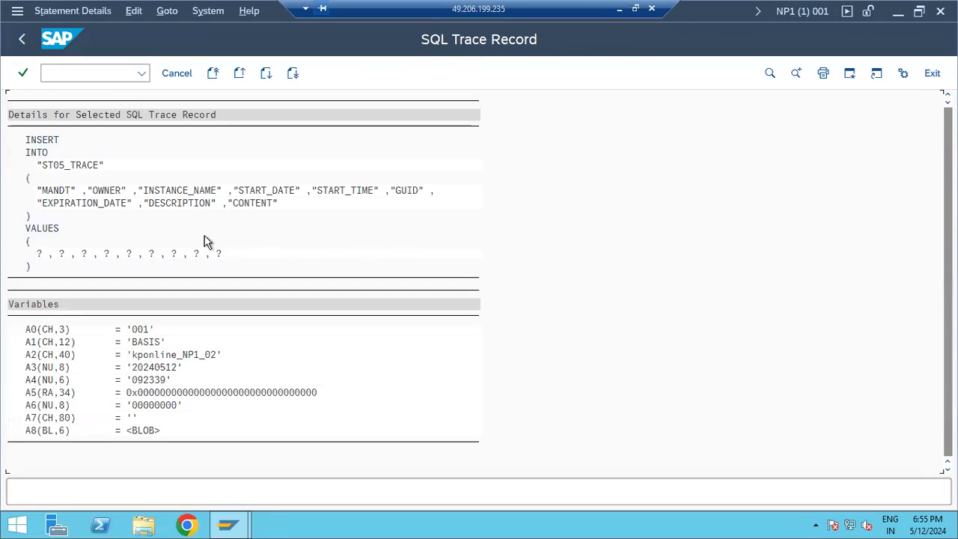
Return from the statement details to the trace list and bring Start Time and Duration into view.
{"action": "left_click", "coordinate": [33, 140]}
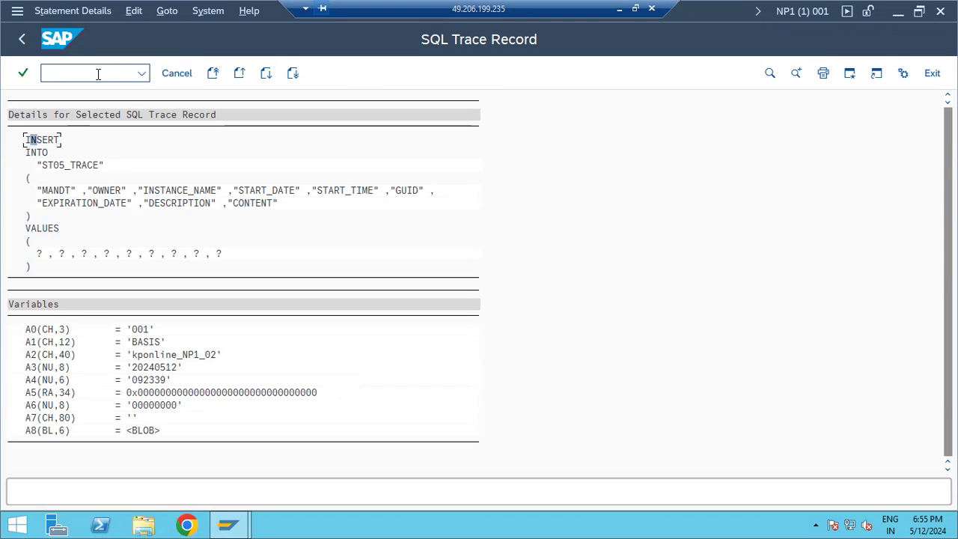
{"action": "left_click", "coordinate": [30, 43]}
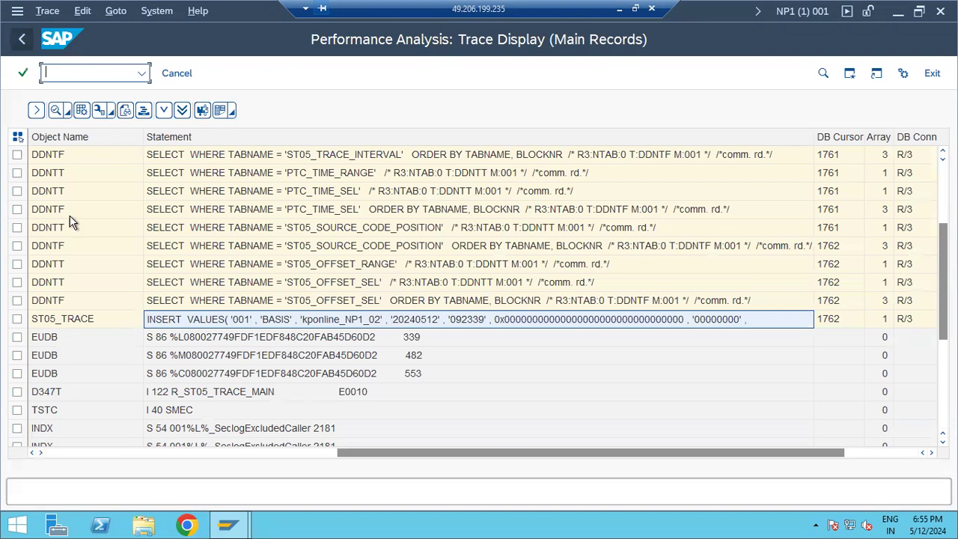
{"action": "left_click", "coordinate": [194, 454]}
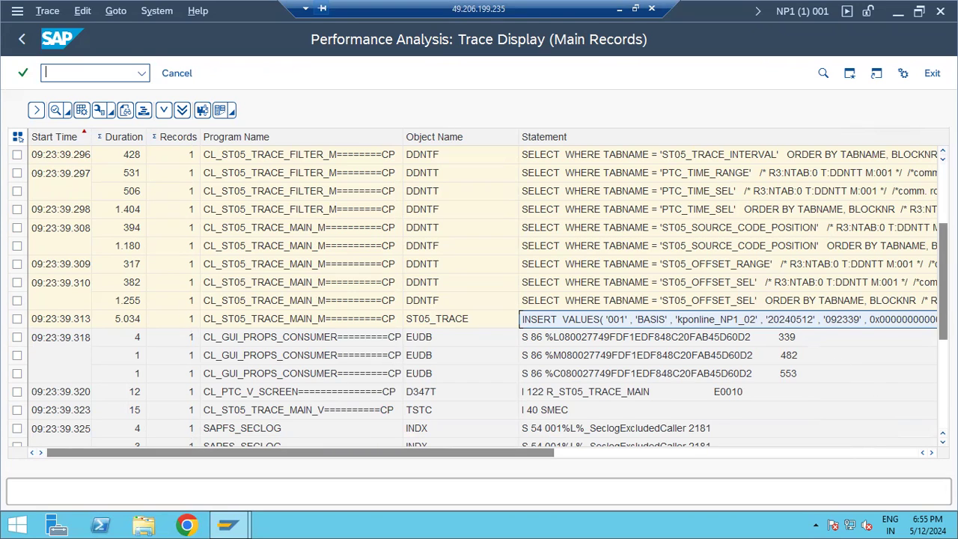
{"action": "scroll", "coordinate": [209, 285], "scroll_direction": "down", "scroll_amount": 4}
{"action": "scroll", "coordinate": [380, 186], "scroll_direction": "up", "scroll_amount": 5}
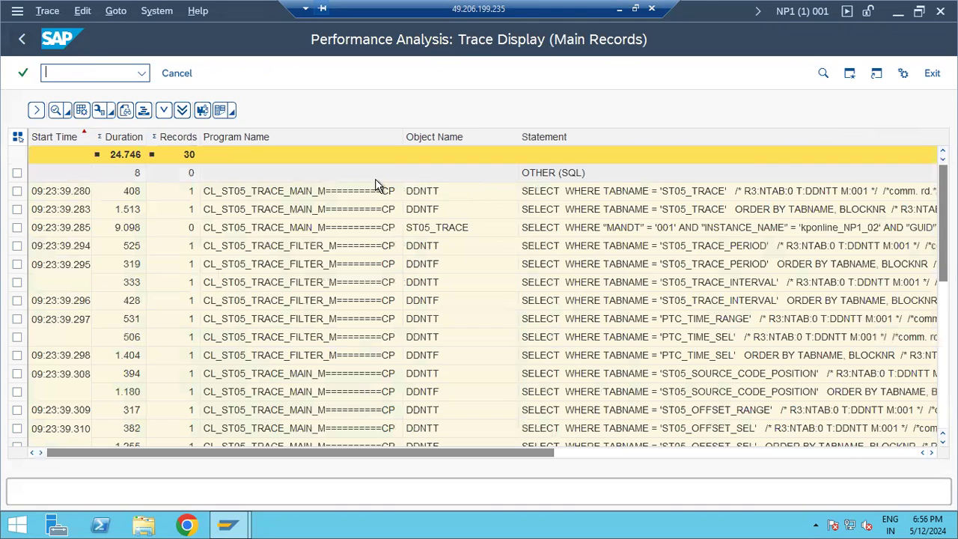
Go back to the main ST05 screen and run transaction /nltrc.
{"action": "left_click", "coordinate": [22, 41]}
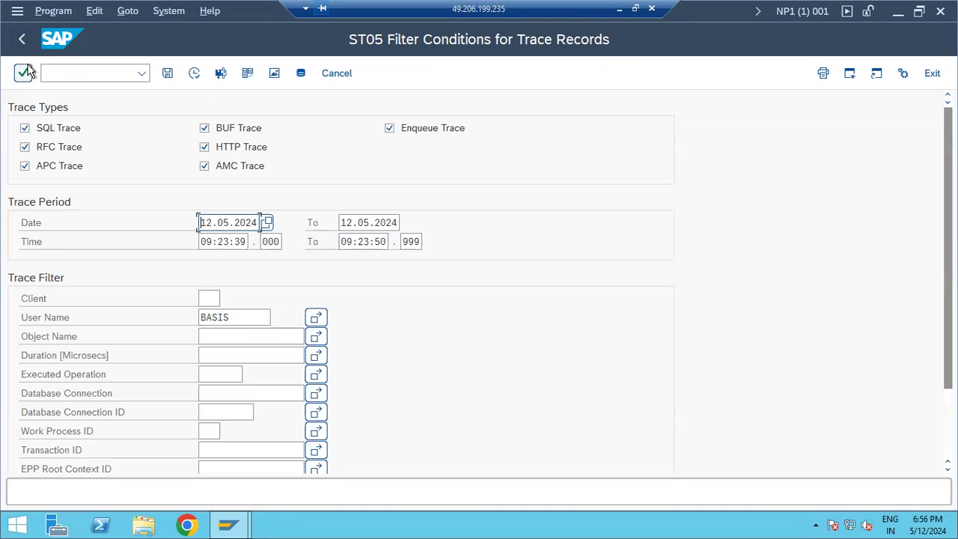
{"action": "left_click", "coordinate": [23, 39]}
{"action": "left_click", "coordinate": [71, 75]}
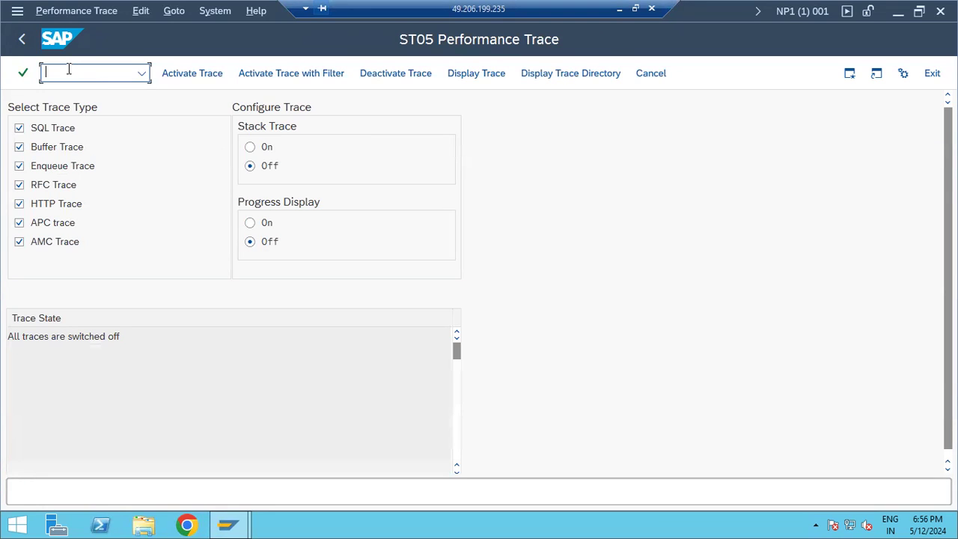
{"action": "type", "text": "/nltrc"}
{"action": "key", "text": "Return"}
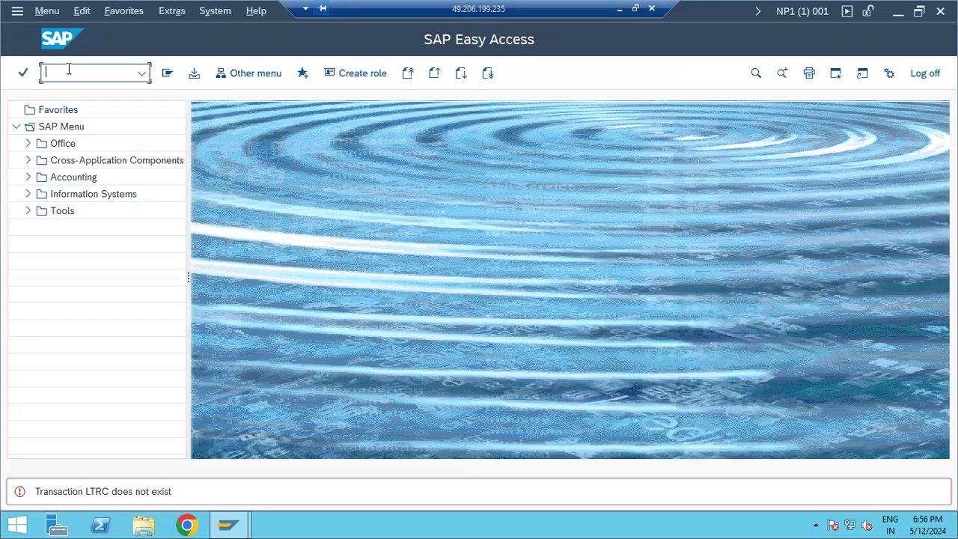
{"action": "type", "text": "sm30"}
{"action": "key", "text": "Return"}
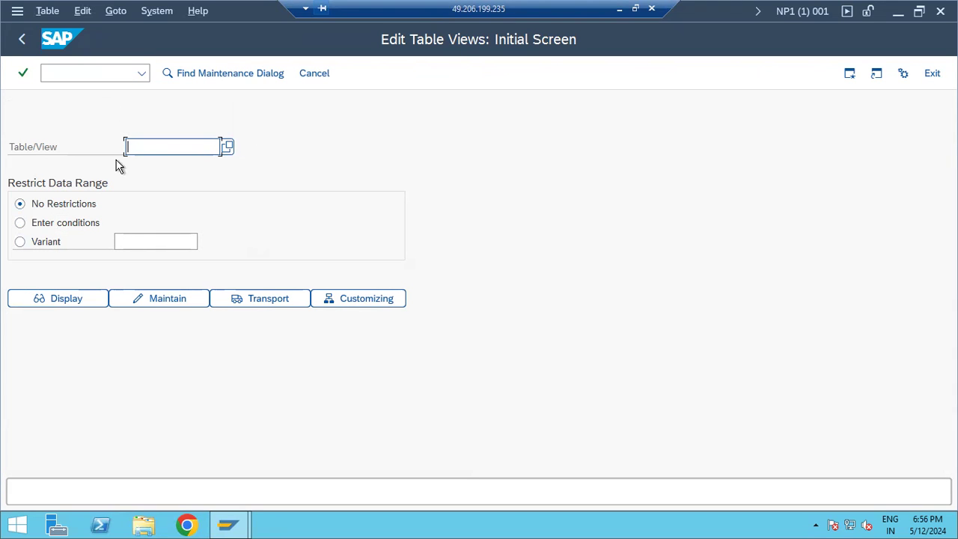
{"action": "left_click", "coordinate": [22, 42]}
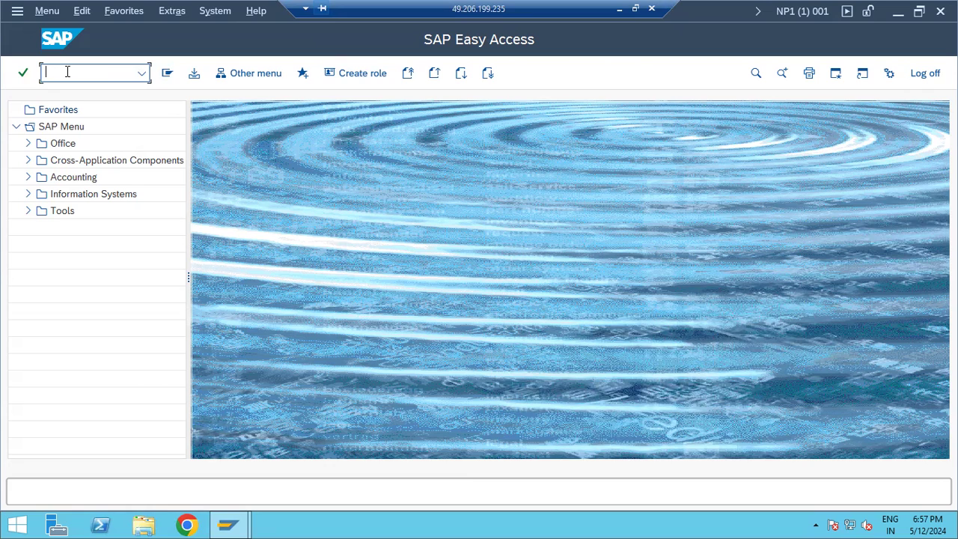
Run st05, then switch to the system log display with /nsm21.
{"action": "type", "text": "st05"}
{"action": "key", "text": "Return"}
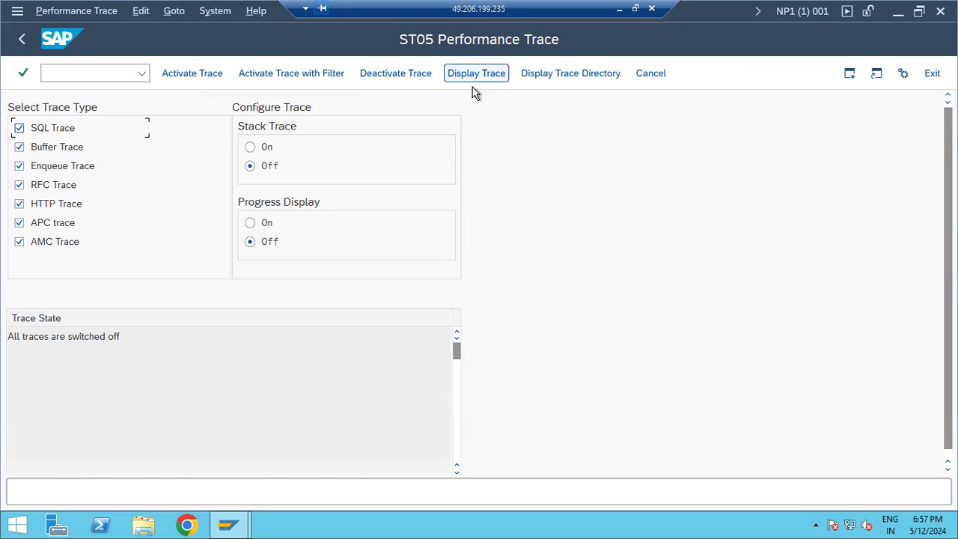
{"action": "left_click", "coordinate": [67, 73]}
{"action": "type", "text": "/nsm21"}
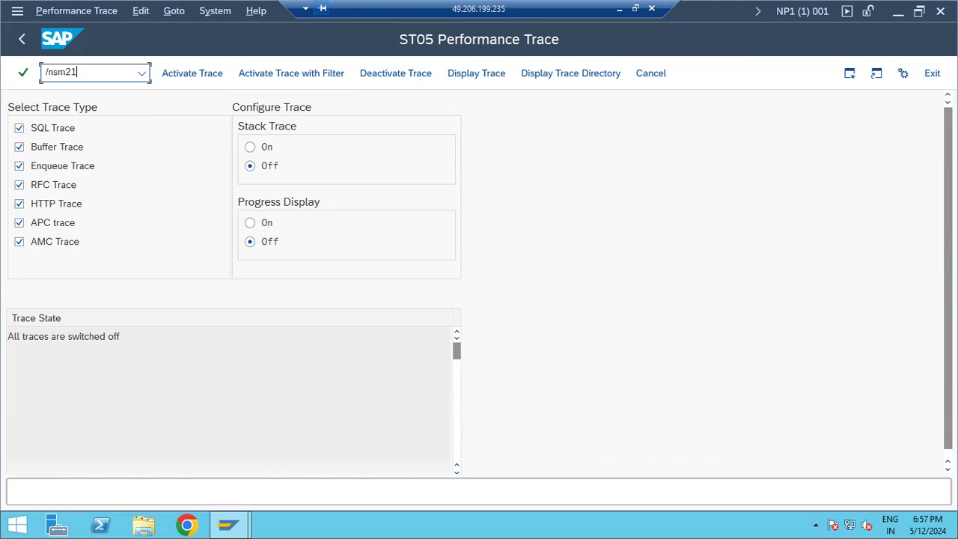
{"action": "key", "text": "Return"}
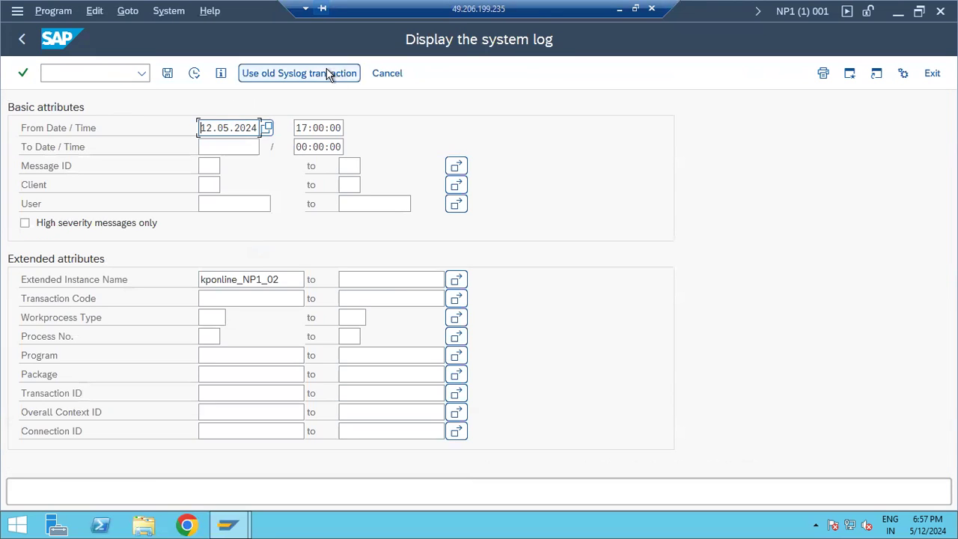
Open ST22 runtime error analysis and list yesterday's runtime errors.
{"action": "left_click", "coordinate": [30, 43]}
{"action": "type", "text": "/nst22"}
{"action": "key", "text": "Return"}
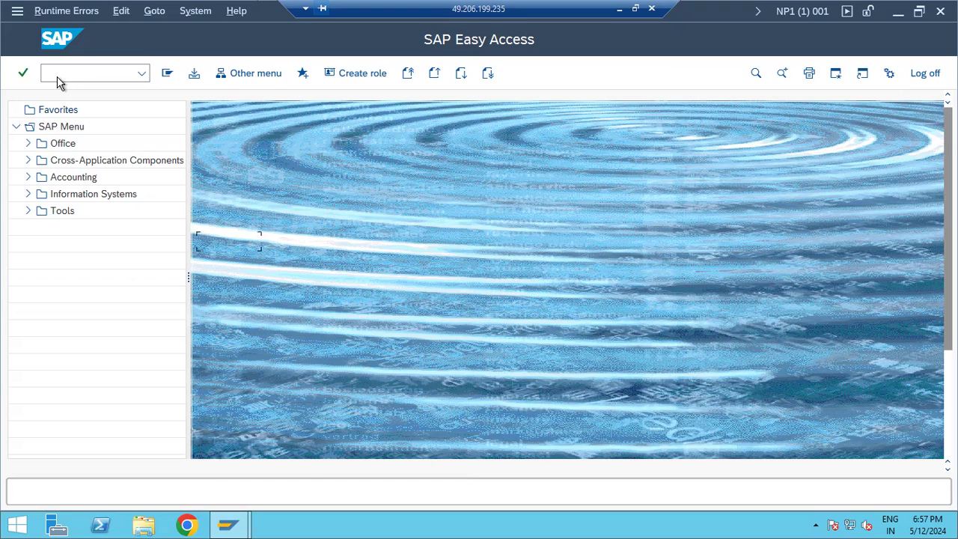
{"action": "left_click", "coordinate": [172, 177]}
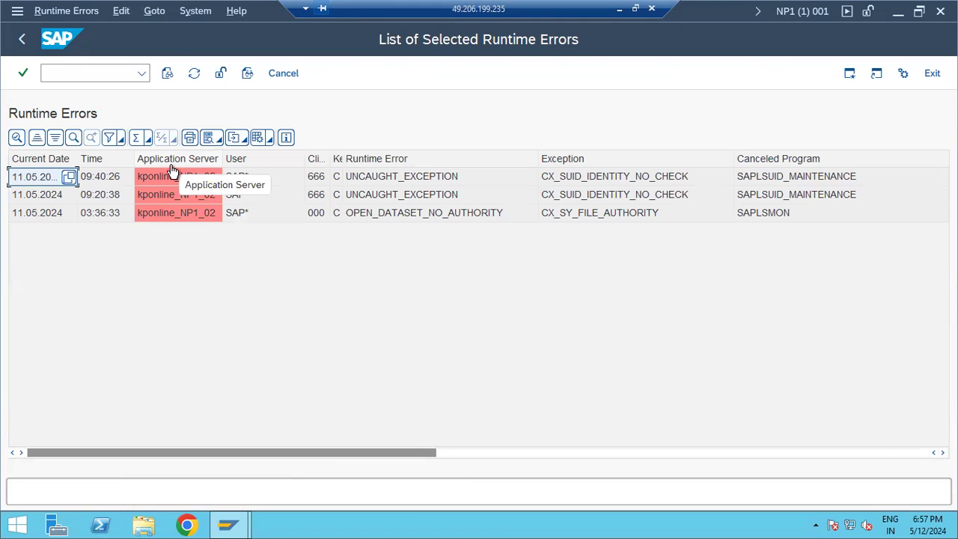
Return to SAP Easy Access, enter st05 in the command field, and minimize SAP.
{"action": "left_click", "coordinate": [23, 41]}
{"action": "left_click", "coordinate": [22, 42]}
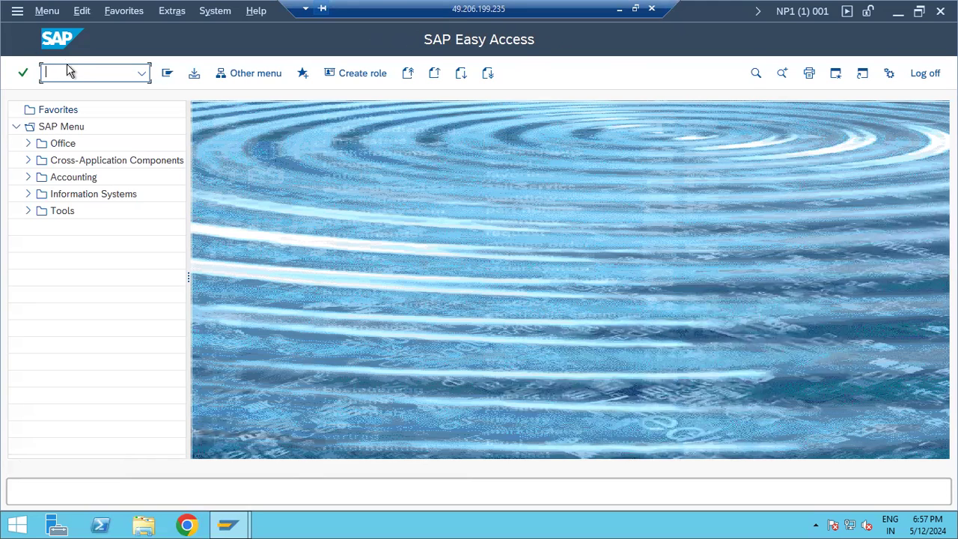
{"action": "type", "text": "st05"}
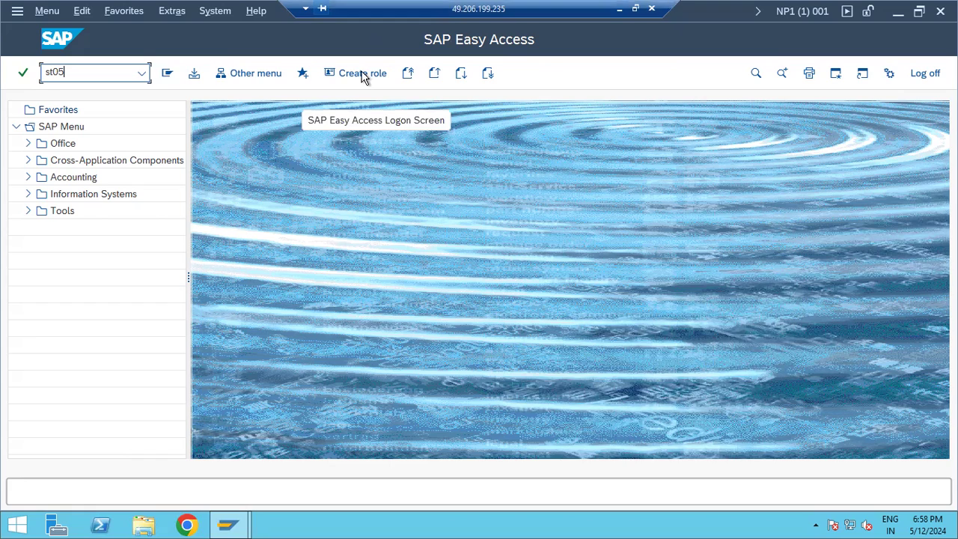
{"action": "left_click", "coordinate": [619, 9]}
Replace st05 with st06 and launch the Operating System Monitor.
{"action": "left_click", "coordinate": [628, 523]}
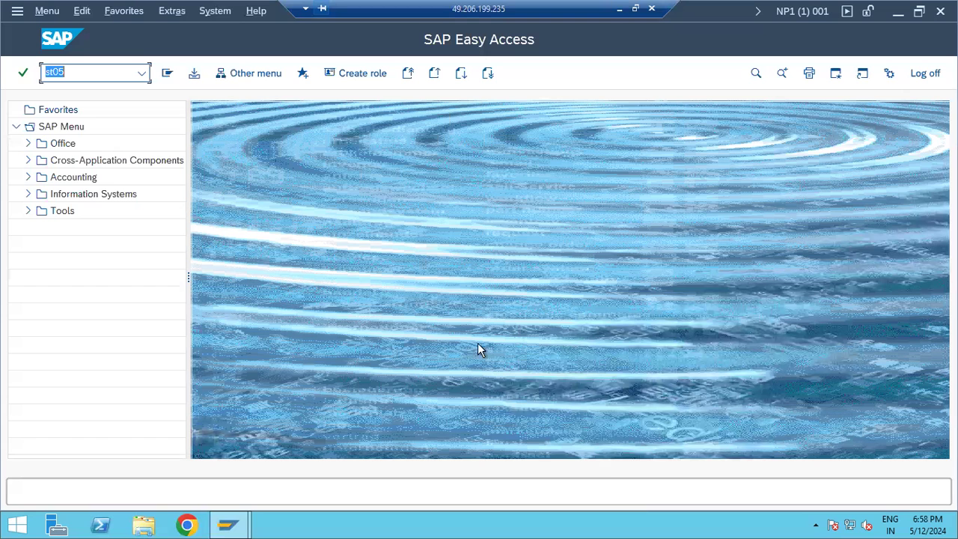
{"action": "left_click", "coordinate": [87, 69]}
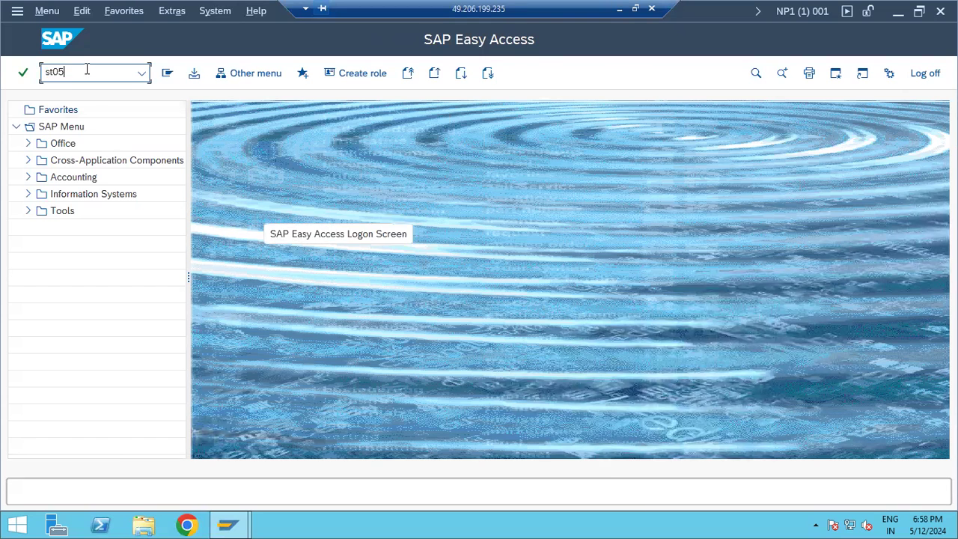
{"action": "key", "text": "BackSpace"}
{"action": "key", "text": "BackSpace"}
{"action": "key", "text": "BackSpace"}
{"action": "key", "text": "BackSpace"}
{"action": "type", "text": "st06"}
{"action": "key", "text": "Return"}
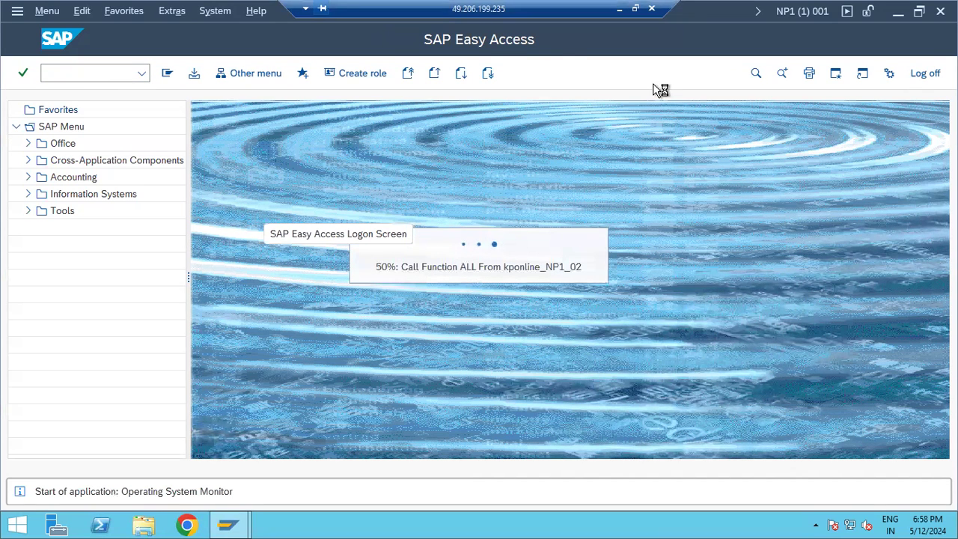
Start an 'ST06 - OS level monitoring : CPU,network' line in the Paint notes.
{"action": "left_click", "coordinate": [619, 9]}
{"action": "key", "text": "Return"}
{"action": "type", "text": "ST06 - "}
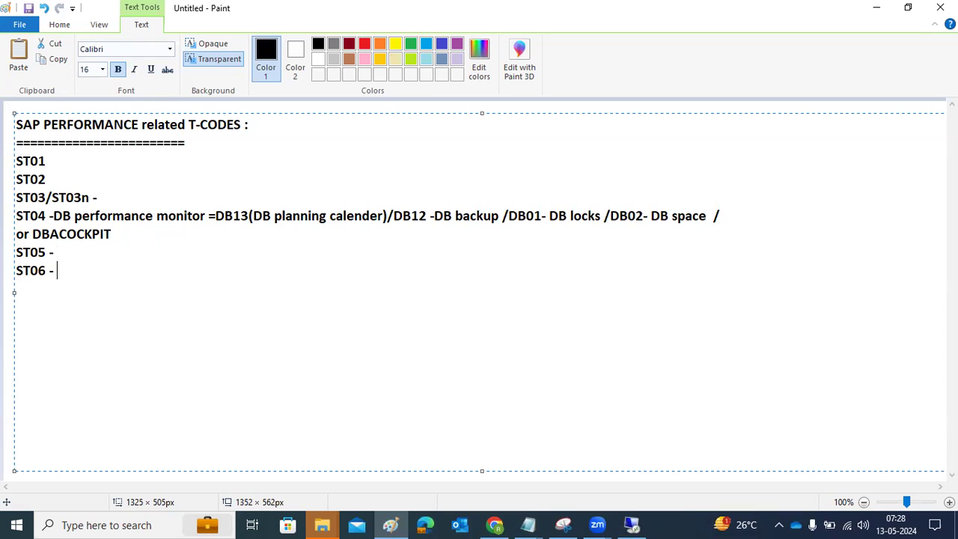
{"action": "type", "text": "OS level mon"}
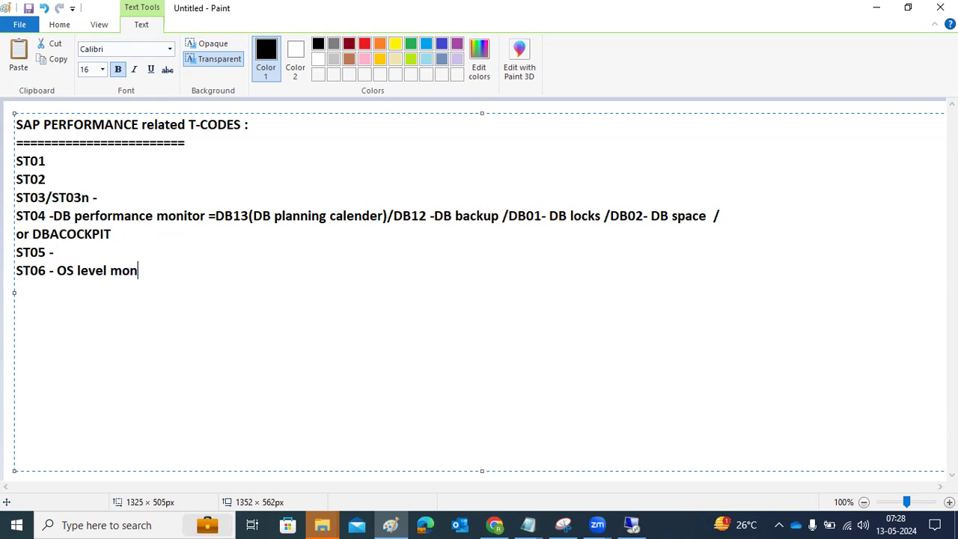
{"action": "type", "text": "itoring : CPU"}
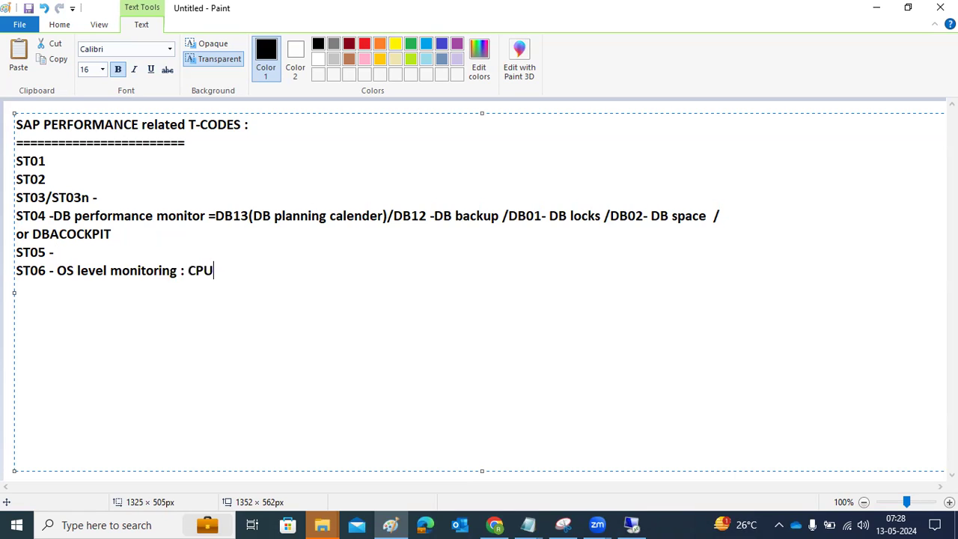
{"action": "type", "text": ",network ,meor"}
Correct the misspelled 'memory' and finish the ST06 line with ',DISKs'.
{"action": "key", "text": "BackSpace"}
{"action": "key", "text": "BackSpace"}
{"action": "type", "text": "mory"}
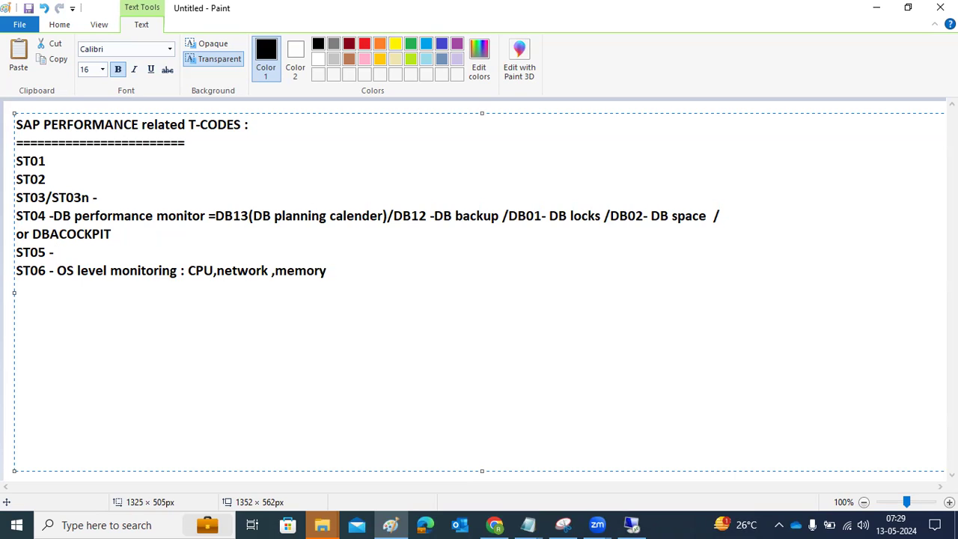
{"action": "type", "text": " ,DISKs.."}
Point out user utilization, idle CPU, CPU and core counts, page-out and physical memory values.
{"action": "left_click", "coordinate": [633, 522]}
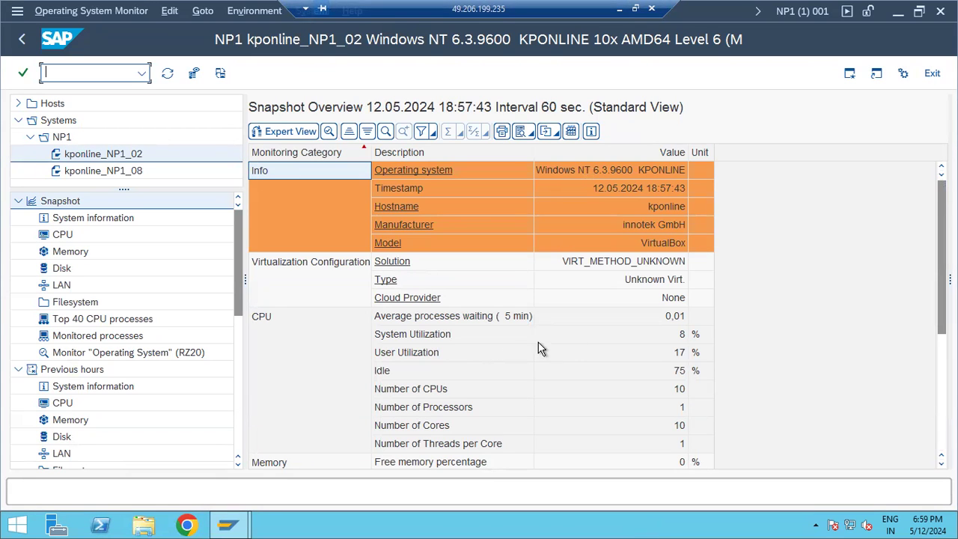
{"action": "left_click", "coordinate": [676, 355]}
{"action": "left_click", "coordinate": [677, 372]}
{"action": "scroll", "coordinate": [496, 402], "scroll_direction": "down", "scroll_amount": 5}
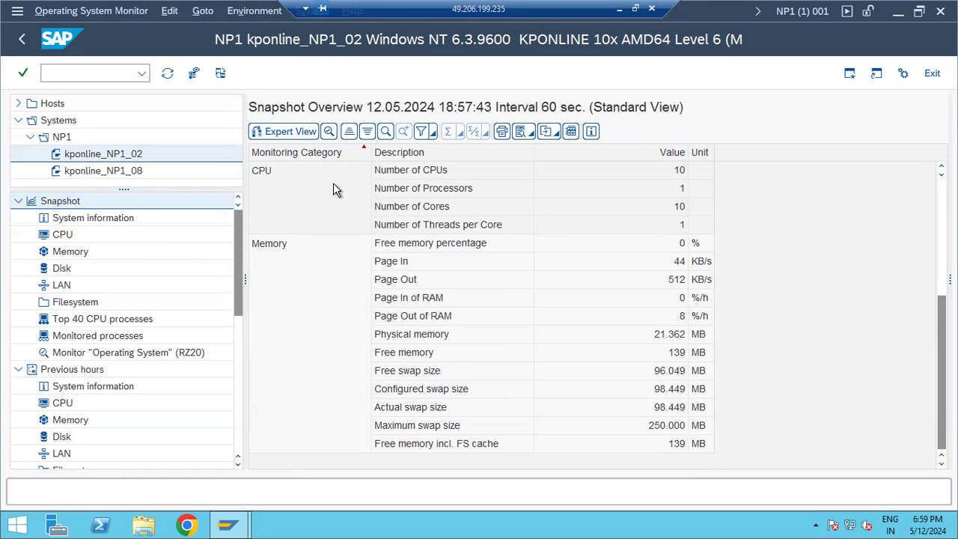
{"action": "left_click", "coordinate": [674, 174]}
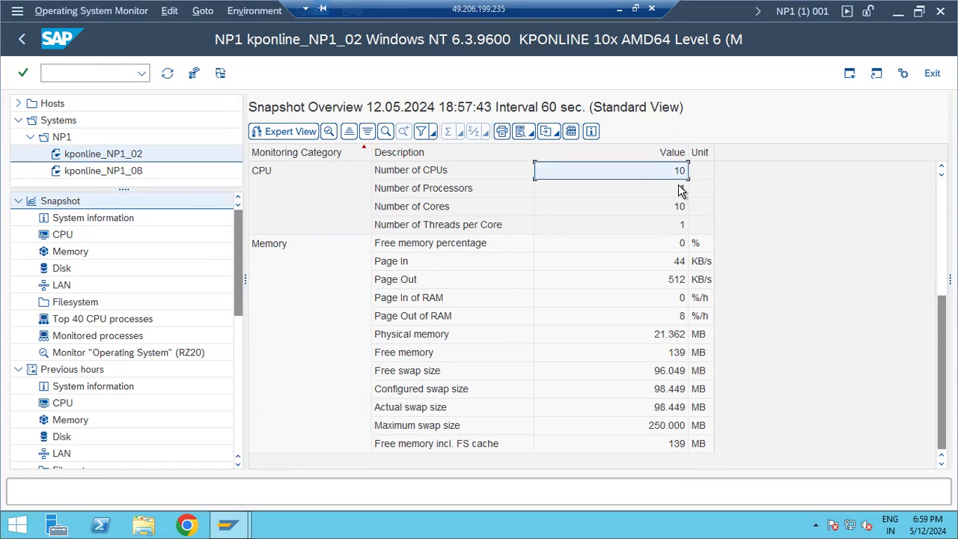
{"action": "left_click", "coordinate": [681, 208]}
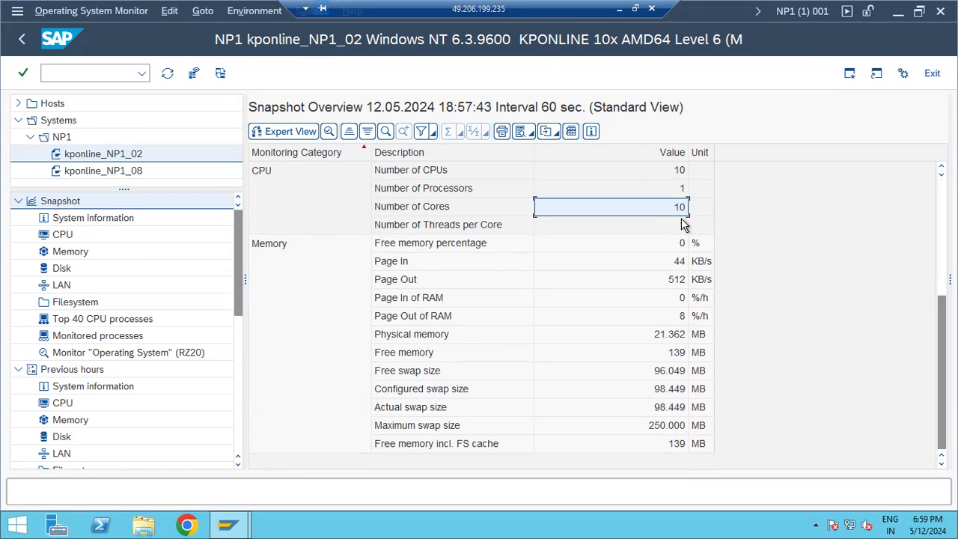
{"action": "left_click", "coordinate": [675, 283]}
{"action": "left_click", "coordinate": [672, 321]}
{"action": "left_click", "coordinate": [674, 334]}
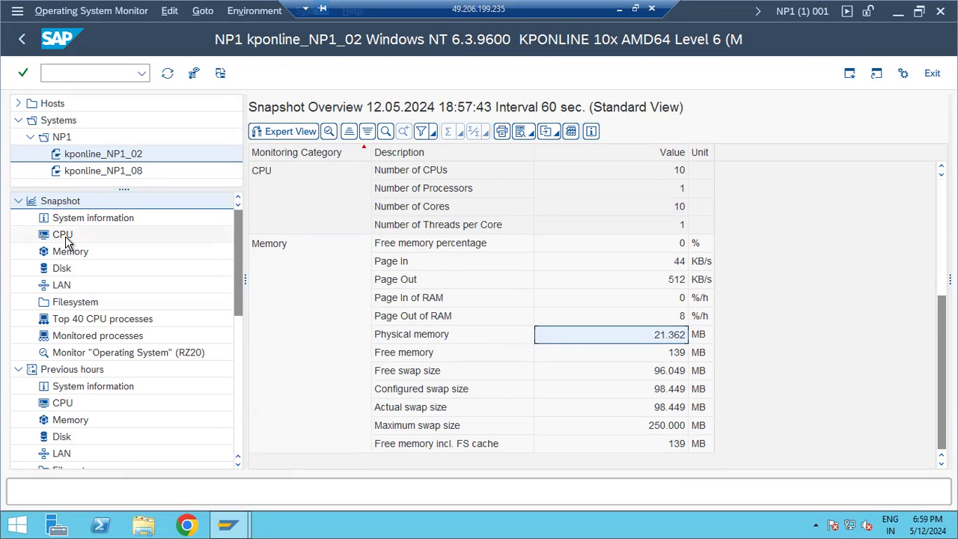
Show the Top 40 CPU processes snapshot for kponline_NP1_02.
{"action": "left_click", "coordinate": [88, 325]}
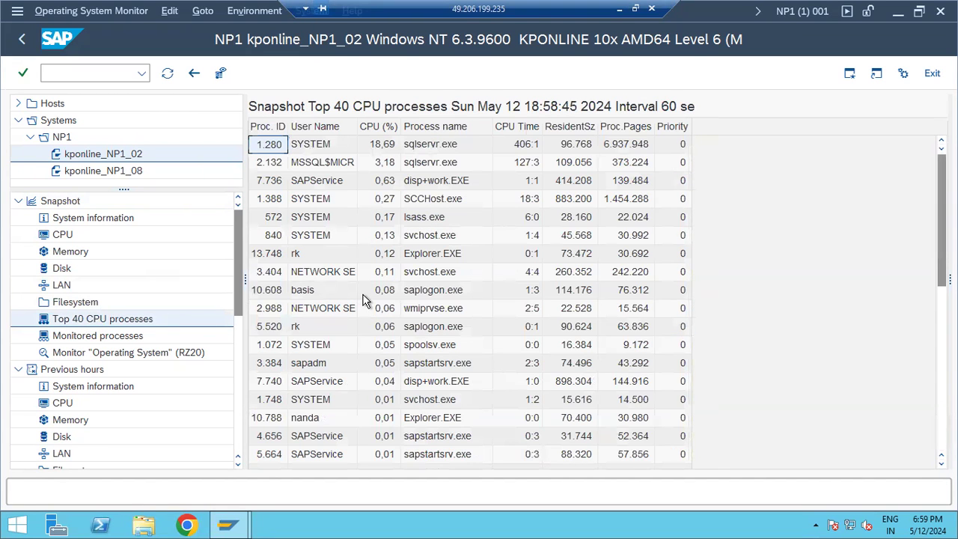
{"action": "scroll", "coordinate": [365, 301], "scroll_direction": "down", "scroll_amount": 7}
{"action": "scroll", "coordinate": [368, 306], "scroll_direction": "up", "scroll_amount": 7}
{"action": "right_click", "coordinate": [380, 524]}
{"action": "left_click", "coordinate": [427, 492]}
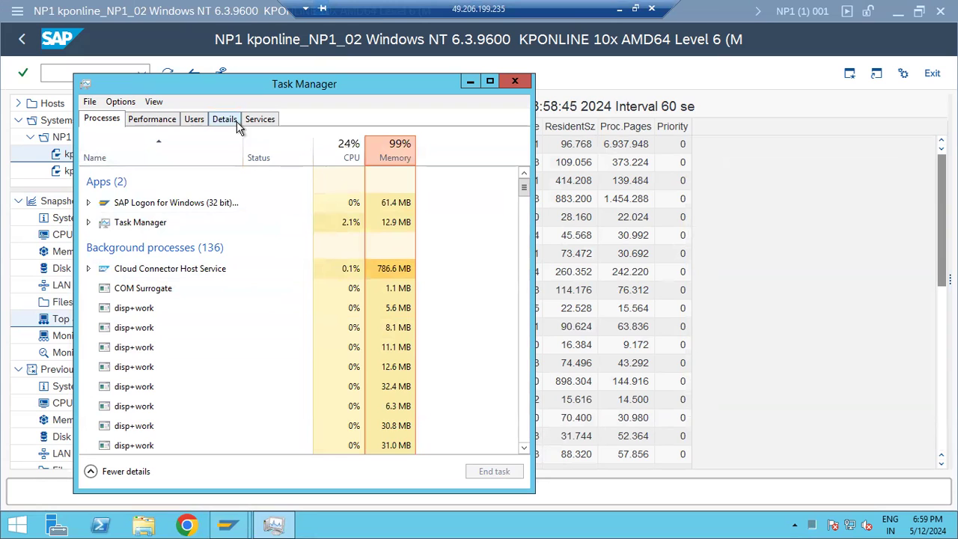
{"action": "left_click", "coordinate": [325, 221]}
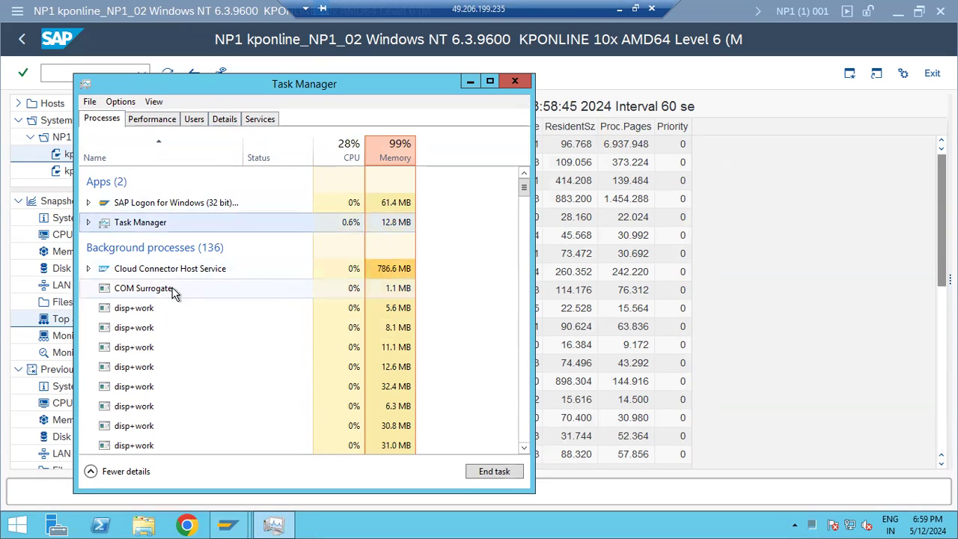
{"action": "left_click", "coordinate": [165, 269]}
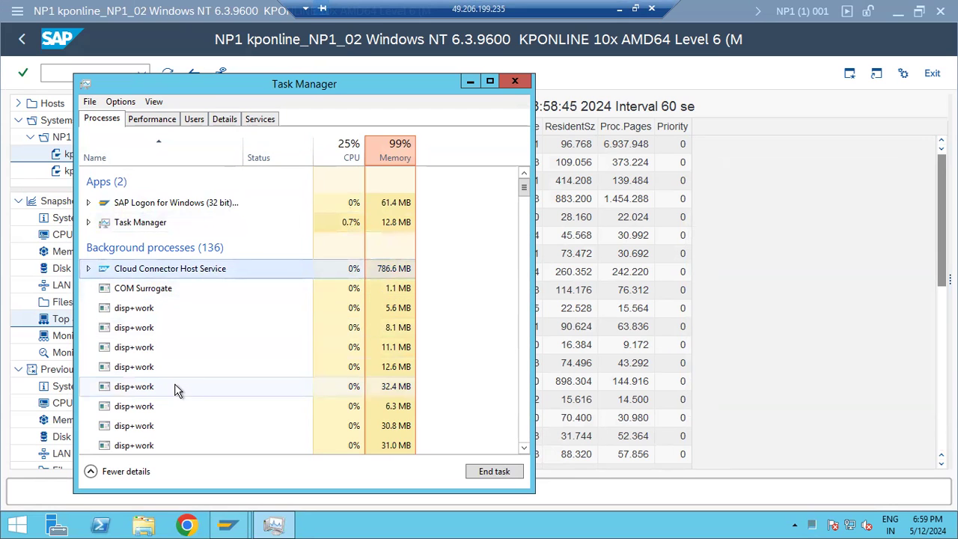
{"action": "scroll", "coordinate": [174, 385], "scroll_direction": "down", "scroll_amount": 5}
{"action": "scroll", "coordinate": [175, 383], "scroll_direction": "down", "scroll_amount": 3}
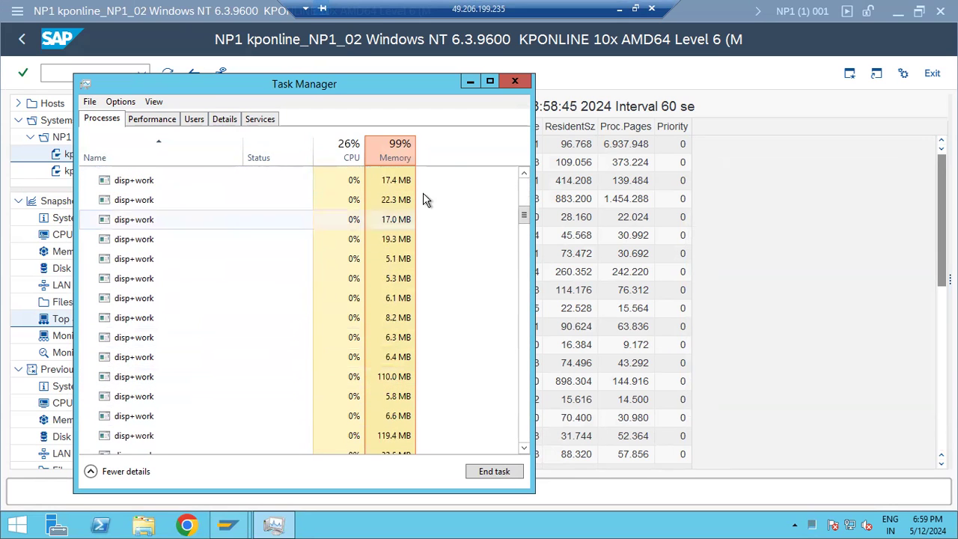
{"action": "left_click", "coordinate": [515, 82]}
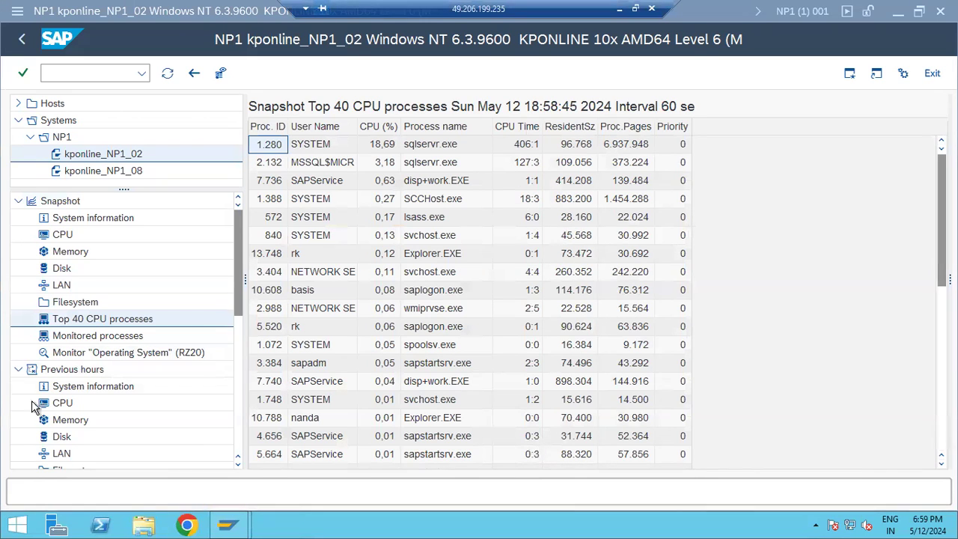
Display the previous-hours CPU, memory and disk figures in the Operating System Monitor.
{"action": "left_click", "coordinate": [61, 407]}
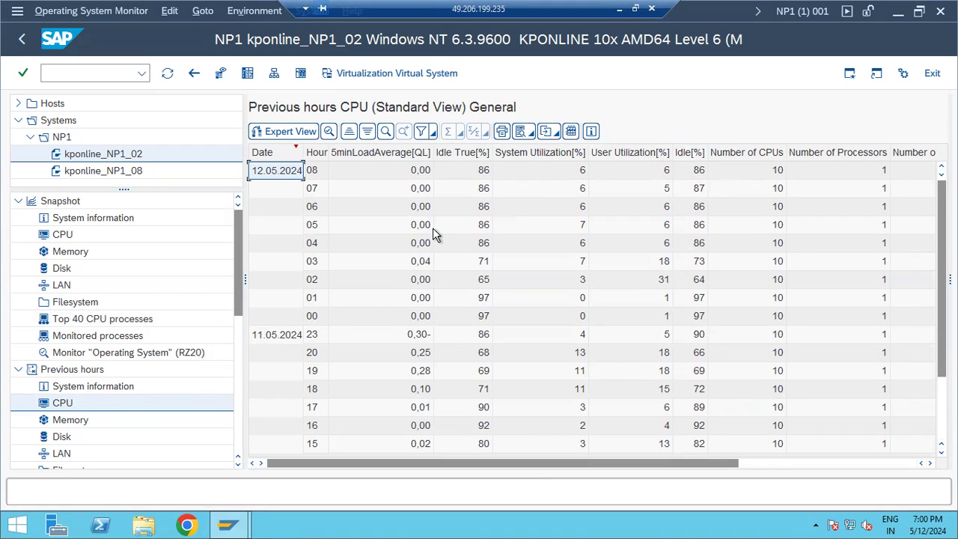
{"action": "scroll", "coordinate": [112, 441], "scroll_direction": "down", "scroll_amount": 3}
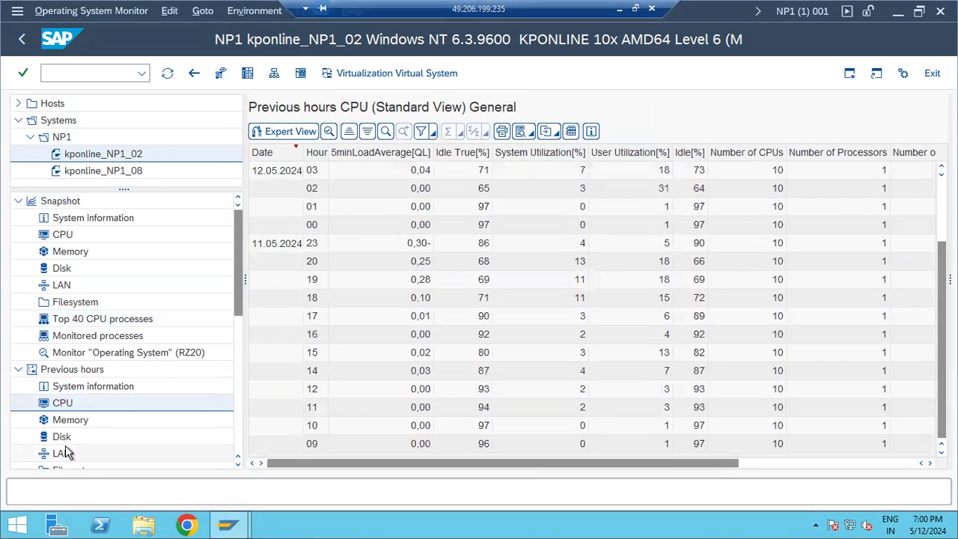
{"action": "left_click", "coordinate": [54, 423]}
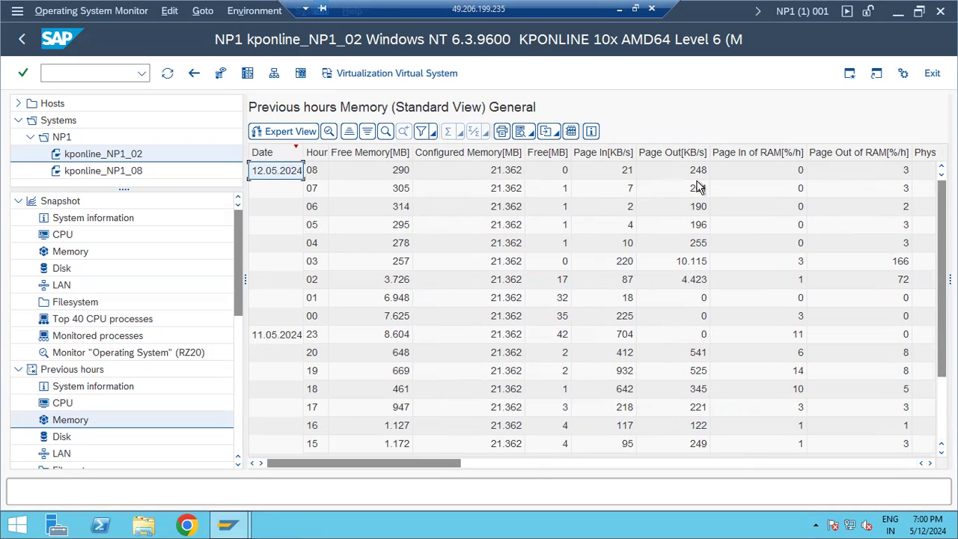
{"action": "scroll", "coordinate": [66, 430], "scroll_direction": "down", "scroll_amount": 2}
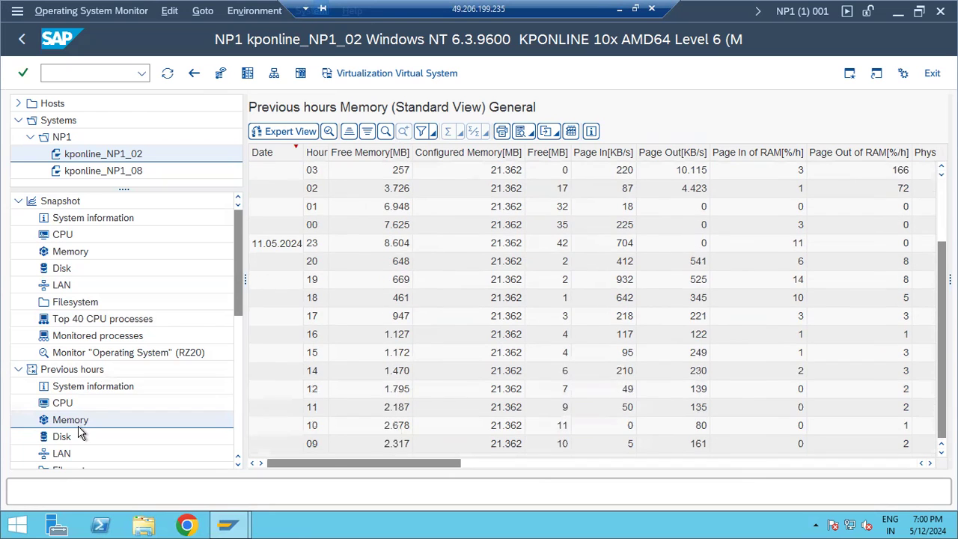
{"action": "left_click", "coordinate": [69, 440]}
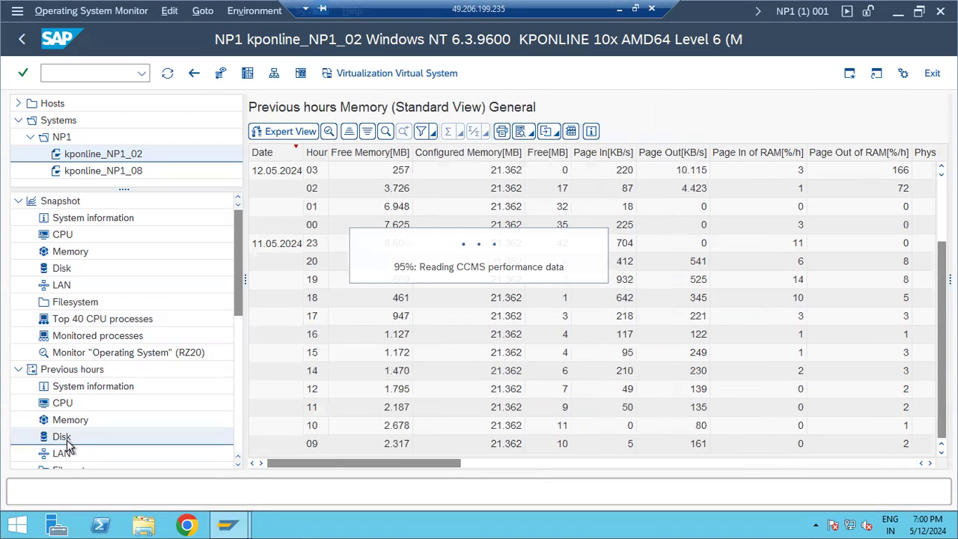
{"action": "scroll", "coordinate": [83, 429], "scroll_direction": "down", "scroll_amount": 3}
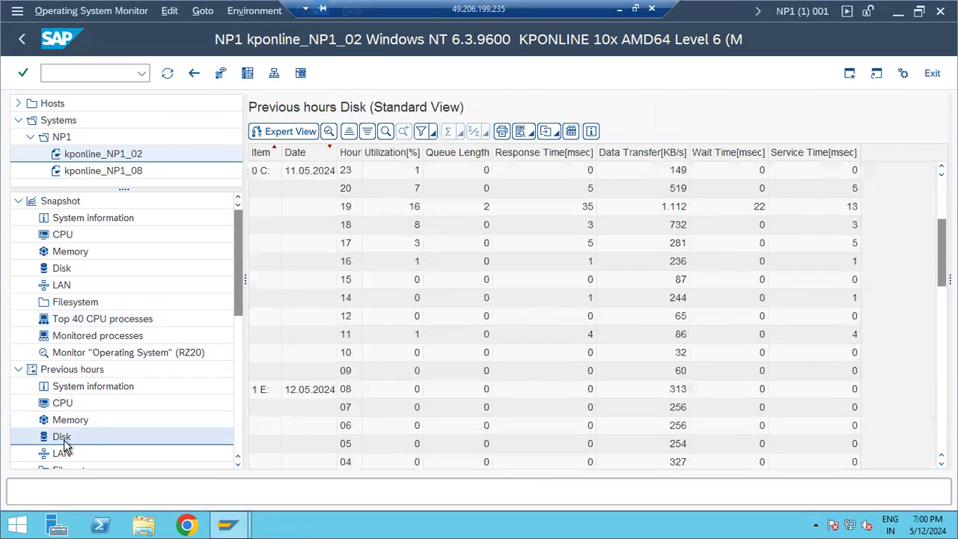
{"action": "scroll", "coordinate": [66, 446], "scroll_direction": "down", "scroll_amount": 2}
{"action": "left_click_drag", "start_coordinate": [237, 309], "coordinate": [231, 400]}
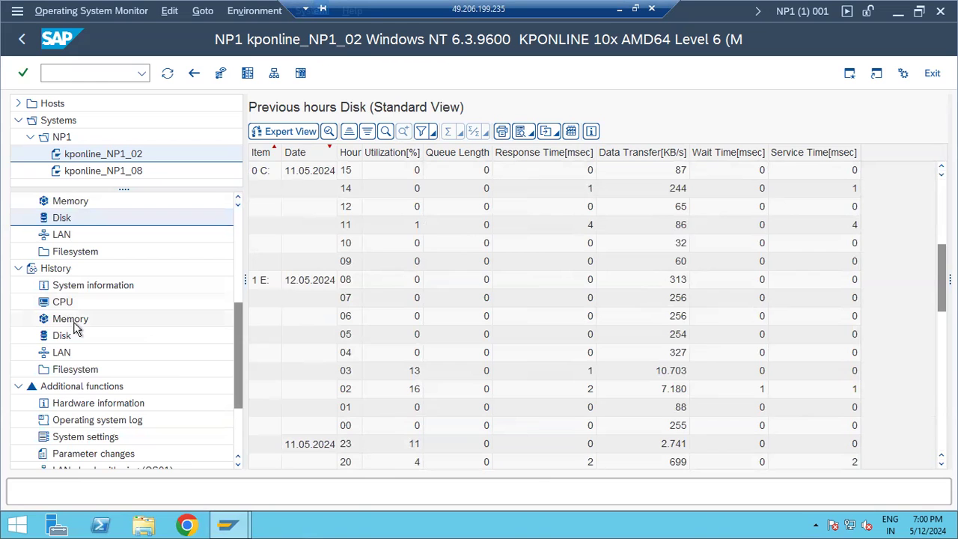
{"action": "scroll", "coordinate": [68, 357], "scroll_direction": "down", "scroll_amount": 2}
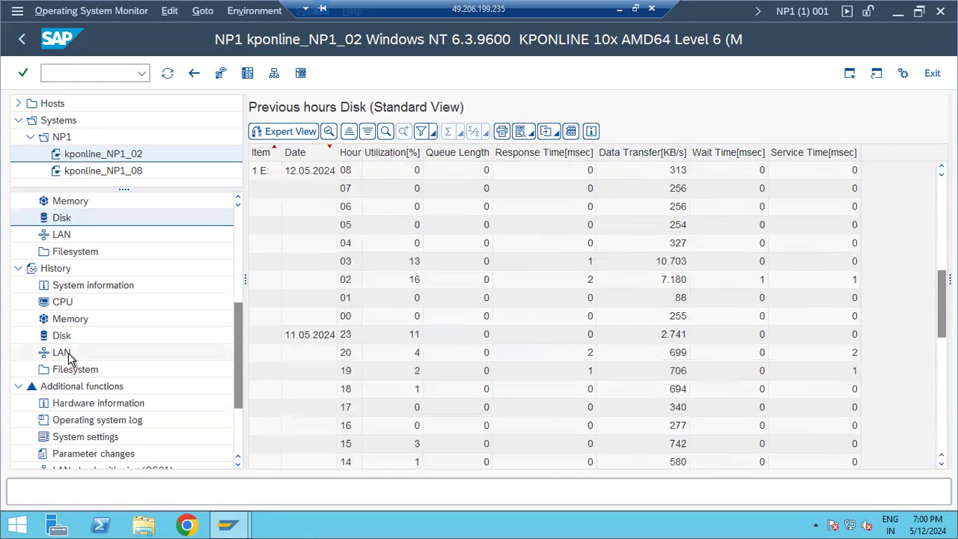
{"action": "scroll", "coordinate": [69, 358], "scroll_direction": "up", "scroll_amount": 7}
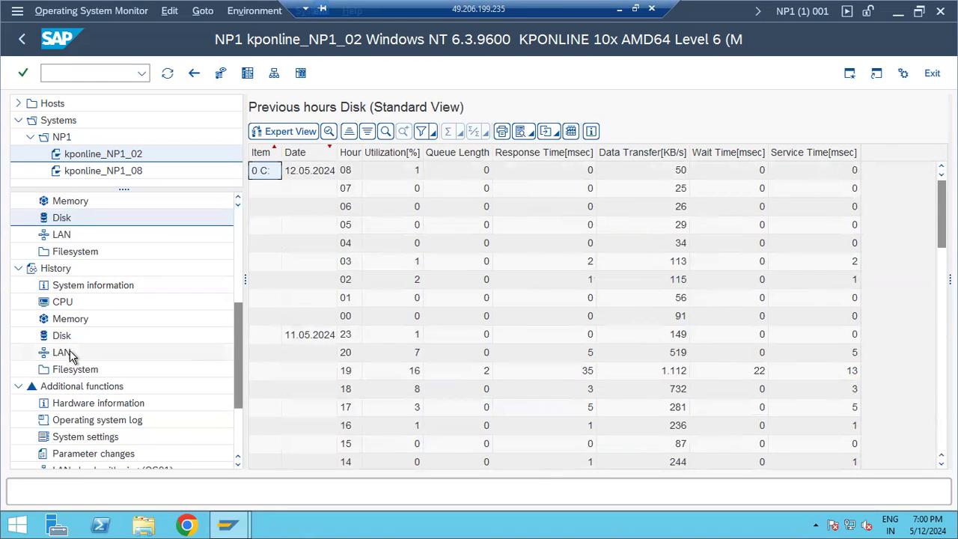
{"action": "left_click", "coordinate": [234, 247]}
{"action": "left_click_drag", "start_coordinate": [236, 284], "coordinate": [235, 217]}
Collapse the Snapshot and Previous hours branches and load the History data.
{"action": "left_click", "coordinate": [18, 200]}
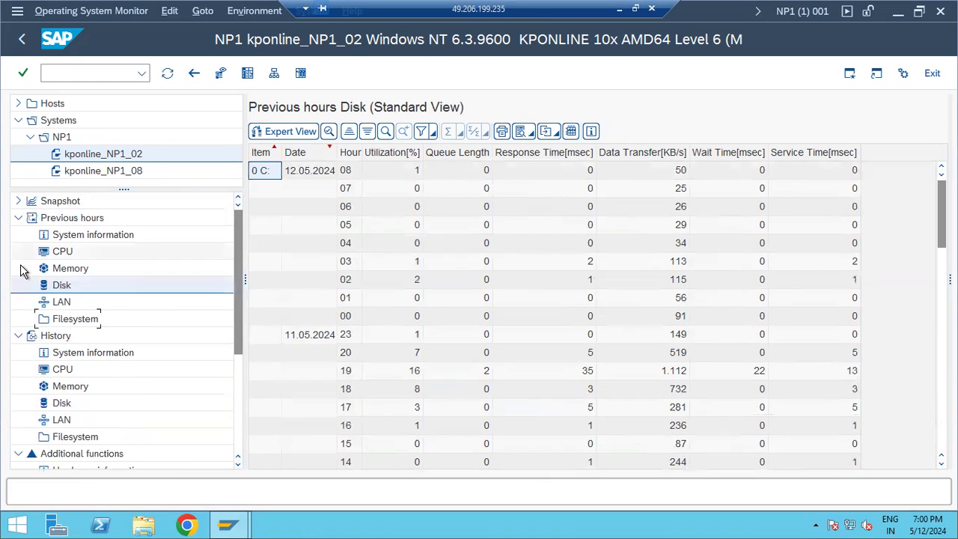
{"action": "left_click", "coordinate": [18, 218]}
{"action": "left_click", "coordinate": [26, 238]}
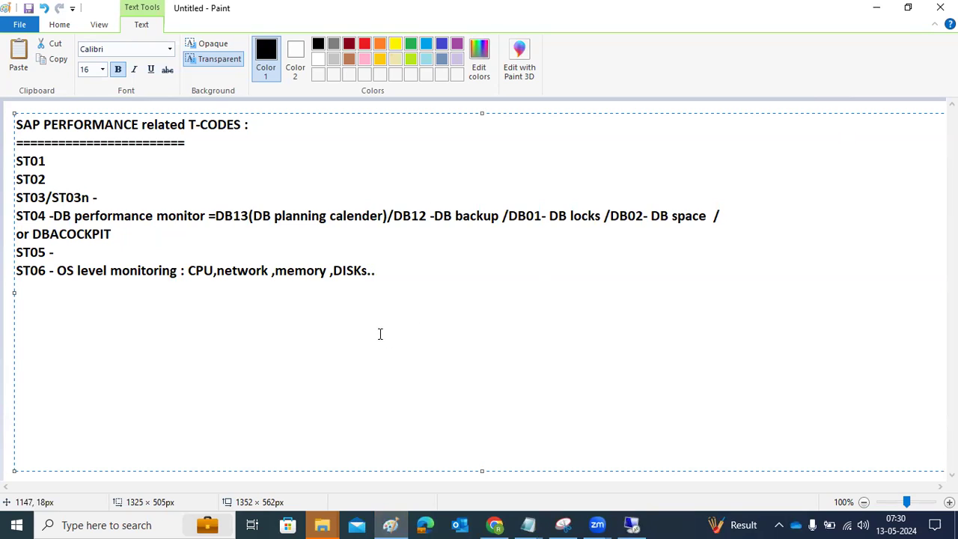
Add a new text line 'ST06 - App monior' below the T-code notes in Paint.
{"action": "left_click", "coordinate": [755, 106]}
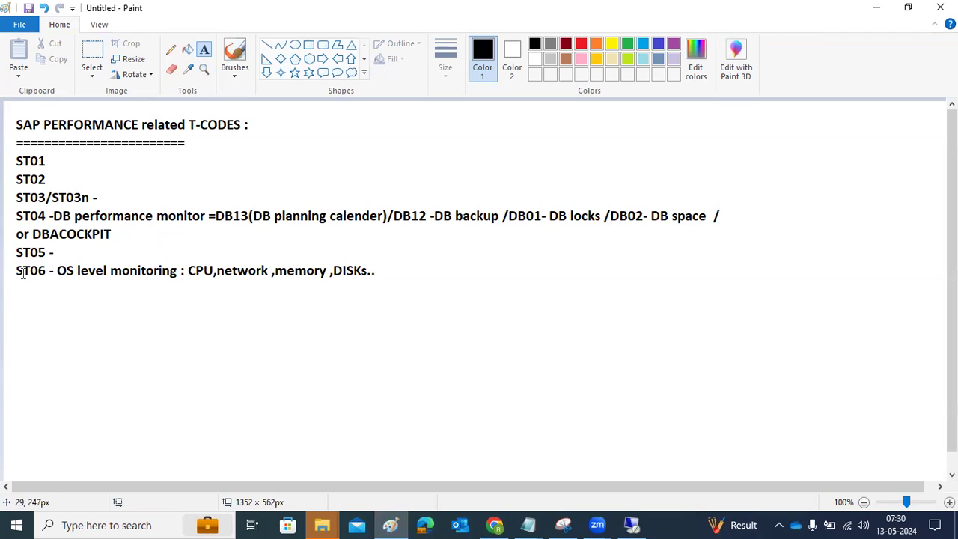
{"action": "left_click", "coordinate": [33, 216]}
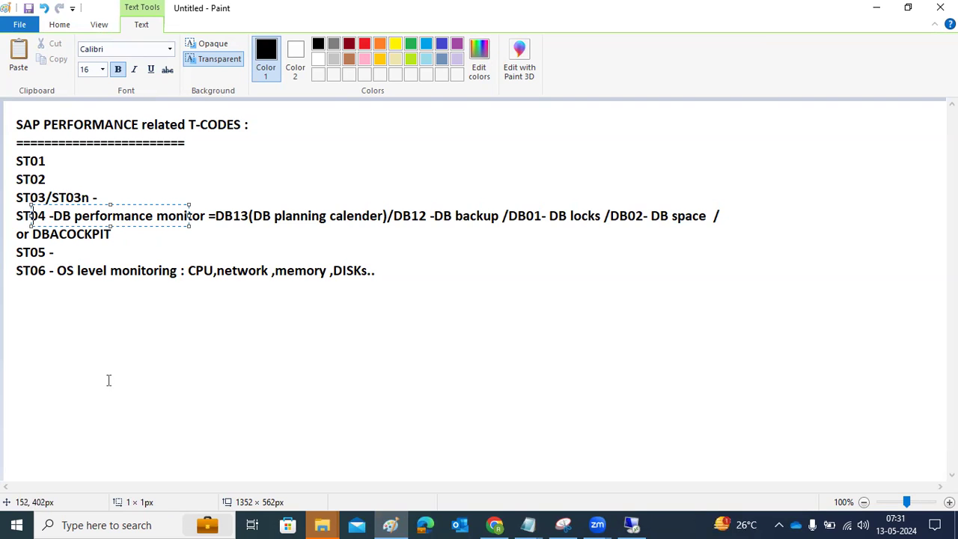
{"action": "left_click", "coordinate": [45, 308]}
{"action": "left_click_drag", "start_coordinate": [11, 290], "coordinate": [831, 428]}
{"action": "type", "text": "ST0"}
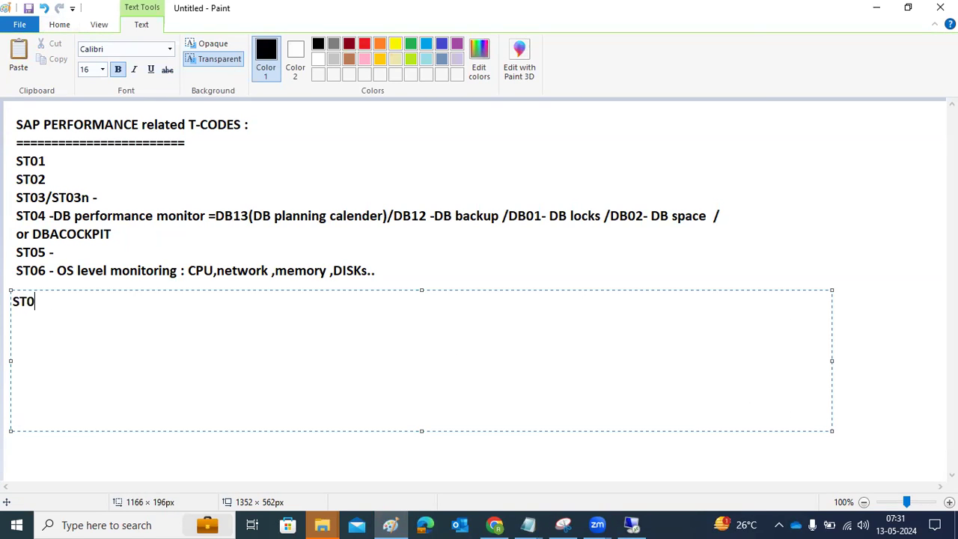
{"action": "type", "text": "6 - App monior"}
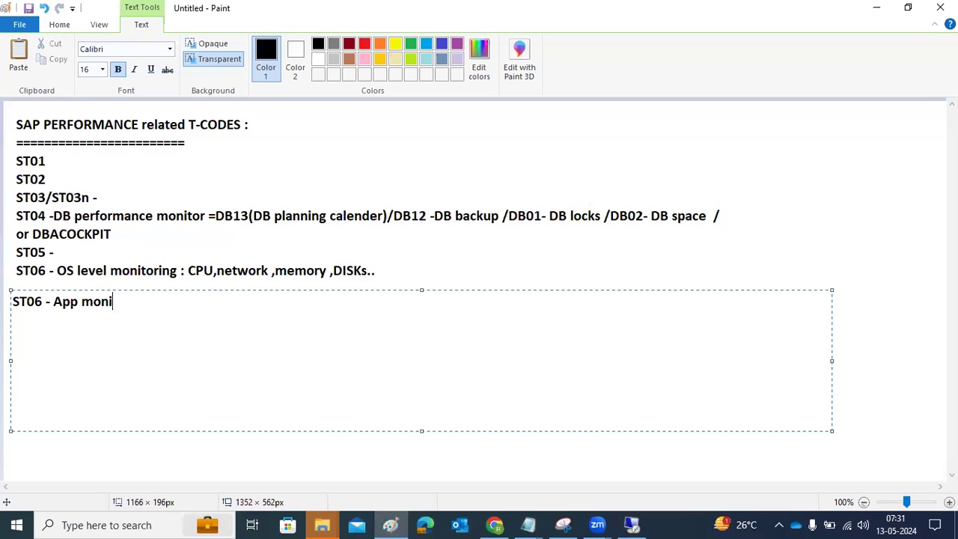
{"action": "left_click", "coordinate": [632, 526]}
Run /nst06 and point out the user count of 85, number of servers and work processes.
{"action": "type", "text": "/nst06"}
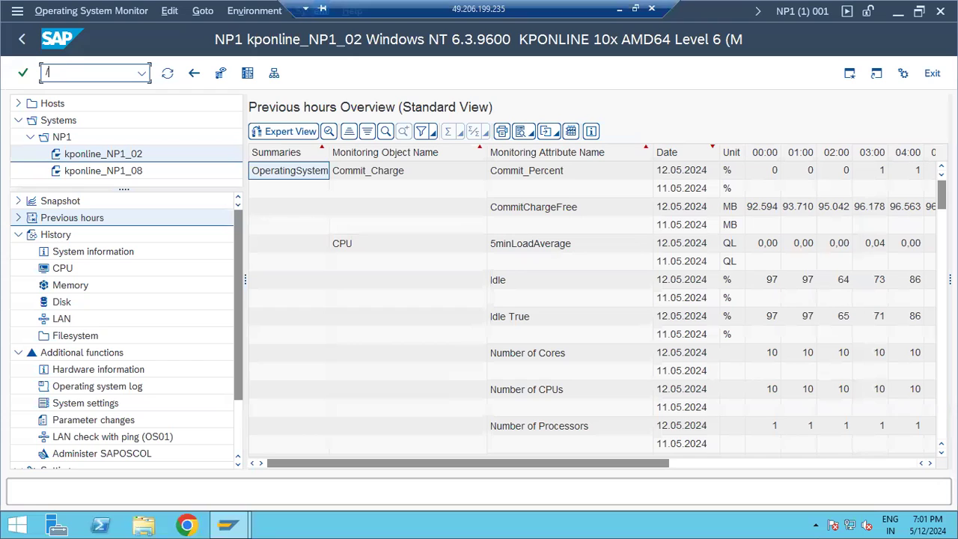
{"action": "key", "text": "Return"}
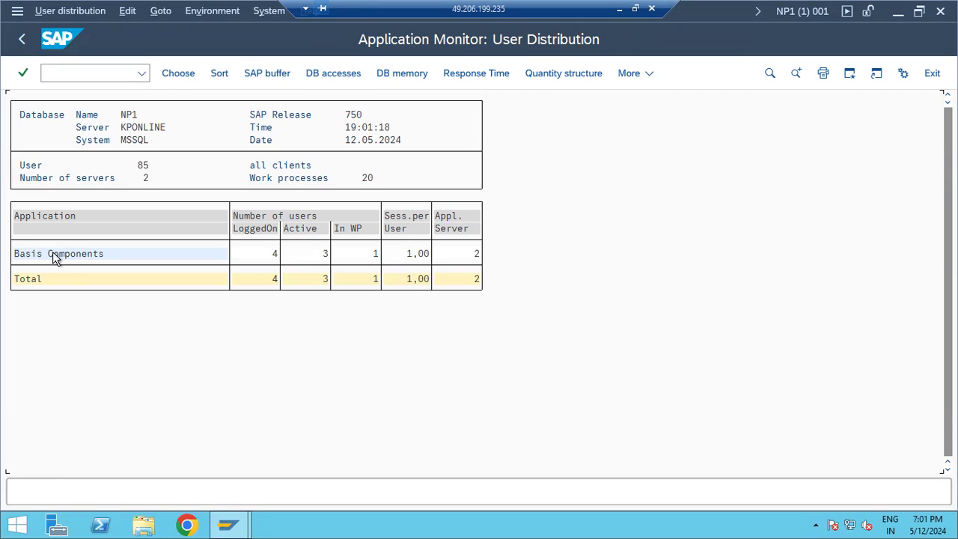
{"action": "left_click", "coordinate": [142, 166]}
{"action": "left_click", "coordinate": [147, 179]}
{"action": "left_click", "coordinate": [372, 181]}
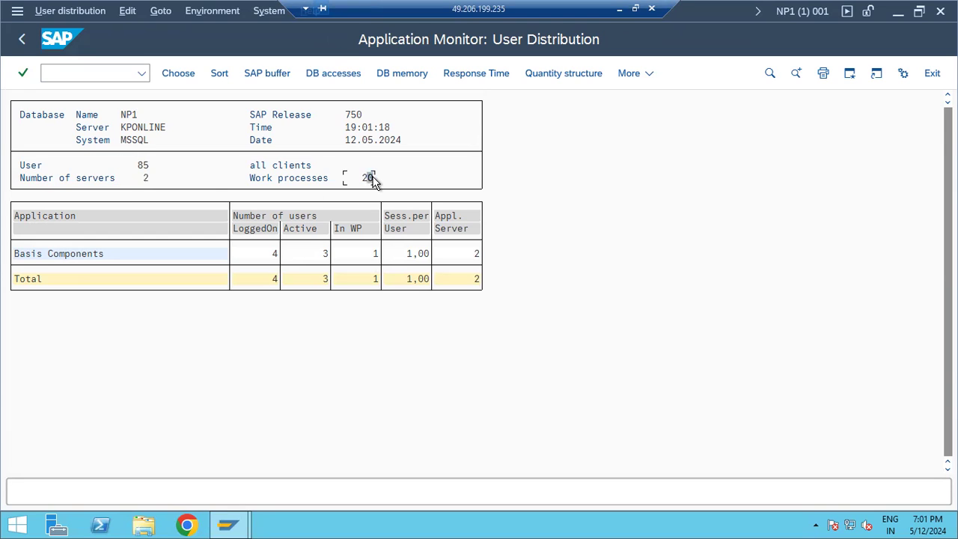
Drill into Basis Components, ABAP Runtime Environment and Syntax, Compiler, Runtime, then back out to SAP Easy Access.
{"action": "double_click", "coordinate": [84, 257]}
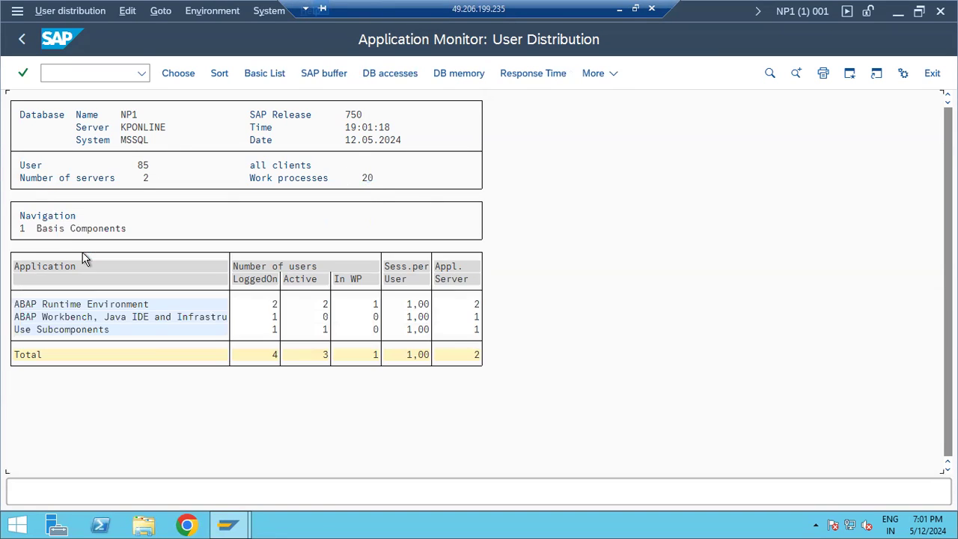
{"action": "double_click", "coordinate": [51, 304]}
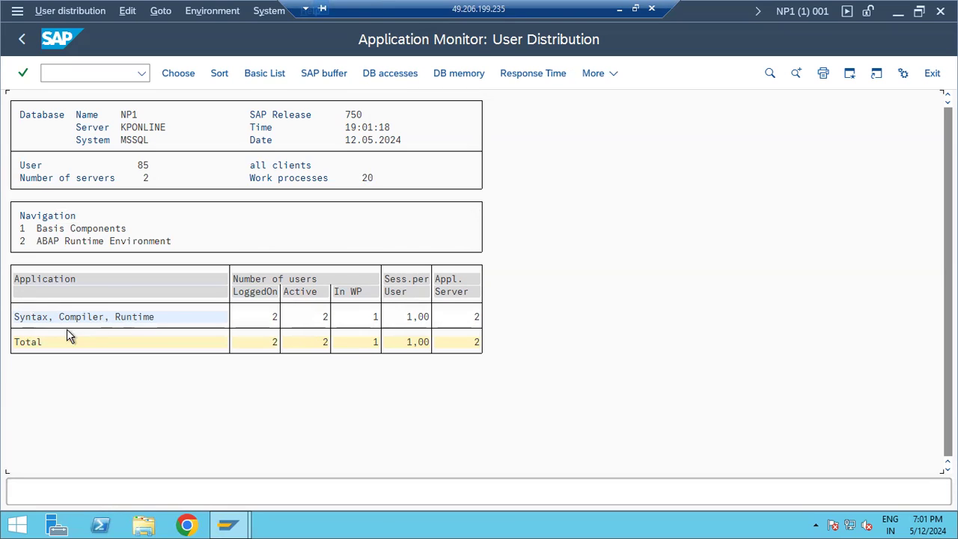
{"action": "double_click", "coordinate": [72, 318]}
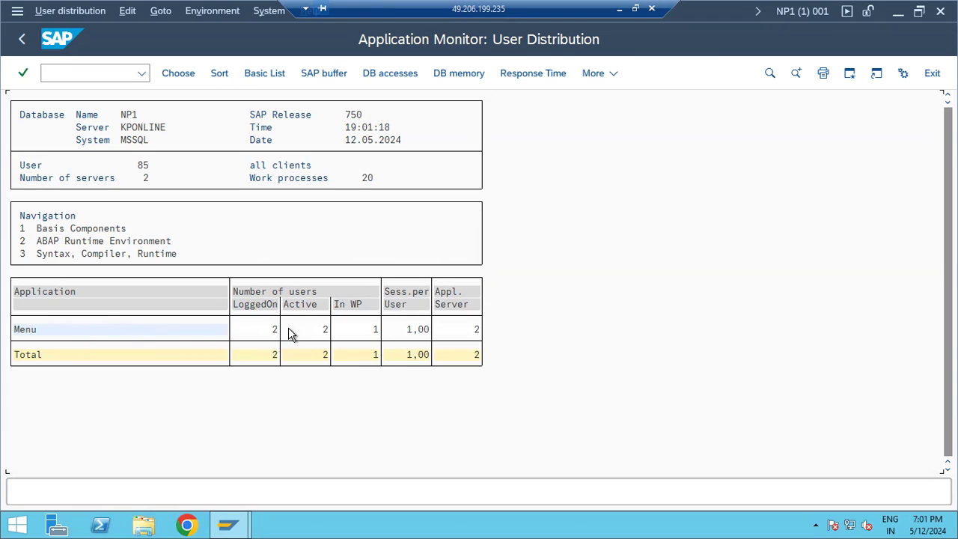
{"action": "left_click", "coordinate": [23, 39]}
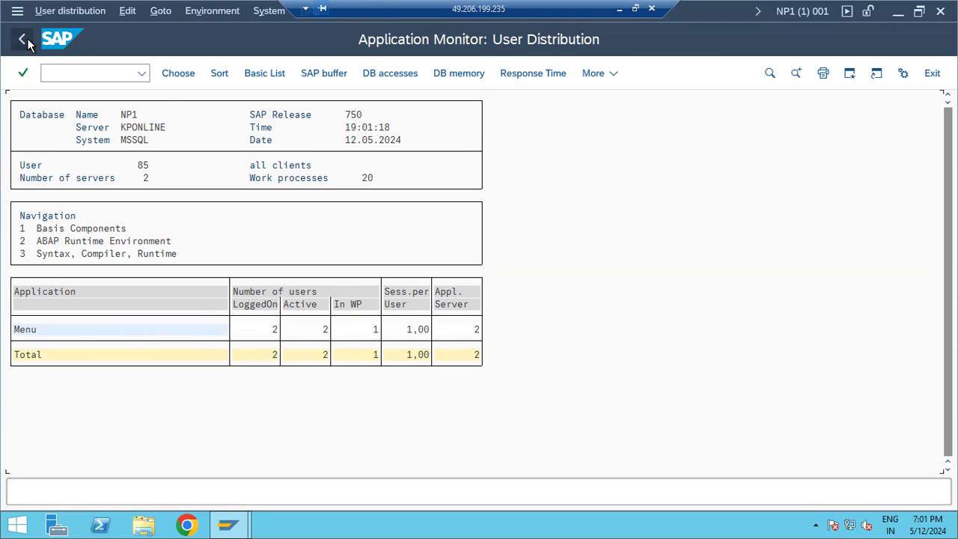
{"action": "left_click", "coordinate": [24, 41]}
{"action": "left_click", "coordinate": [25, 42]}
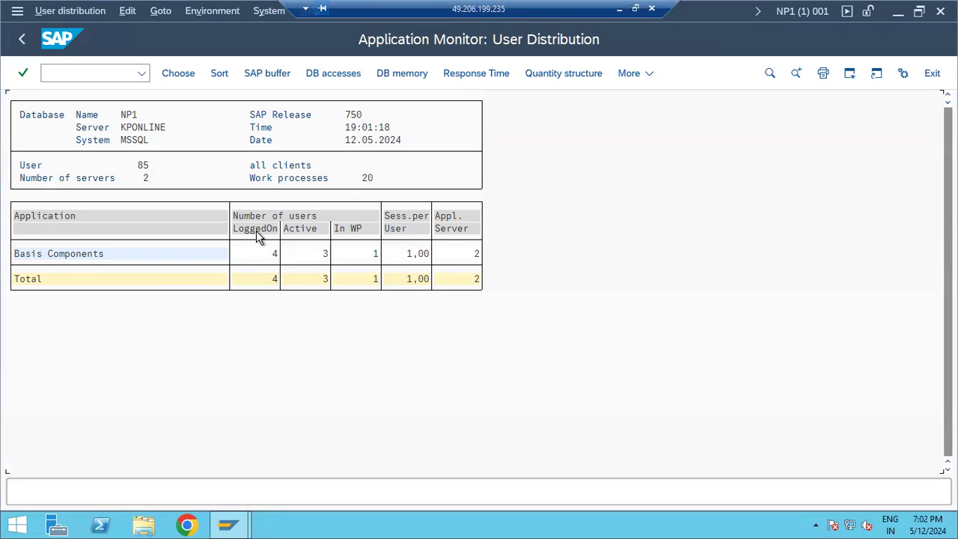
{"action": "left_click", "coordinate": [24, 40]}
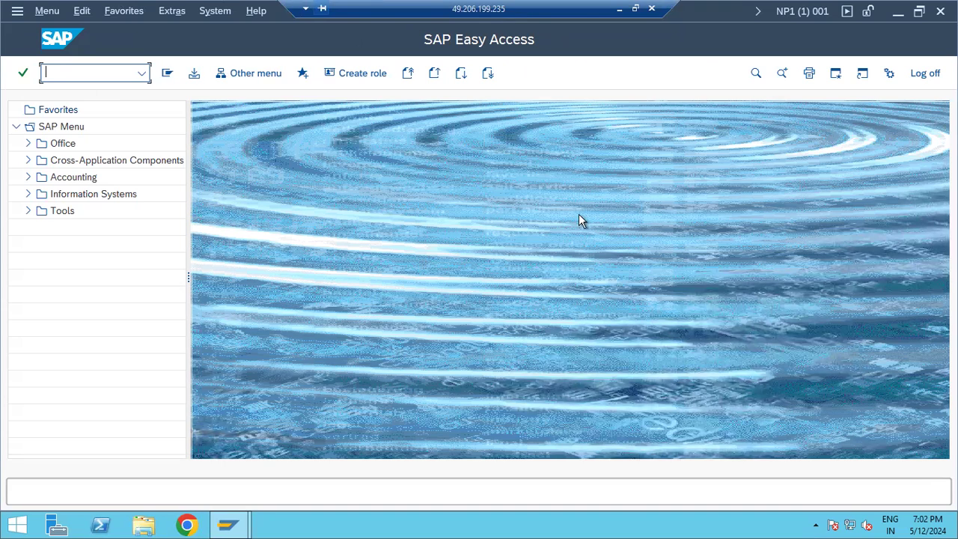
Commit the ST06 line and add an 'ST07 -' entry below it in the Paint notes.
{"action": "left_click", "coordinate": [620, 9]}
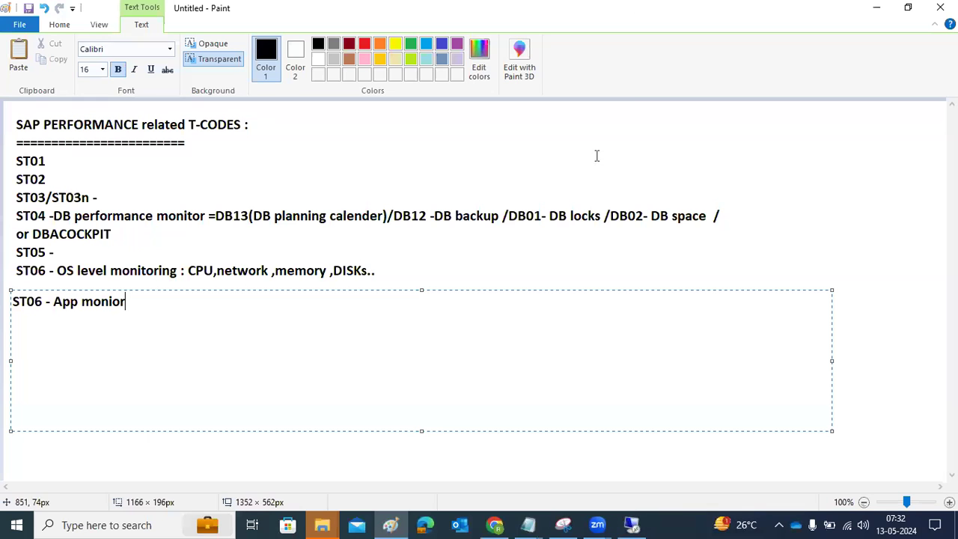
{"action": "left_click", "coordinate": [185, 460]}
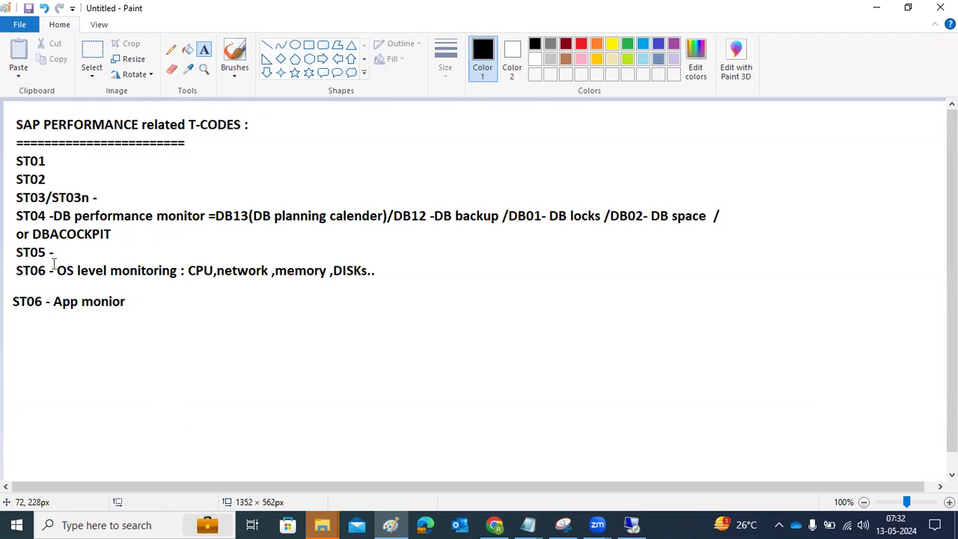
{"action": "left_click", "coordinate": [145, 292]}
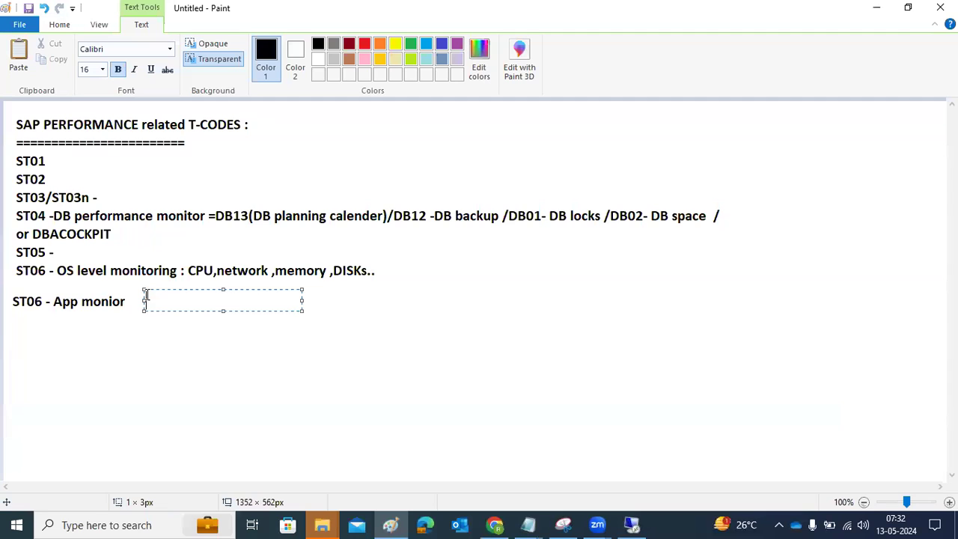
{"action": "left_click_drag", "start_coordinate": [16, 324], "coordinate": [674, 397]}
{"action": "type", "text": "ST07 -"}
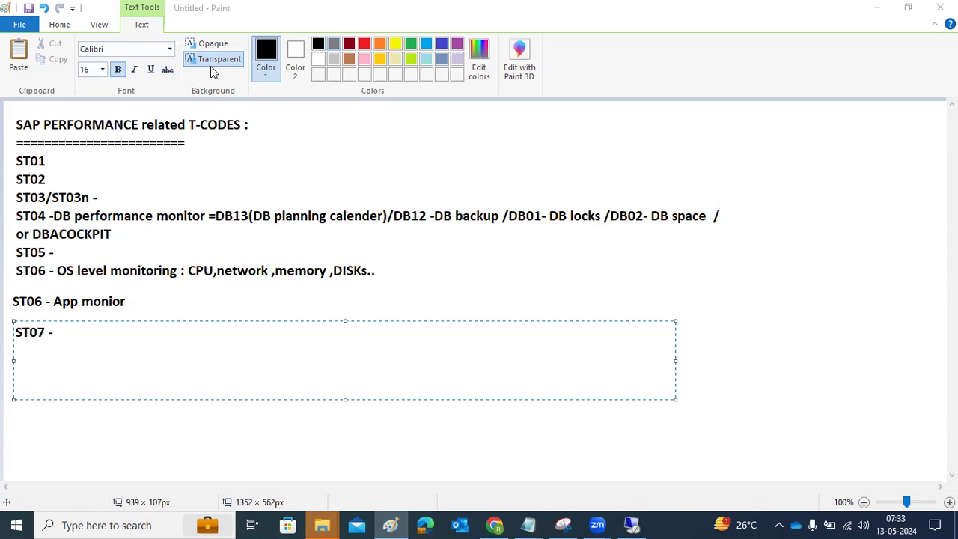
{"action": "left_click", "coordinate": [399, 431]}
{"action": "left_click_drag", "start_coordinate": [166, 292], "coordinate": [873, 452]}
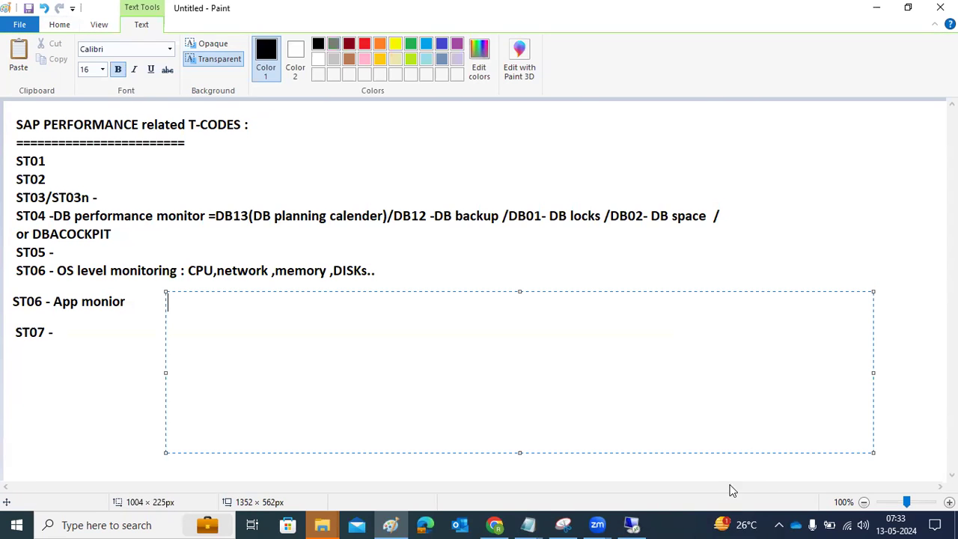
{"action": "left_click", "coordinate": [632, 525]}
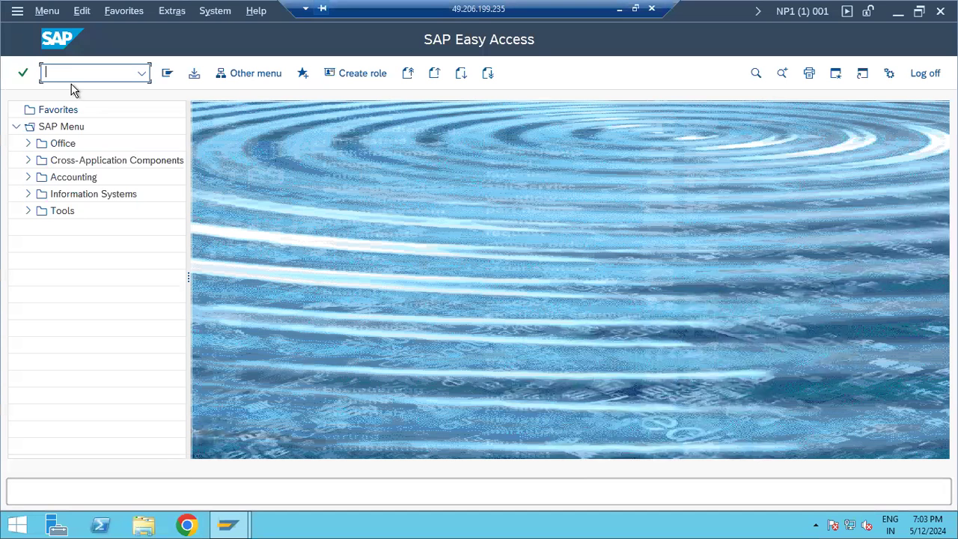
Launch dbacockpit and open Backup Overview under Backup and Recovery, scrolling through its details.
{"action": "type", "text": "dbacockpit"}
{"action": "key", "text": "Return"}
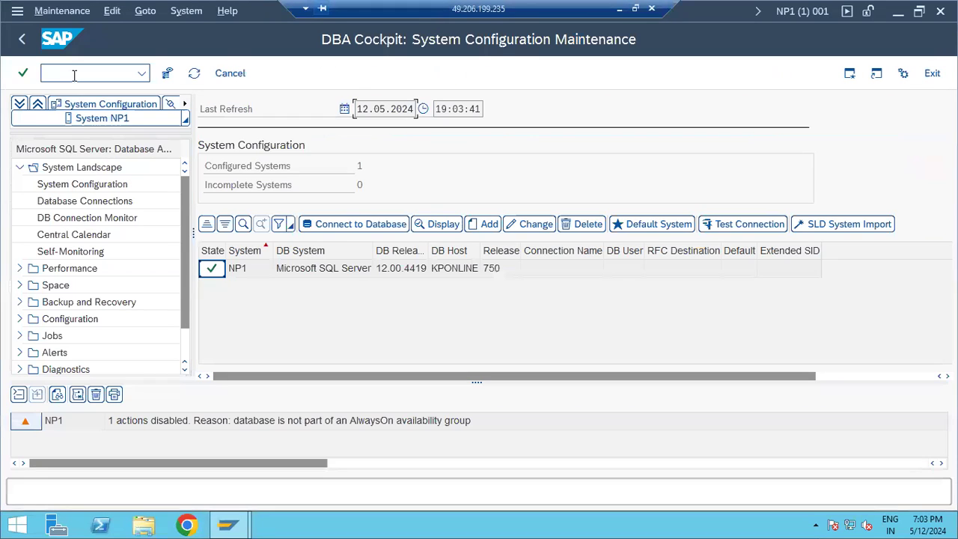
{"action": "left_click", "coordinate": [34, 303]}
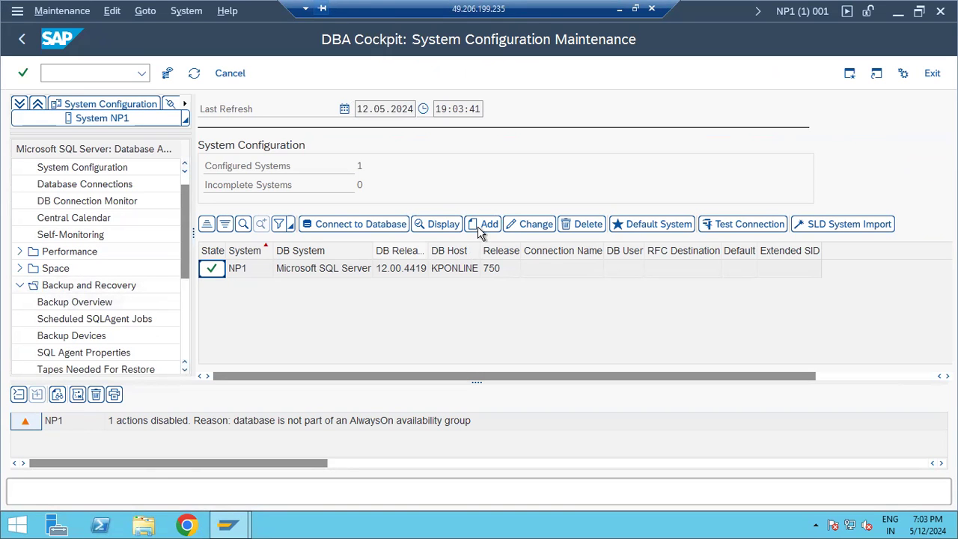
{"action": "left_click", "coordinate": [52, 304]}
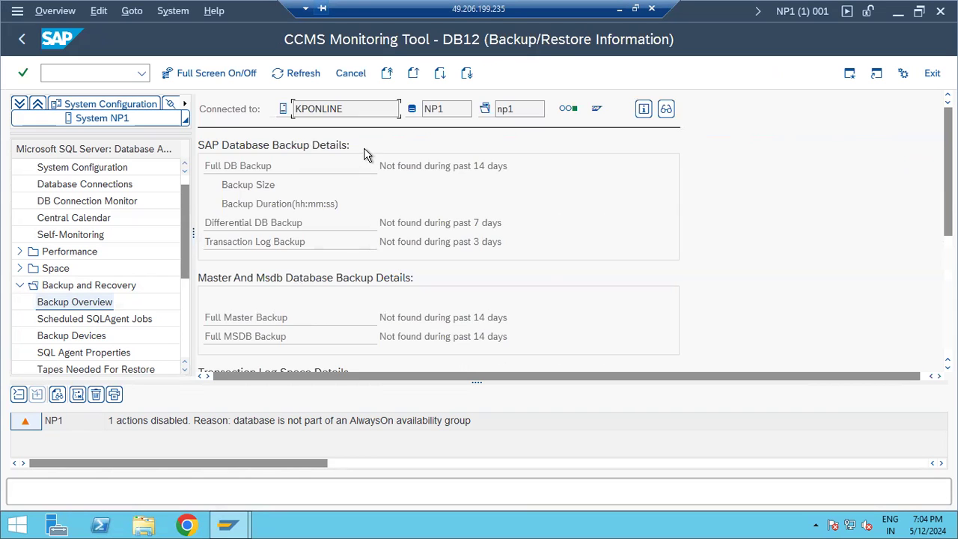
{"action": "scroll", "coordinate": [365, 172], "scroll_direction": "down", "scroll_amount": 6}
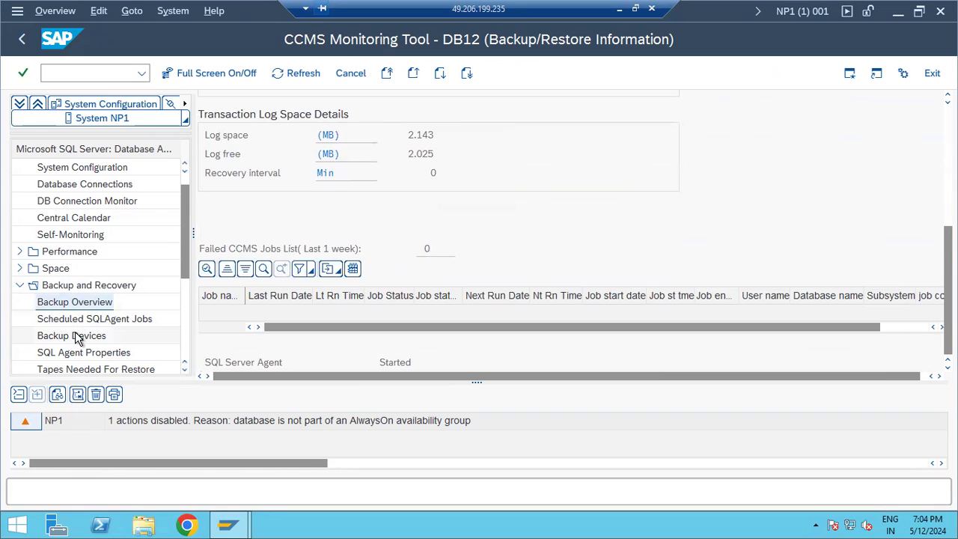
{"action": "left_click", "coordinate": [22, 270]}
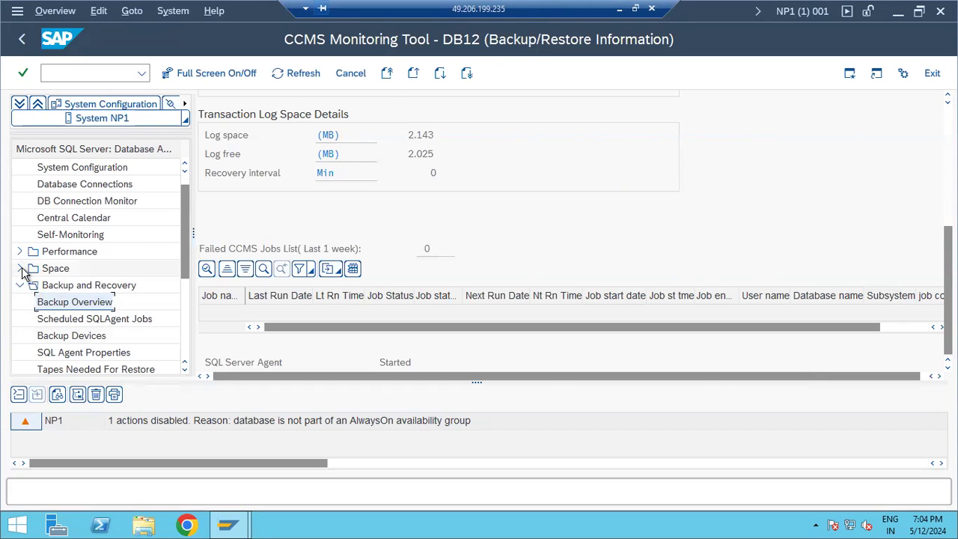
Open the Central Calendar and try adding planned actions for Sunday 12 at 04:00 and 15:00.
{"action": "double_click", "coordinate": [59, 221]}
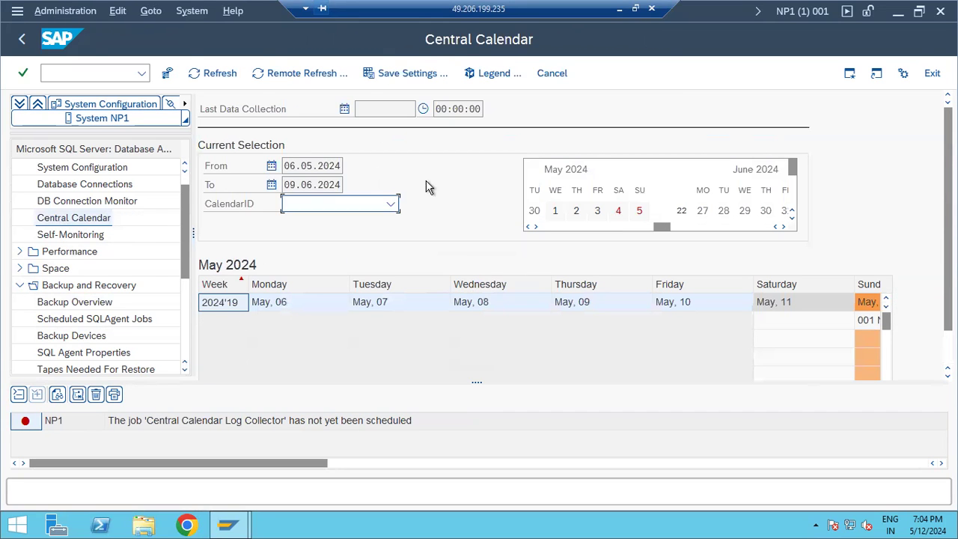
{"action": "scroll", "coordinate": [793, 336], "scroll_direction": "down", "scroll_amount": 2}
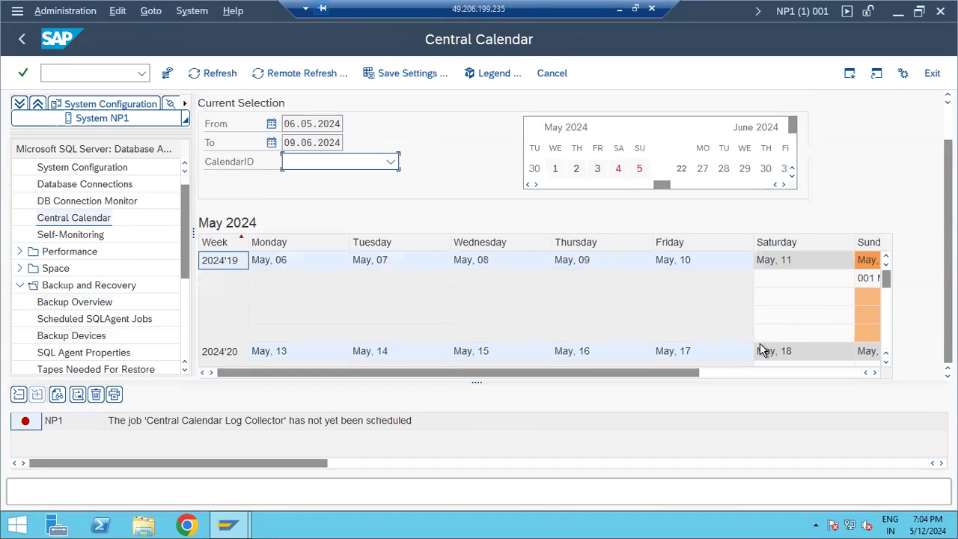
{"action": "left_click", "coordinate": [867, 281]}
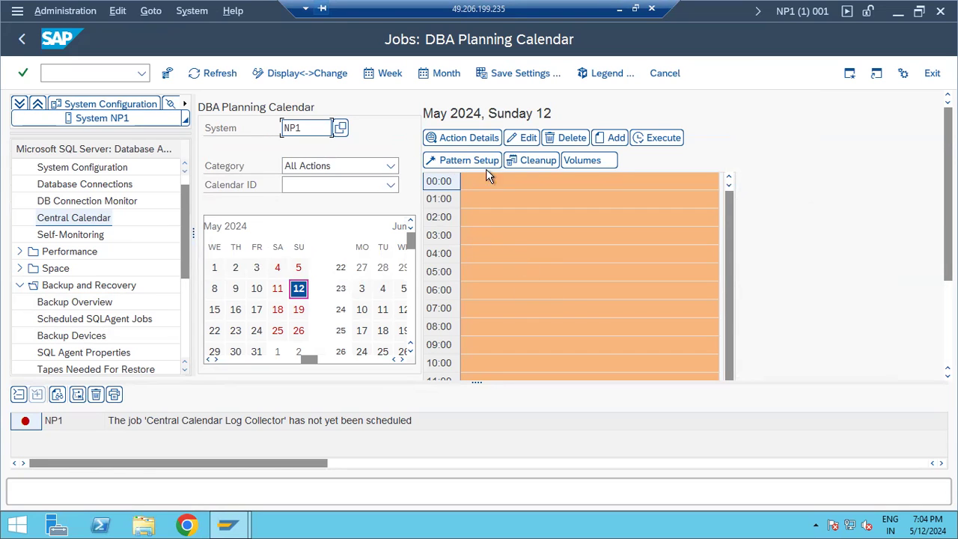
{"action": "left_click", "coordinate": [616, 137]}
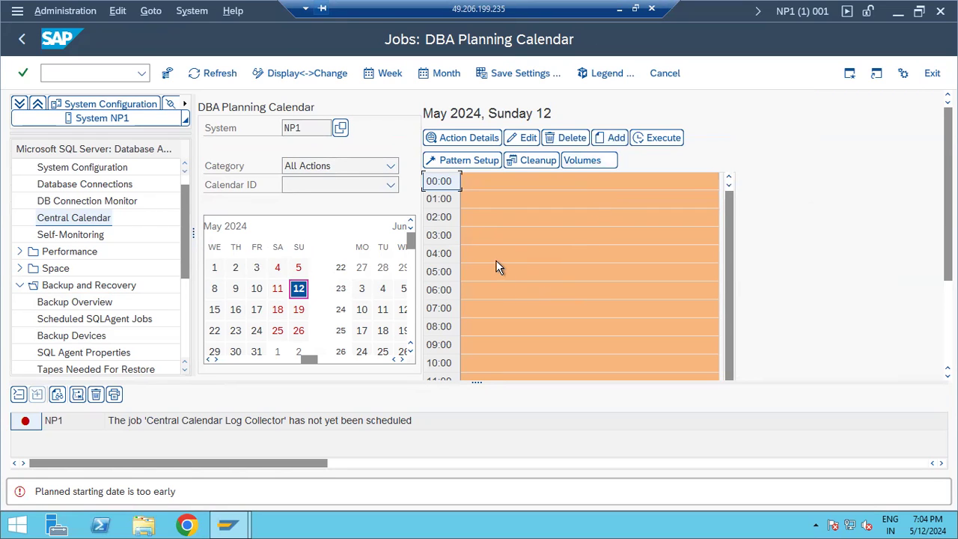
{"action": "left_click", "coordinate": [499, 256]}
{"action": "left_click", "coordinate": [609, 137]}
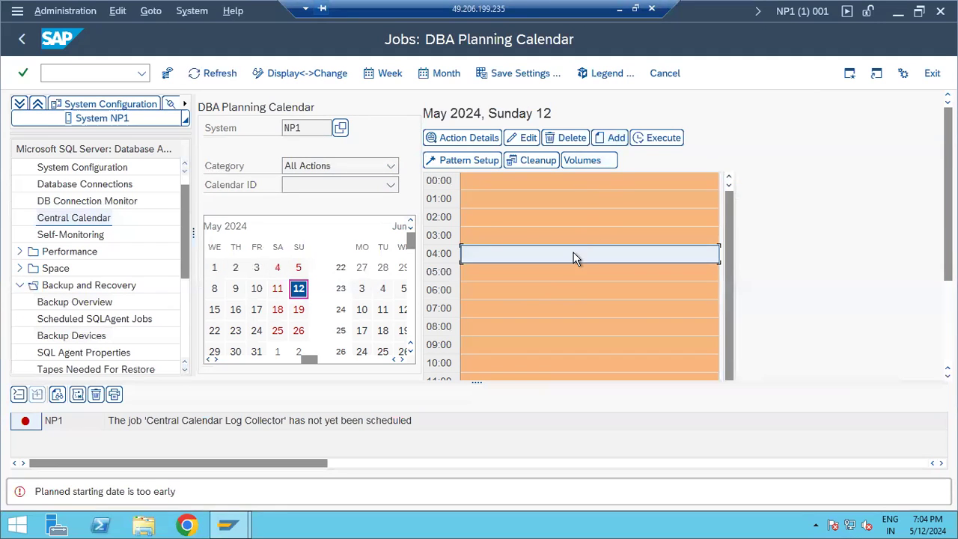
{"action": "scroll", "coordinate": [573, 256], "scroll_direction": "down", "scroll_amount": 2}
{"action": "left_click", "coordinate": [493, 349]}
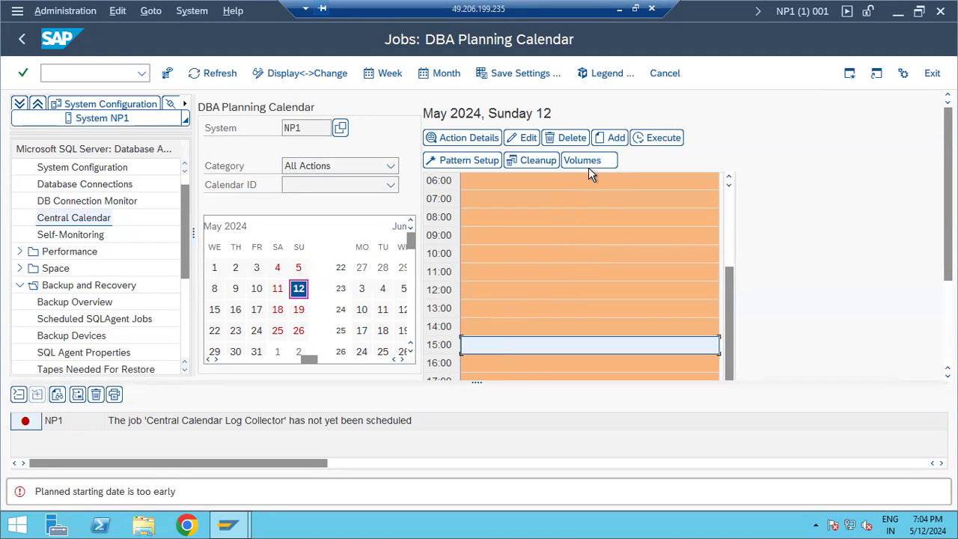
{"action": "left_click", "coordinate": [612, 142]}
{"action": "left_click", "coordinate": [525, 364]}
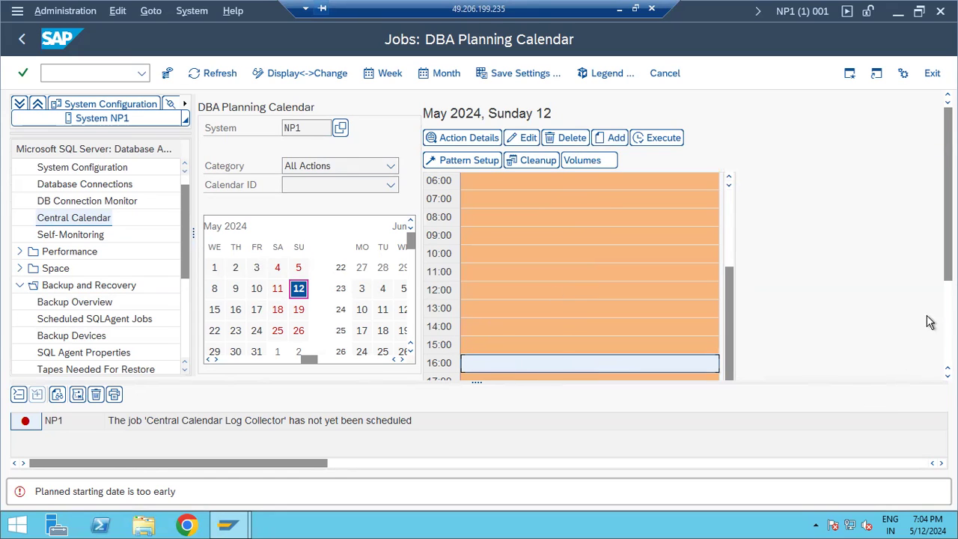
Open the day schedule for April 13, 2024 from the month calendar.
{"action": "key", "text": "ctrl+slash"}
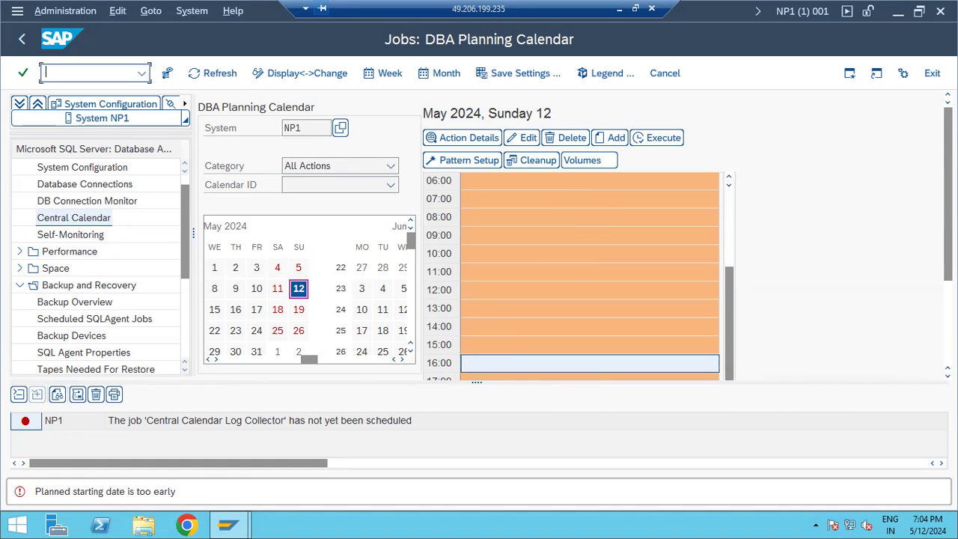
{"action": "scroll", "coordinate": [572, 232], "scroll_direction": "down", "scroll_amount": 5}
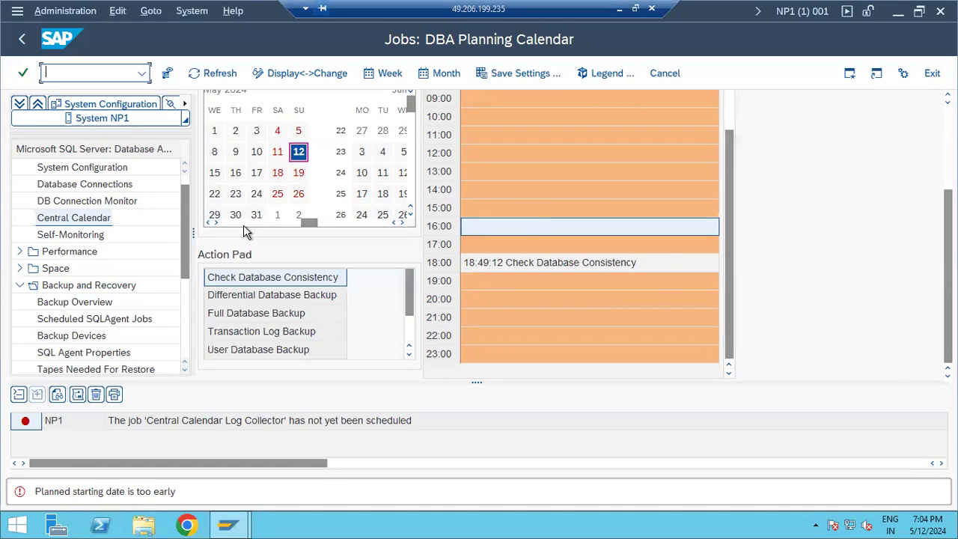
{"action": "scroll", "coordinate": [243, 226], "scroll_direction": "up", "scroll_amount": 1}
{"action": "left_click", "coordinate": [278, 157]}
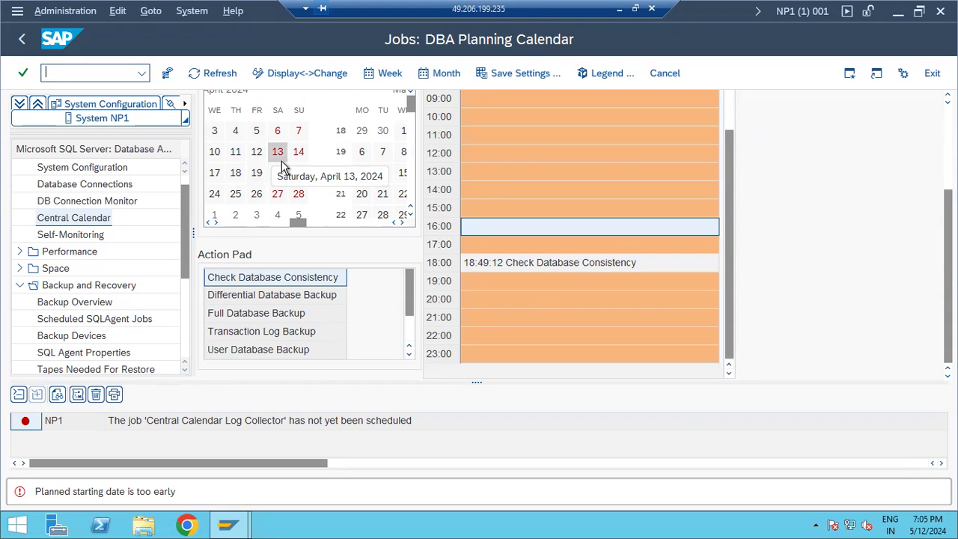
{"action": "left_click", "coordinate": [256, 156]}
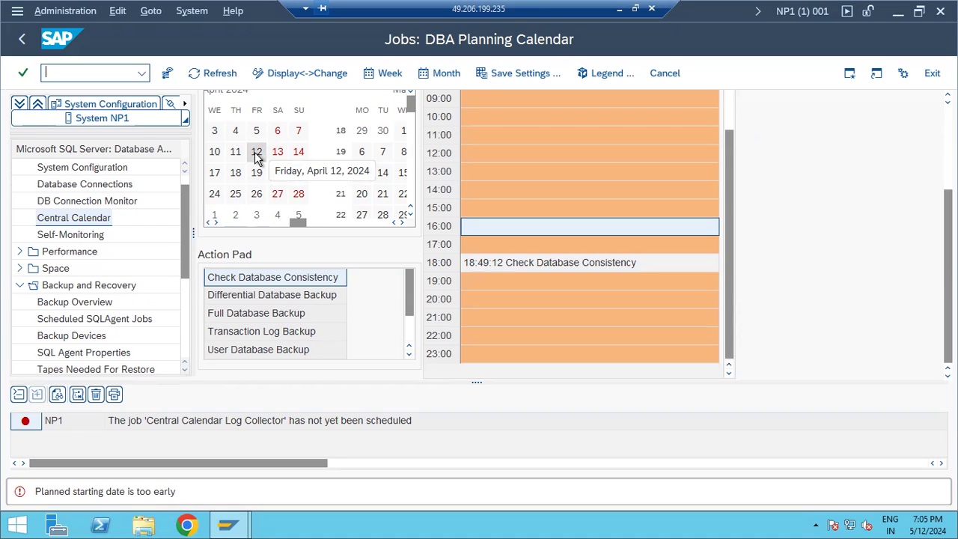
{"action": "double_click", "coordinate": [278, 154]}
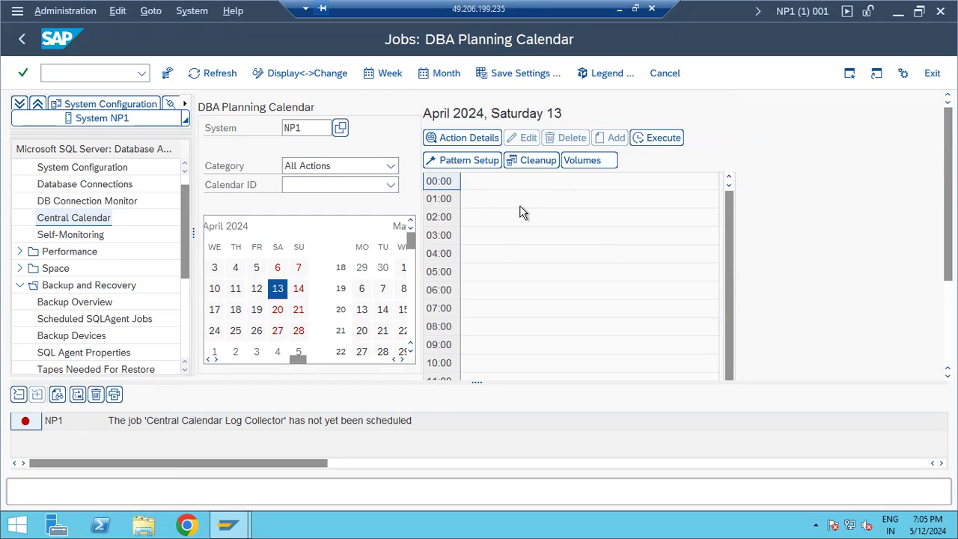
Browse the April 20 and April 12 schedules, request details for the 08:00 slot, and return to the Central Calendar.
{"action": "left_click", "coordinate": [492, 238]}
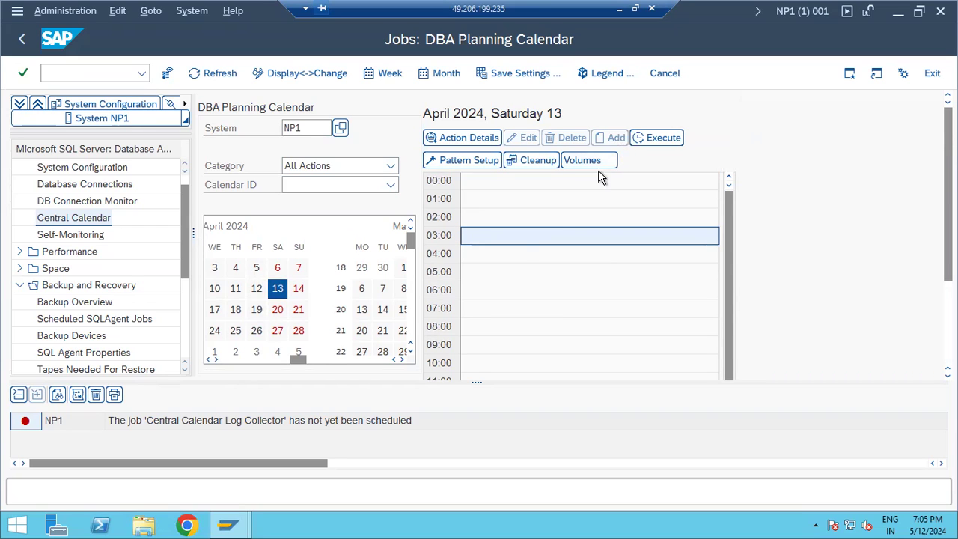
{"action": "left_click", "coordinate": [504, 333]}
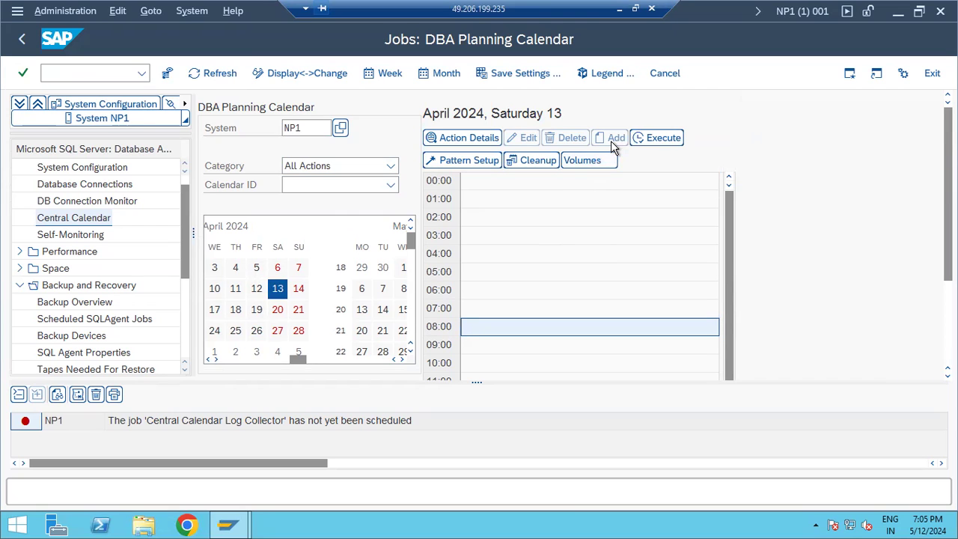
{"action": "left_click", "coordinate": [279, 311]}
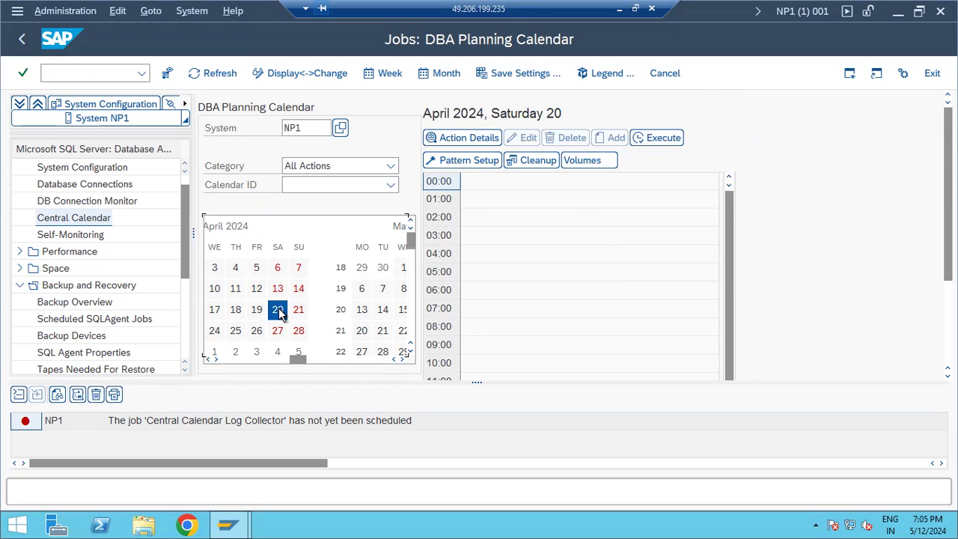
{"action": "left_click", "coordinate": [279, 311]}
{"action": "left_click", "coordinate": [257, 289]}
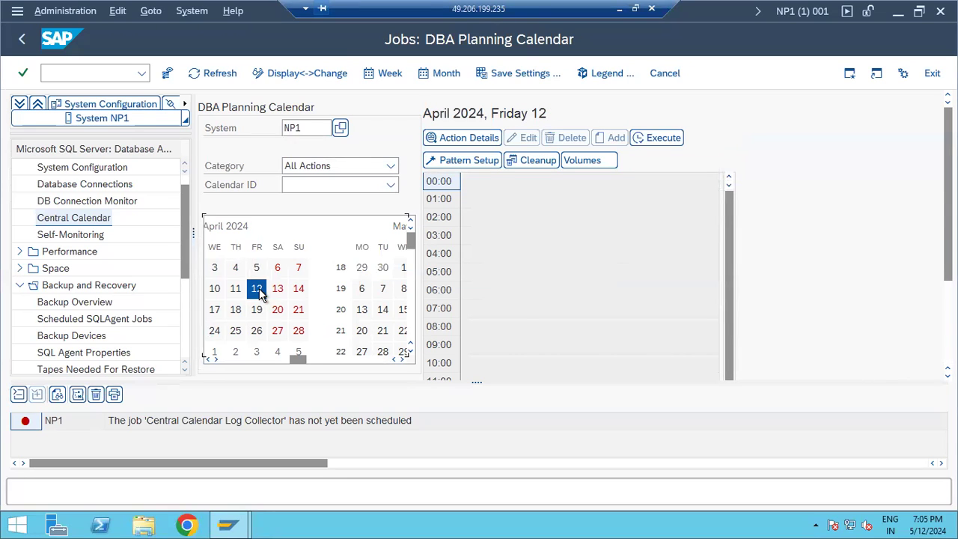
{"action": "left_click", "coordinate": [487, 329]}
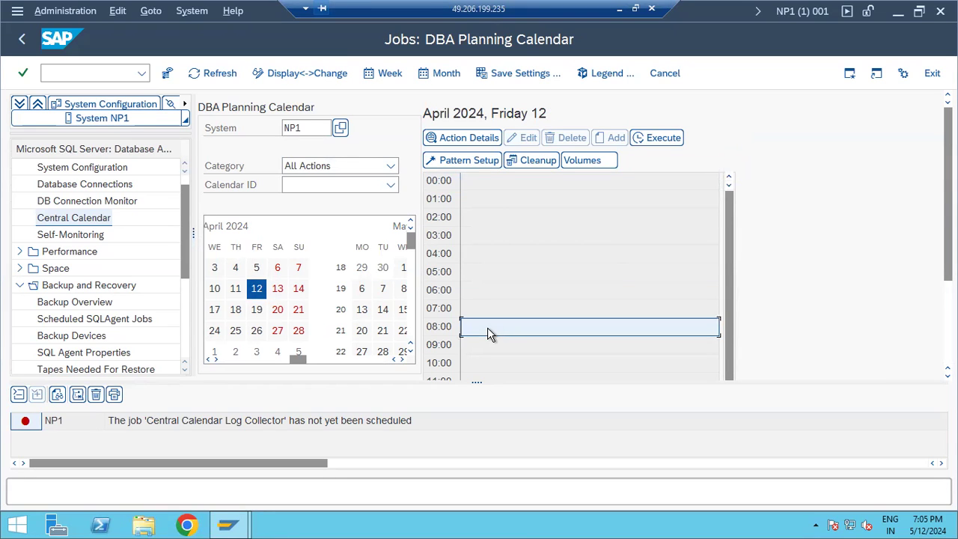
{"action": "scroll", "coordinate": [487, 331], "scroll_direction": "down", "scroll_amount": 2}
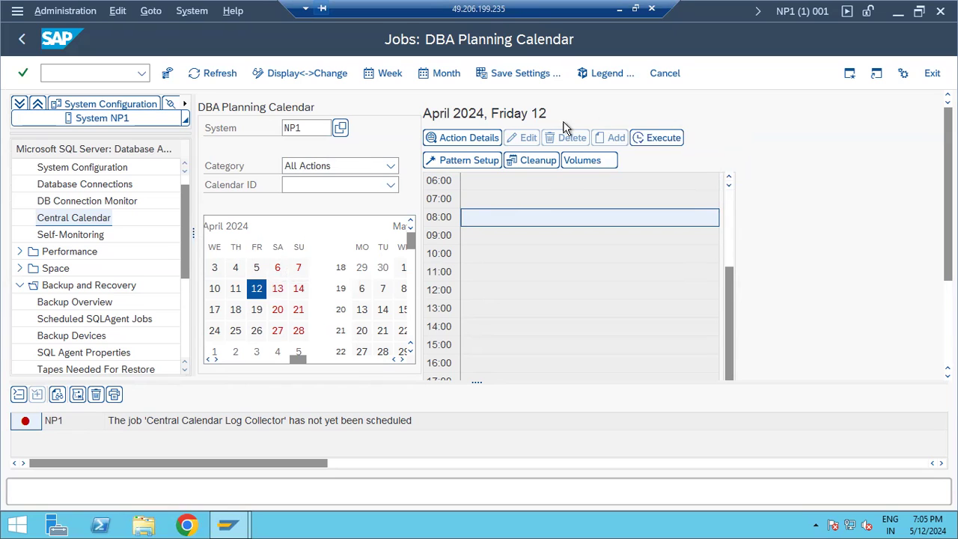
{"action": "left_click", "coordinate": [488, 140]}
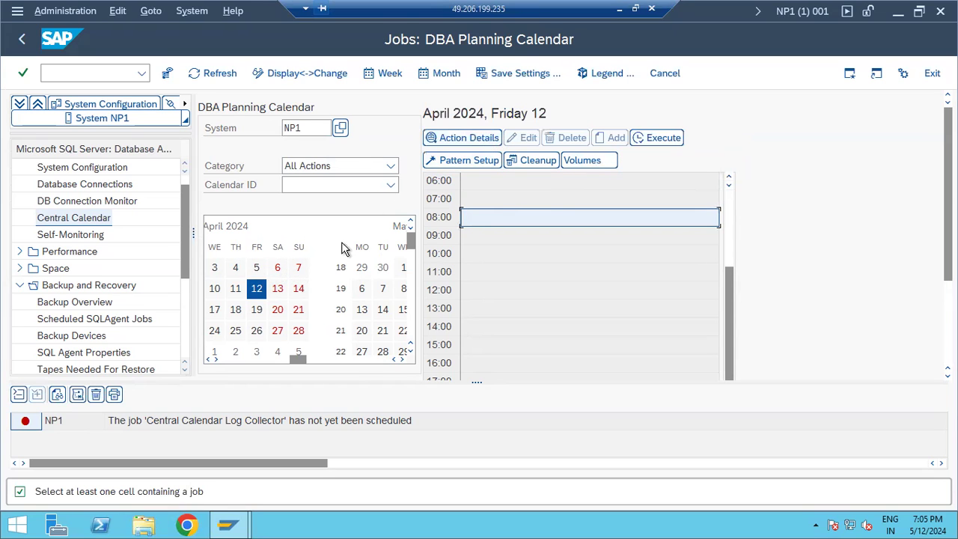
{"action": "left_click", "coordinate": [20, 42]}
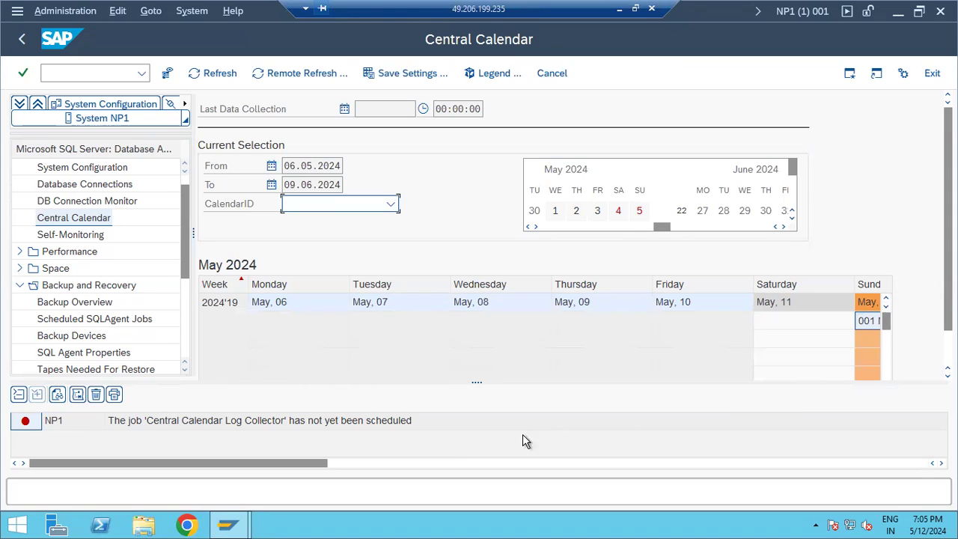
Rerun the DB13 planning calendar with /ndb13.
{"action": "left_click", "coordinate": [453, 464]}
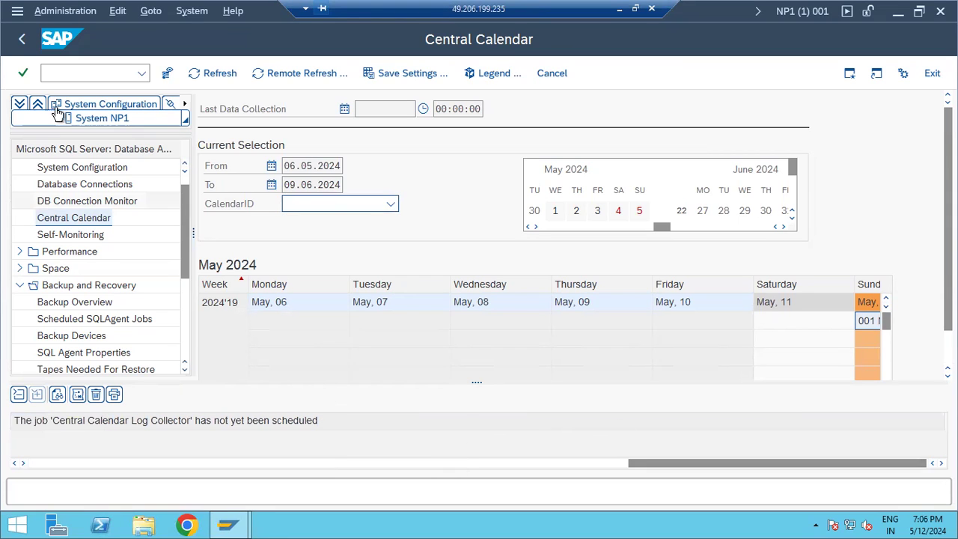
{"action": "left_click", "coordinate": [68, 74]}
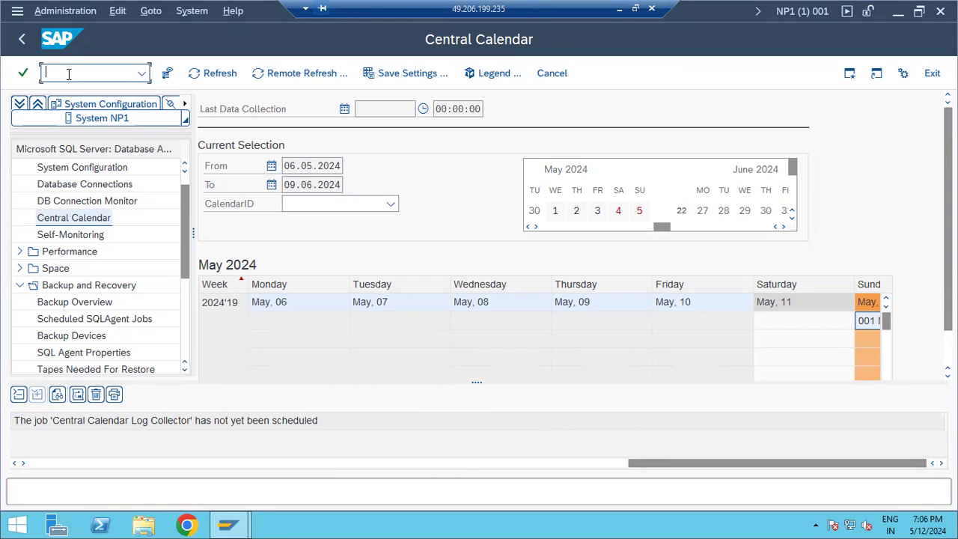
{"action": "type", "text": "/ndb13"}
{"action": "key", "text": "Return"}
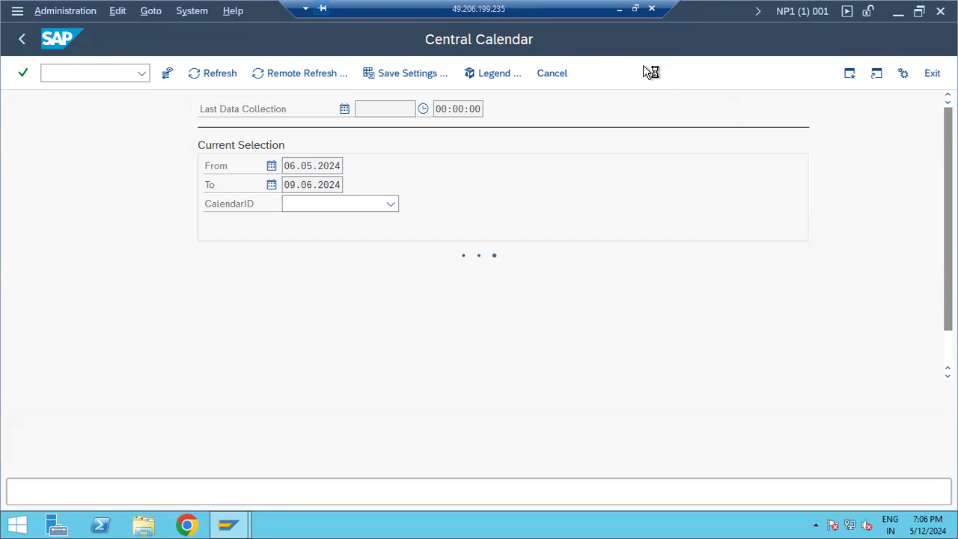
Minimize the Central Calendar window to reveal the desktop.
{"action": "left_click", "coordinate": [235, 521]}
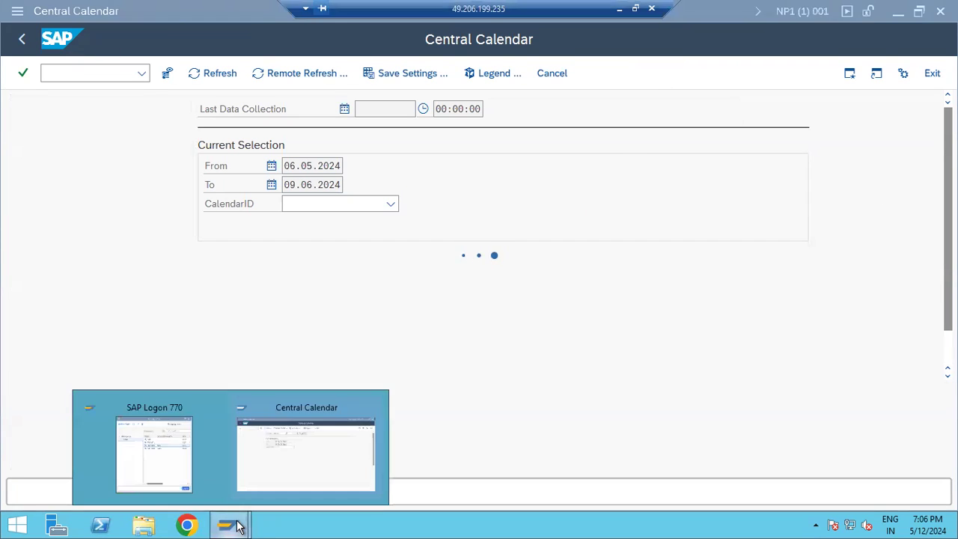
{"action": "left_click", "coordinate": [299, 451]}
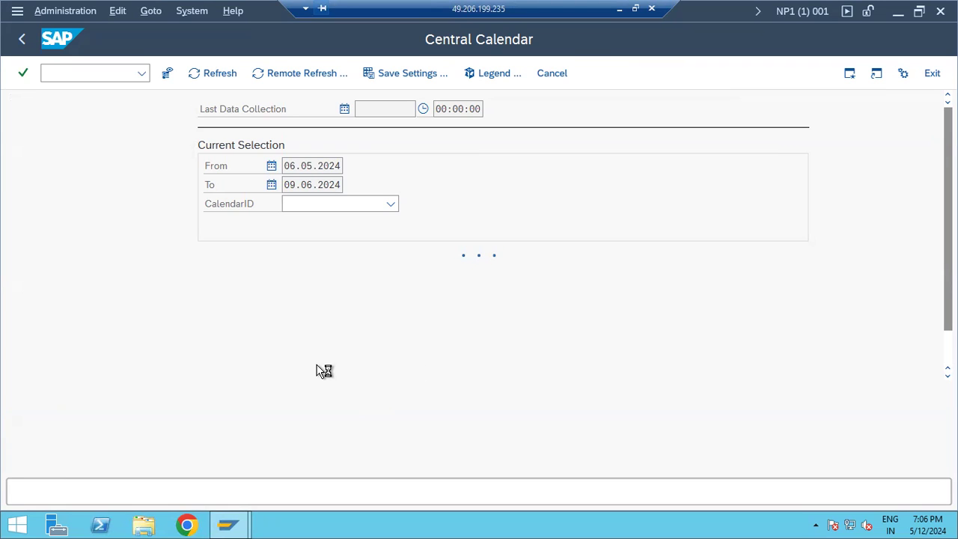
{"action": "left_click", "coordinate": [896, 12]}
Restore the SAP session, scroll through the DB12 Backup/Restore Information, and exit it.
{"action": "left_click", "coordinate": [544, 76]}
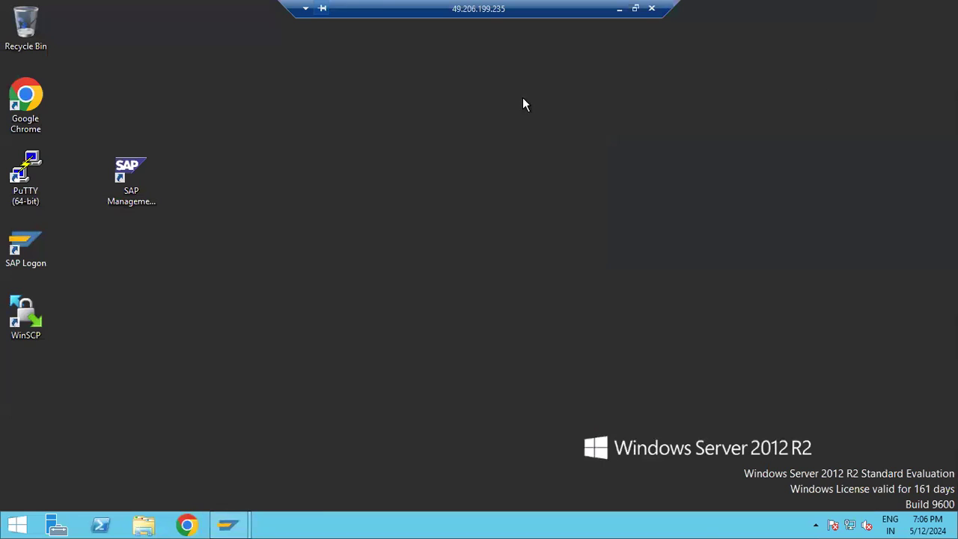
{"action": "mouse_move", "coordinate": [247, 522]}
{"action": "left_click", "coordinate": [281, 488]}
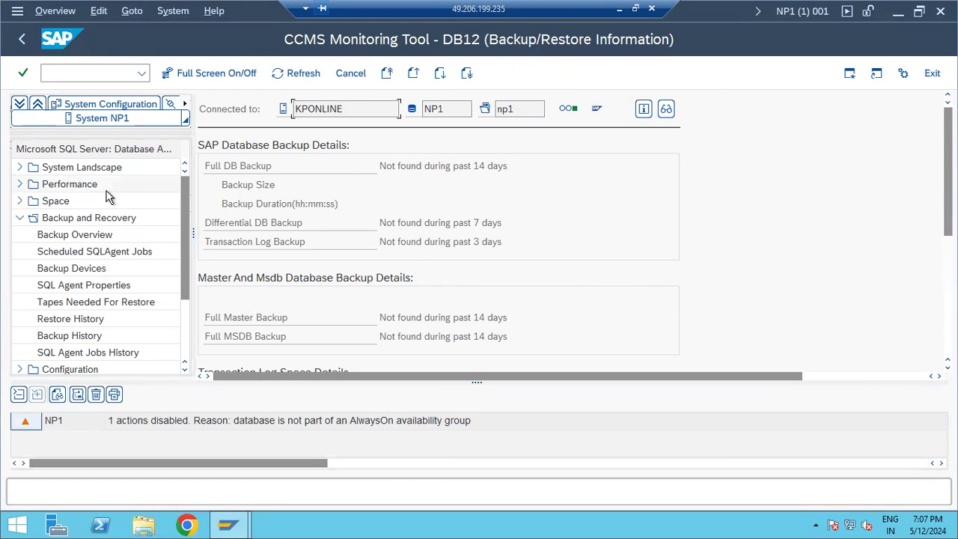
{"action": "scroll", "coordinate": [462, 233], "scroll_direction": "down", "scroll_amount": 3}
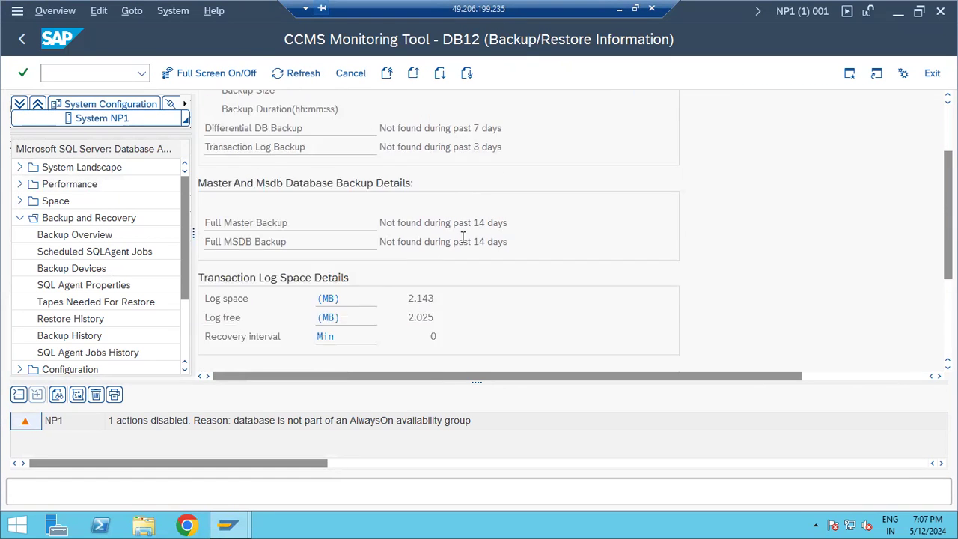
{"action": "scroll", "coordinate": [462, 237], "scroll_direction": "down", "scroll_amount": 5}
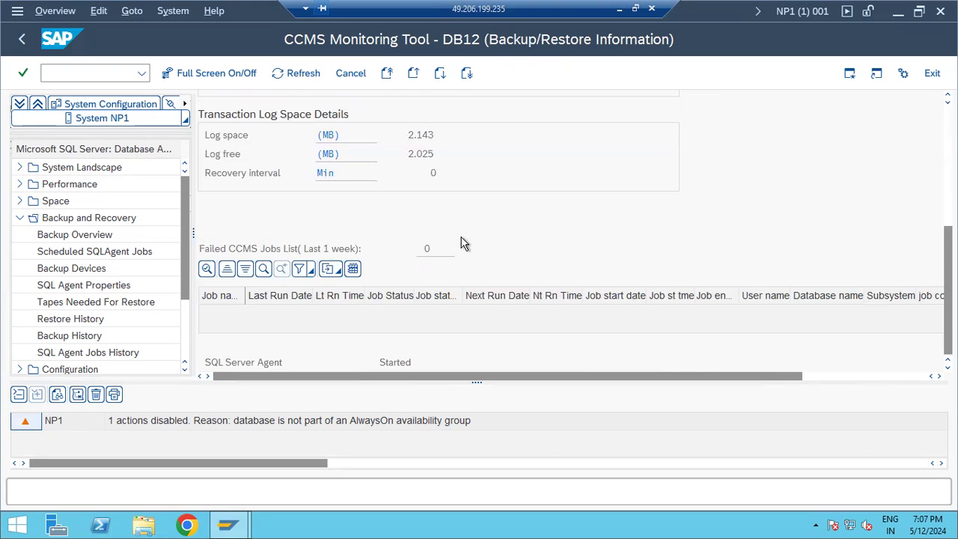
{"action": "scroll", "coordinate": [461, 242], "scroll_direction": "up", "scroll_amount": 8}
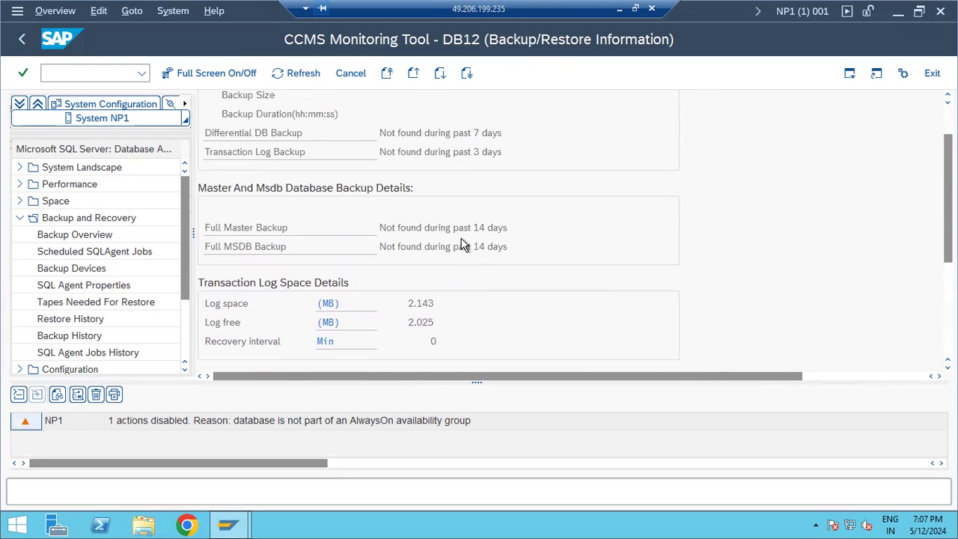
{"action": "left_click", "coordinate": [23, 40]}
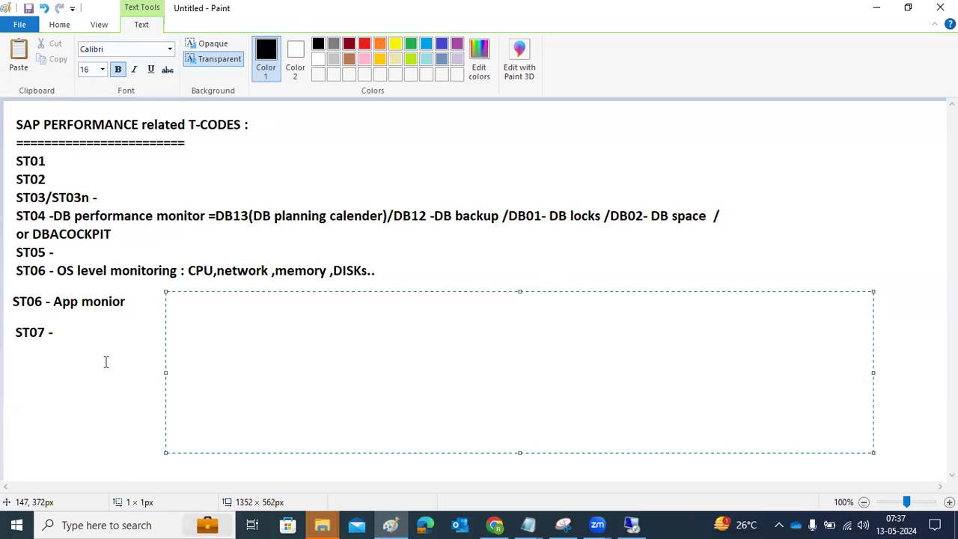
{"action": "left_click", "coordinate": [106, 361]}
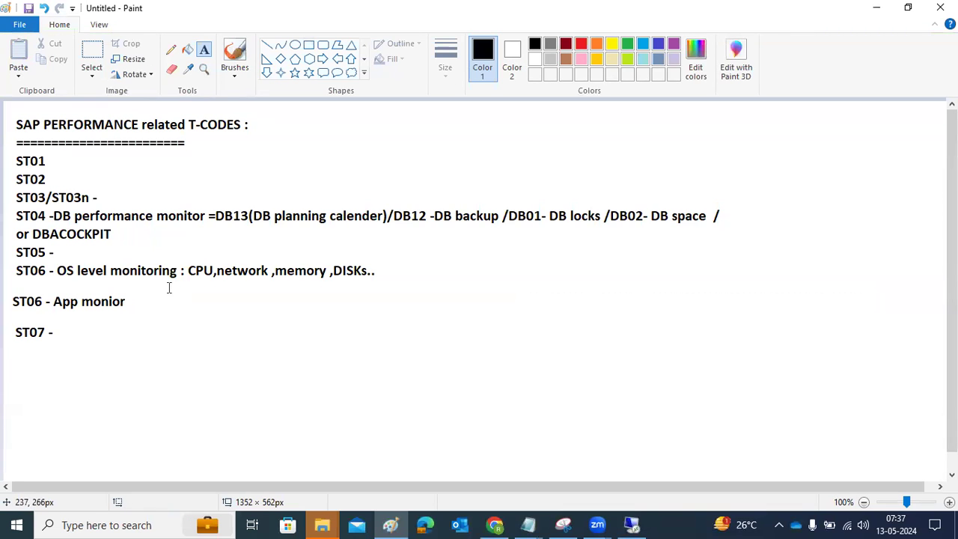
{"action": "left_click_drag", "start_coordinate": [159, 295], "coordinate": [914, 456]}
{"action": "left_click_drag", "start_coordinate": [914, 457], "coordinate": [914, 457]}
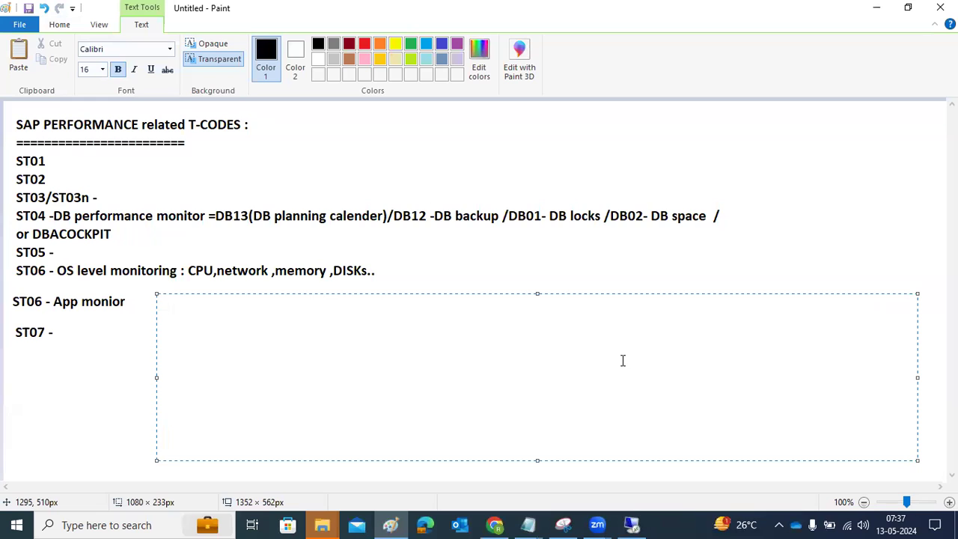
{"action": "type", "text": "SOST"}
{"action": "key", "text": "Return"}
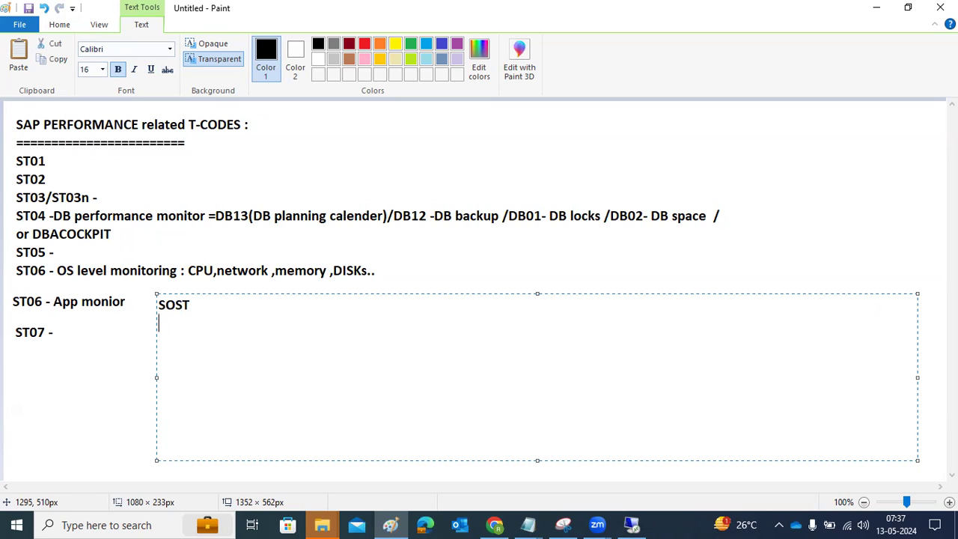
{"action": "key", "text": "BackSpace"}
{"action": "key", "text": "BackSpace"}
{"action": "key", "text": "BackSpace"}
{"action": "key", "text": "BackSpace"}
{"action": "key", "text": "BackSpace"}
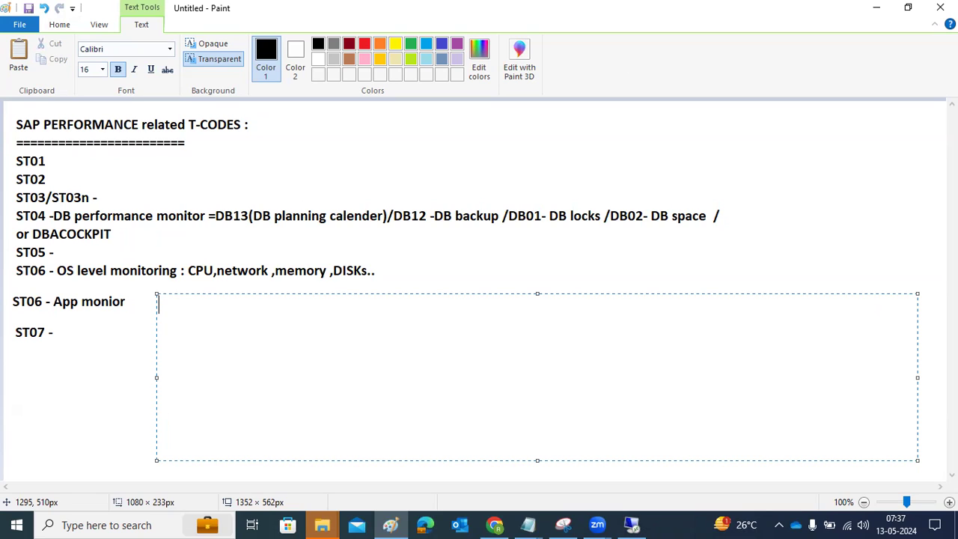
{"action": "type", "text": "OUT"}
{"action": "key", "text": "BackSpace"}
{"action": "key", "text": "BackSpace"}
{"action": "key", "text": "BackSpace"}
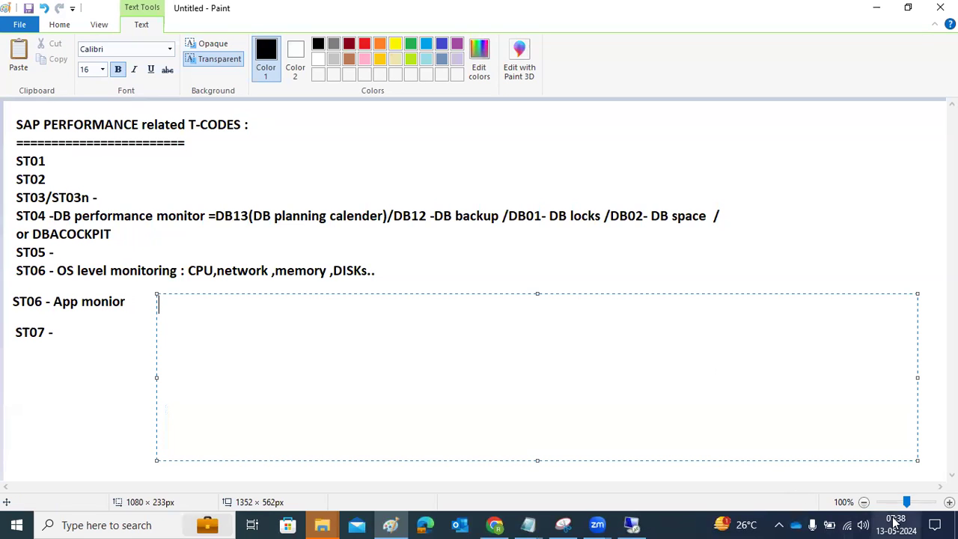
{"action": "left_click", "coordinate": [418, 277]}
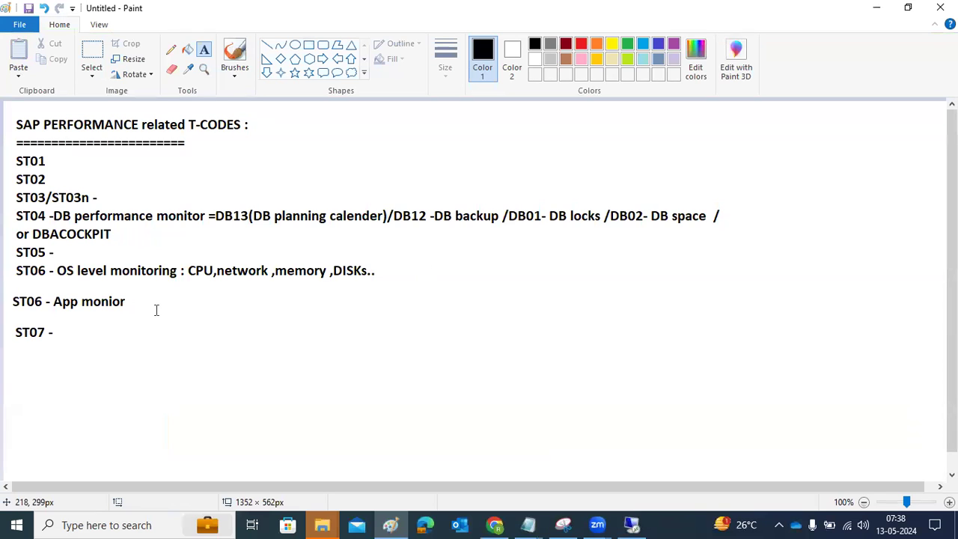